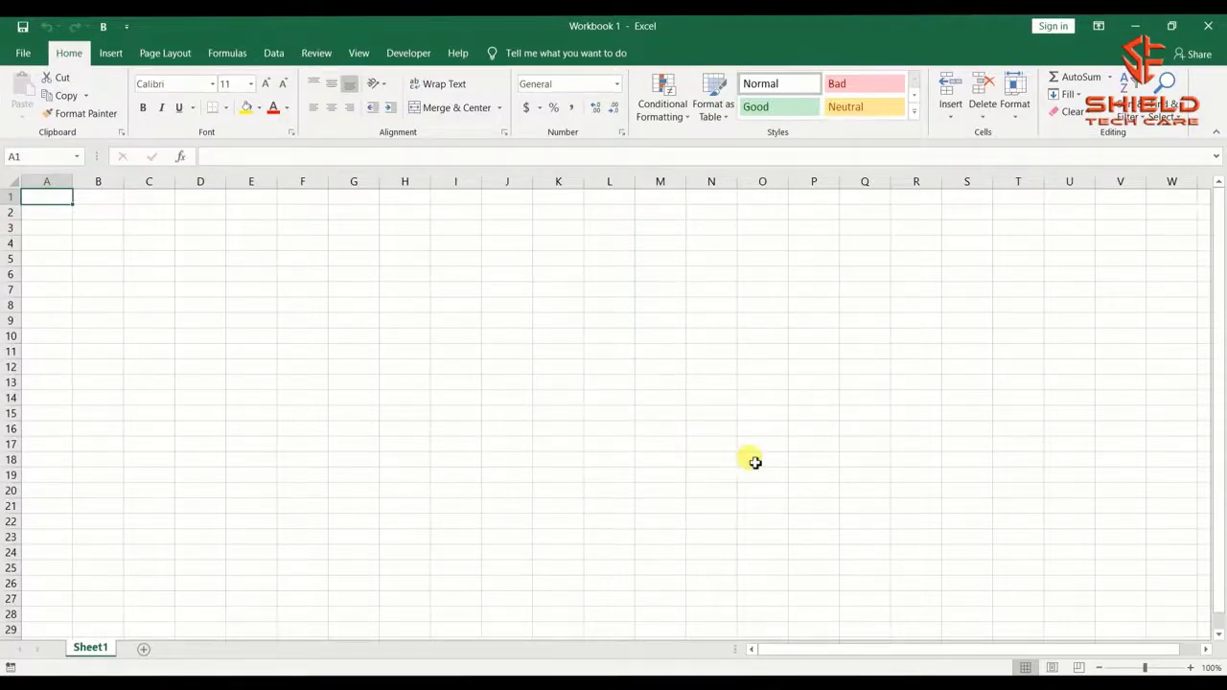
- View the recent workbooks in Excel's taskbar list, go down to Workbook 4, and dismiss the list
right_click(491, 682)
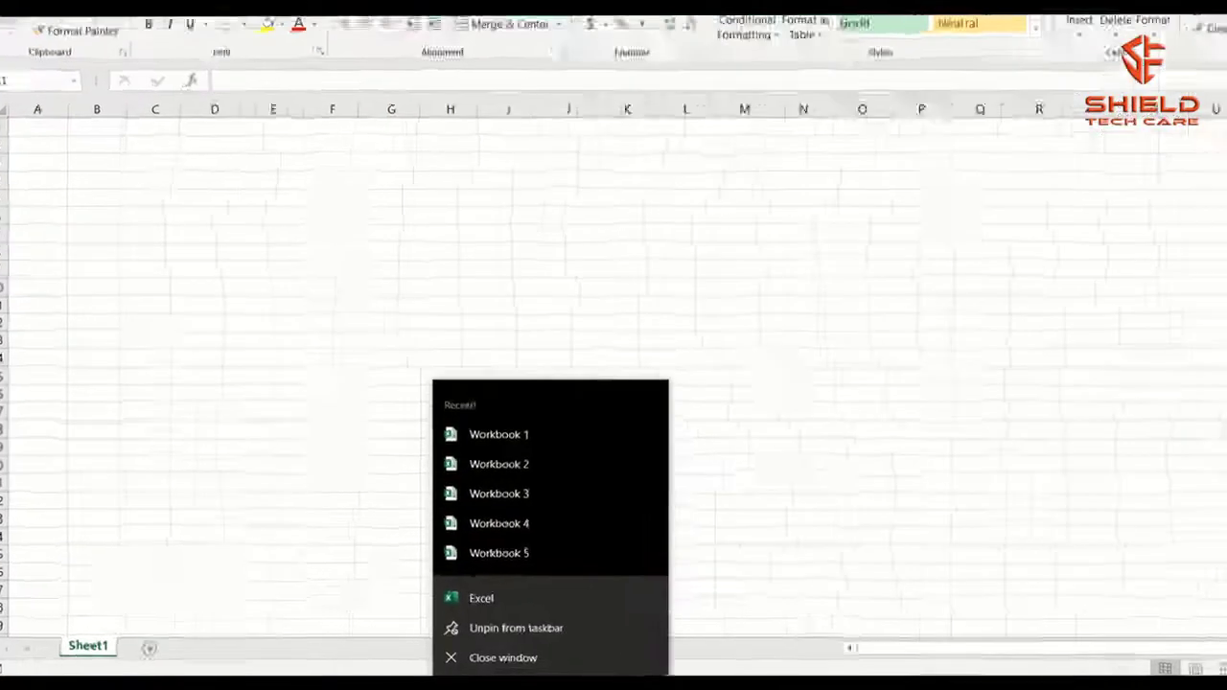
key(Down)
key(Down)
key(Down)
key(Down)
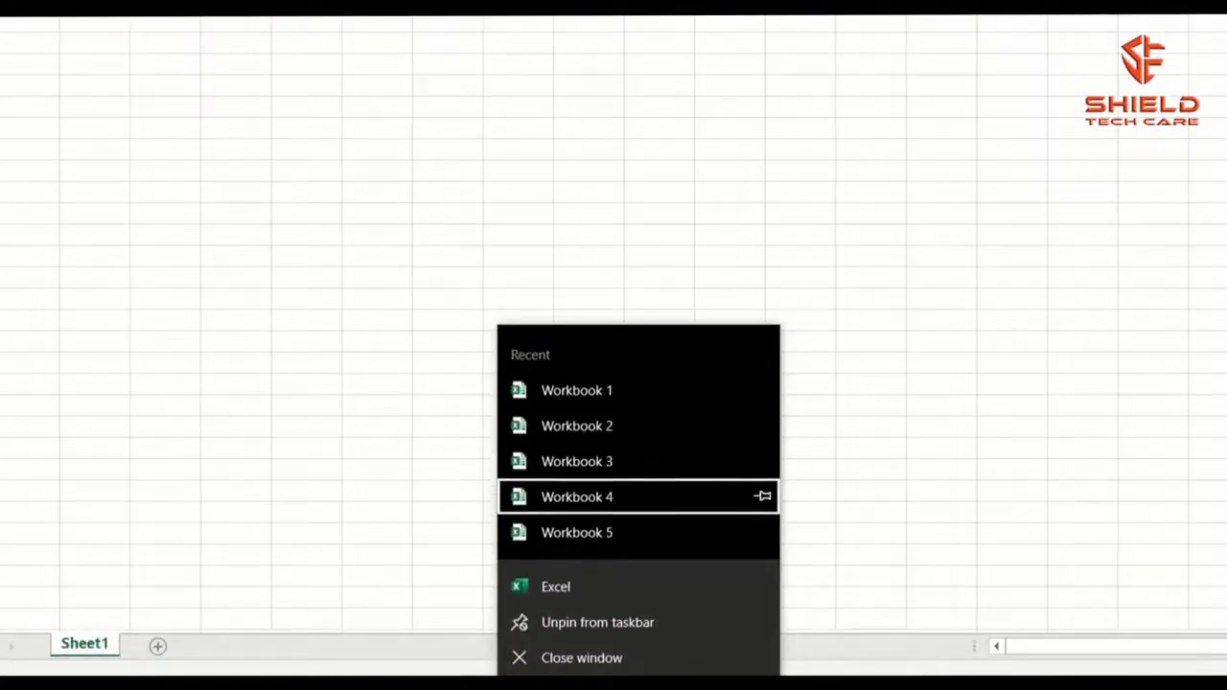
click(926, 481)
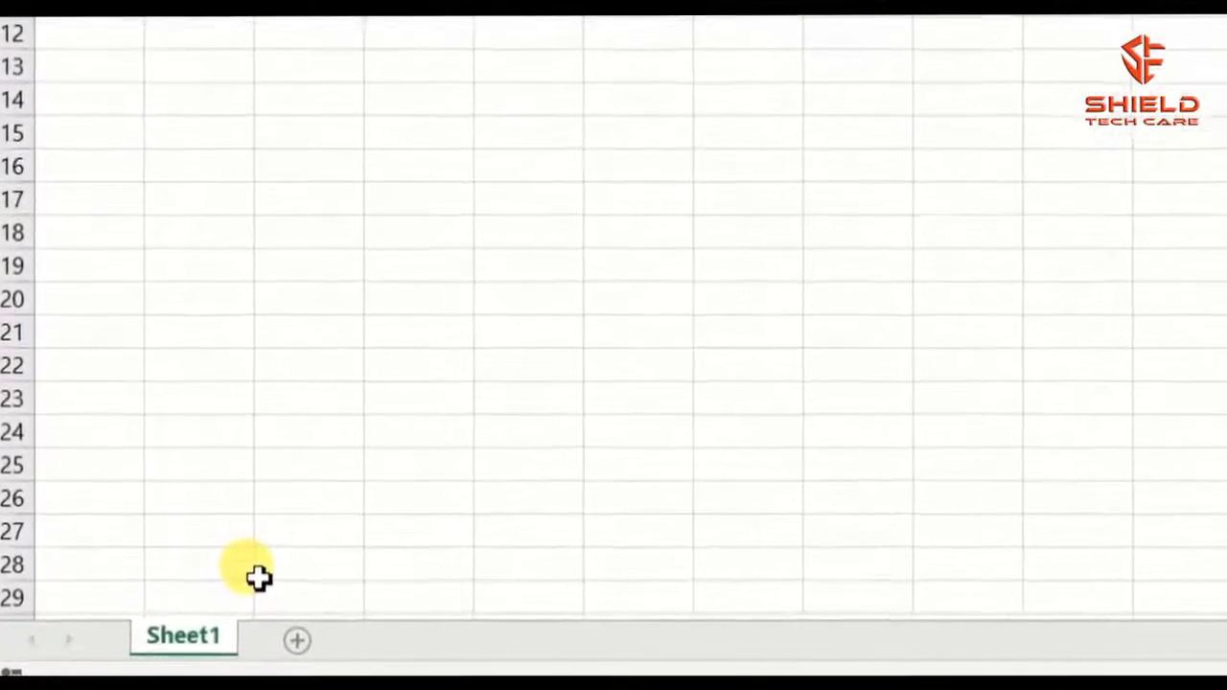
- Add four new worksheets after Sheet1 in the workbook
click(309, 635)
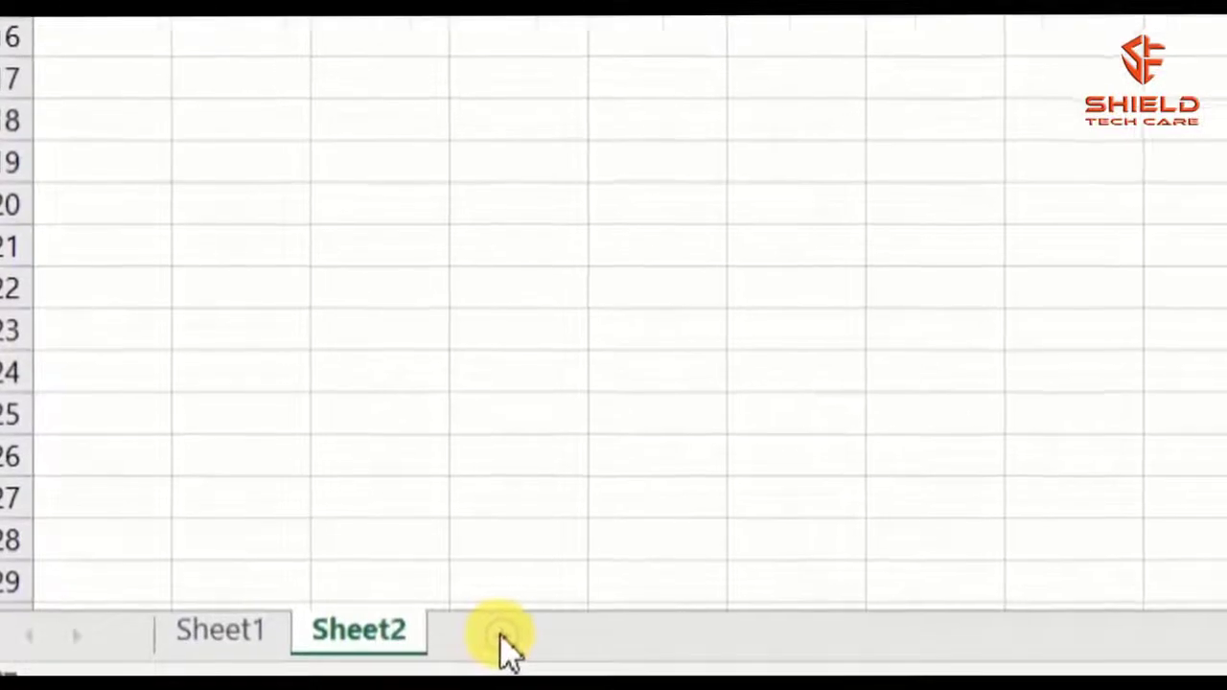
click(486, 636)
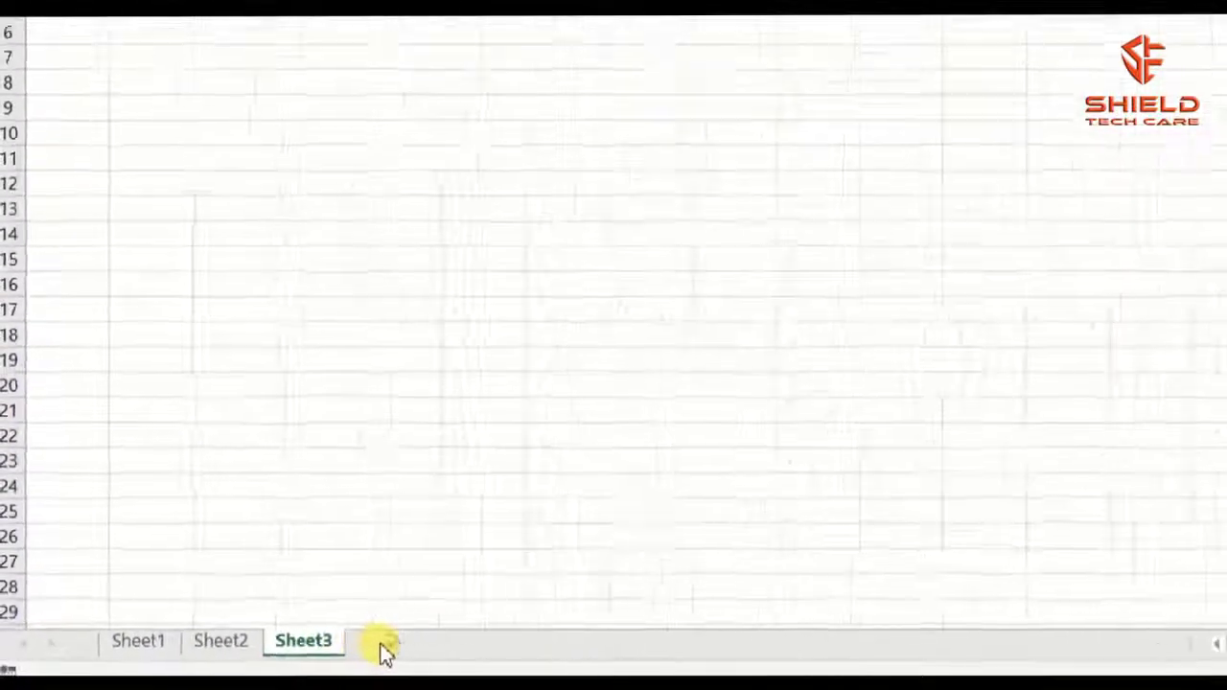
click(382, 642)
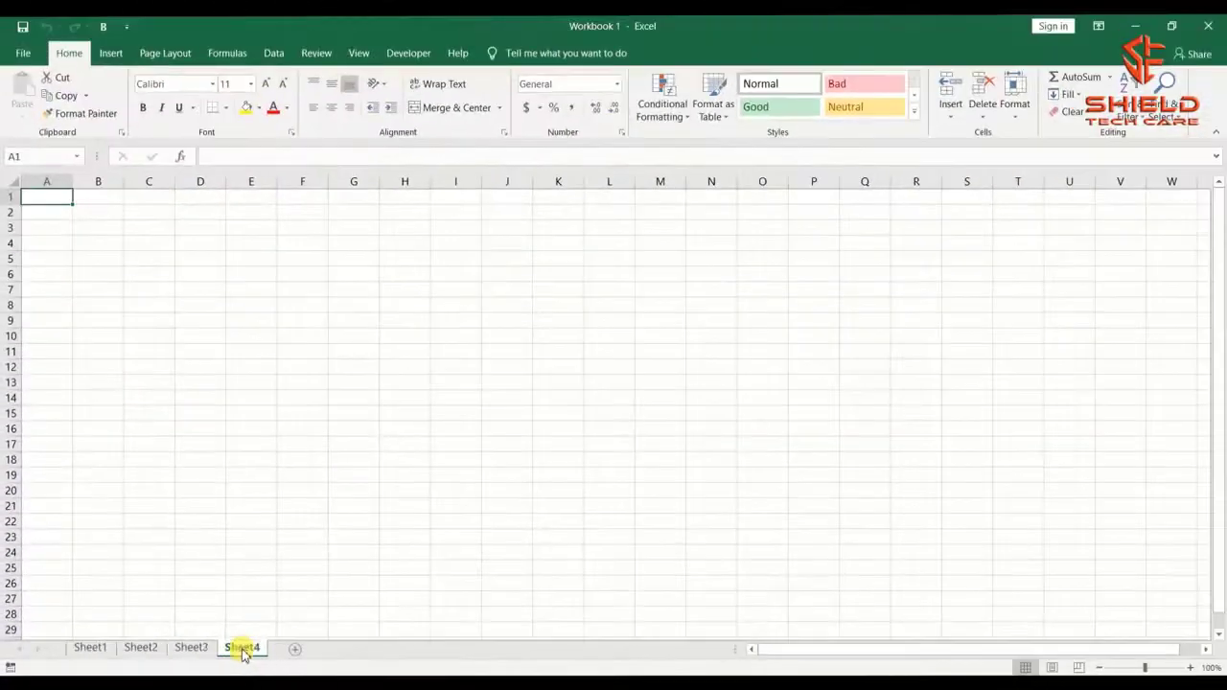
click(293, 649)
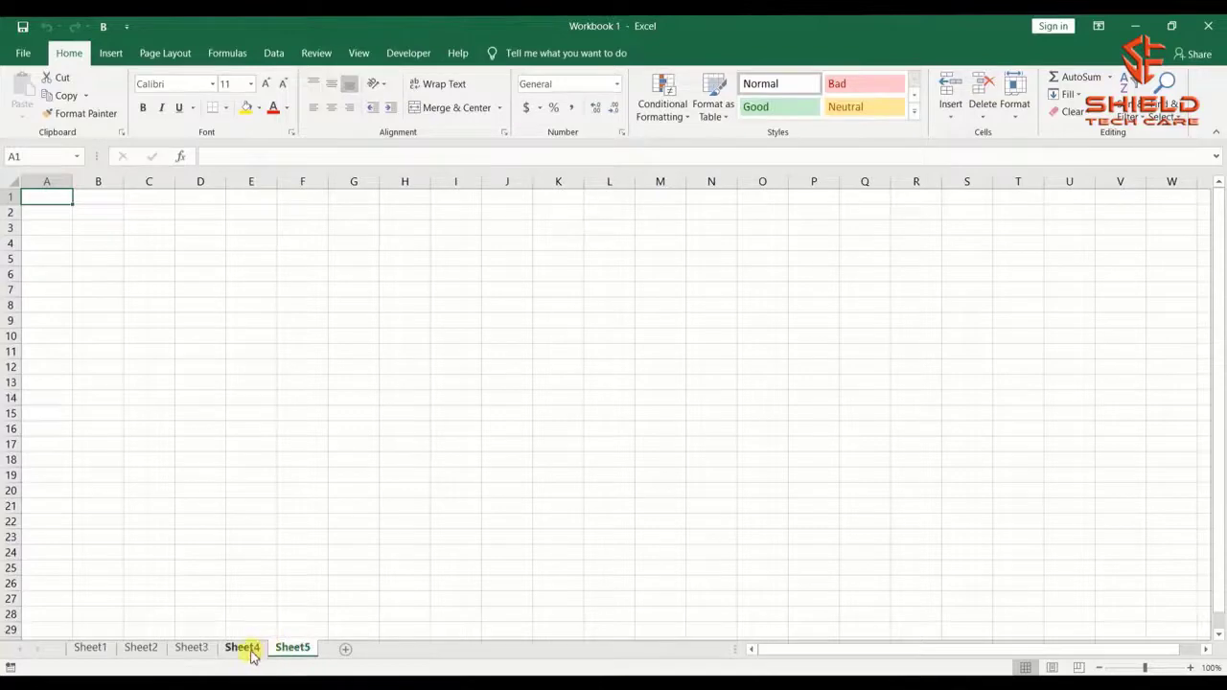
- Go back through the worksheets one at a time, from Sheet4 to Sheet1
click(247, 650)
click(199, 650)
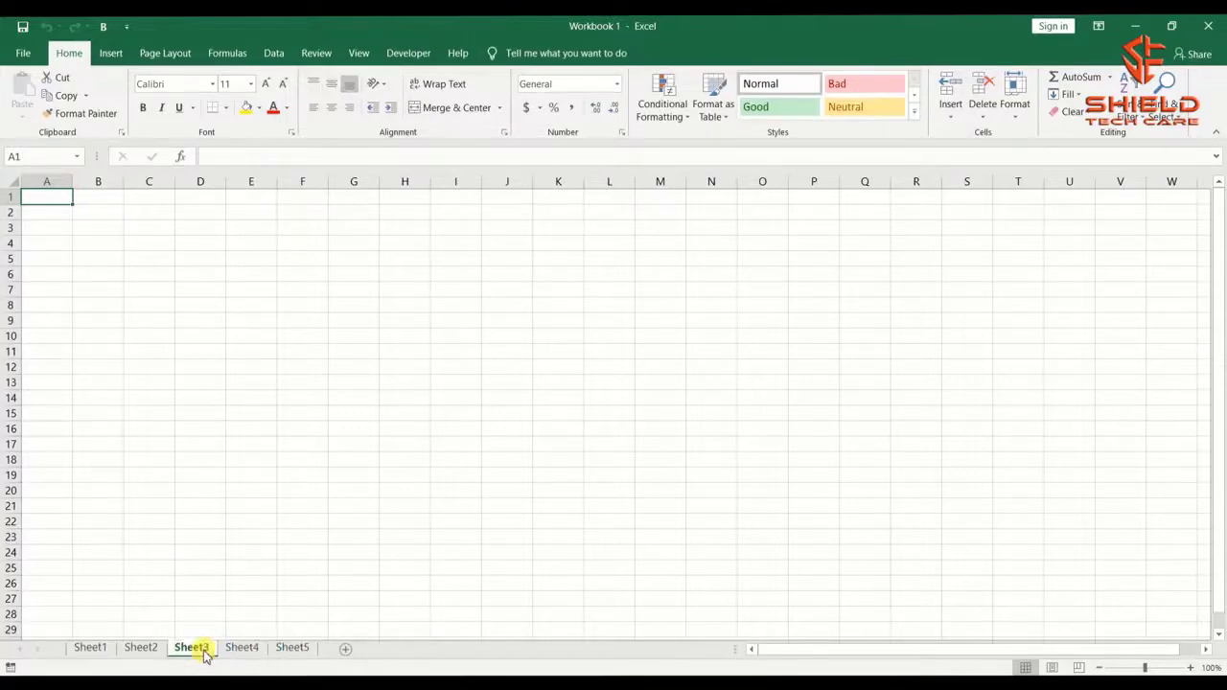
click(146, 650)
click(109, 651)
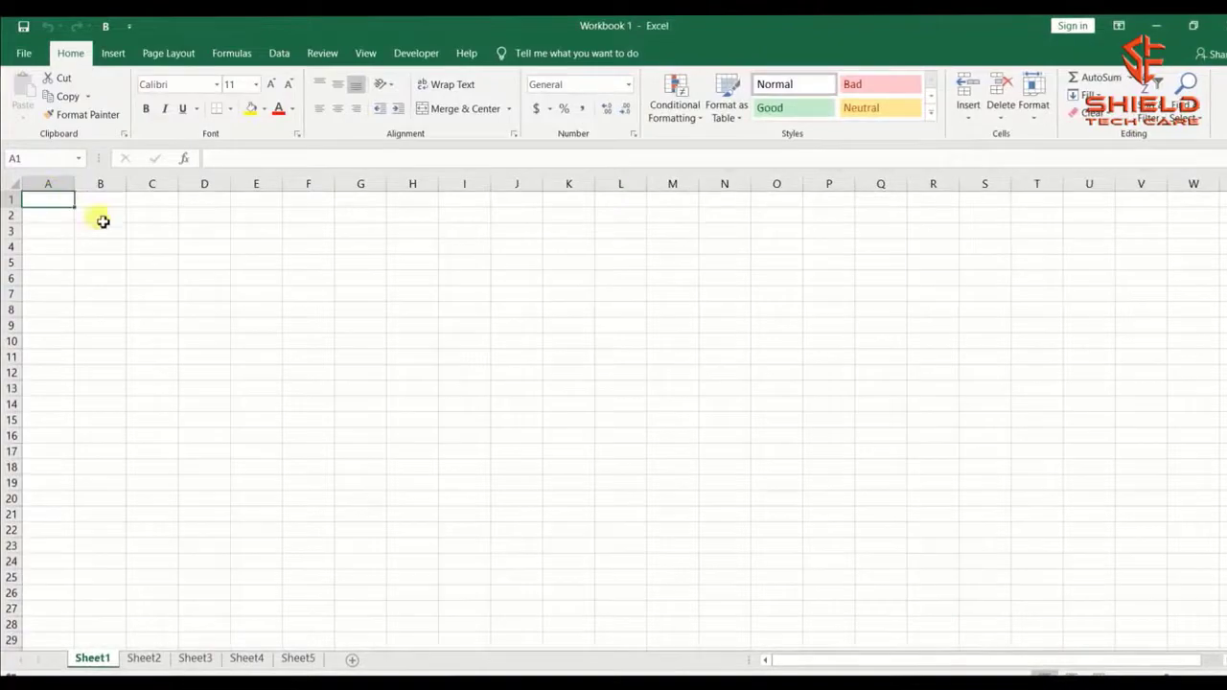
- Enter the text "Active" in cell C3 of Sheet1 and replace it with "Lethargic"
click(151, 231)
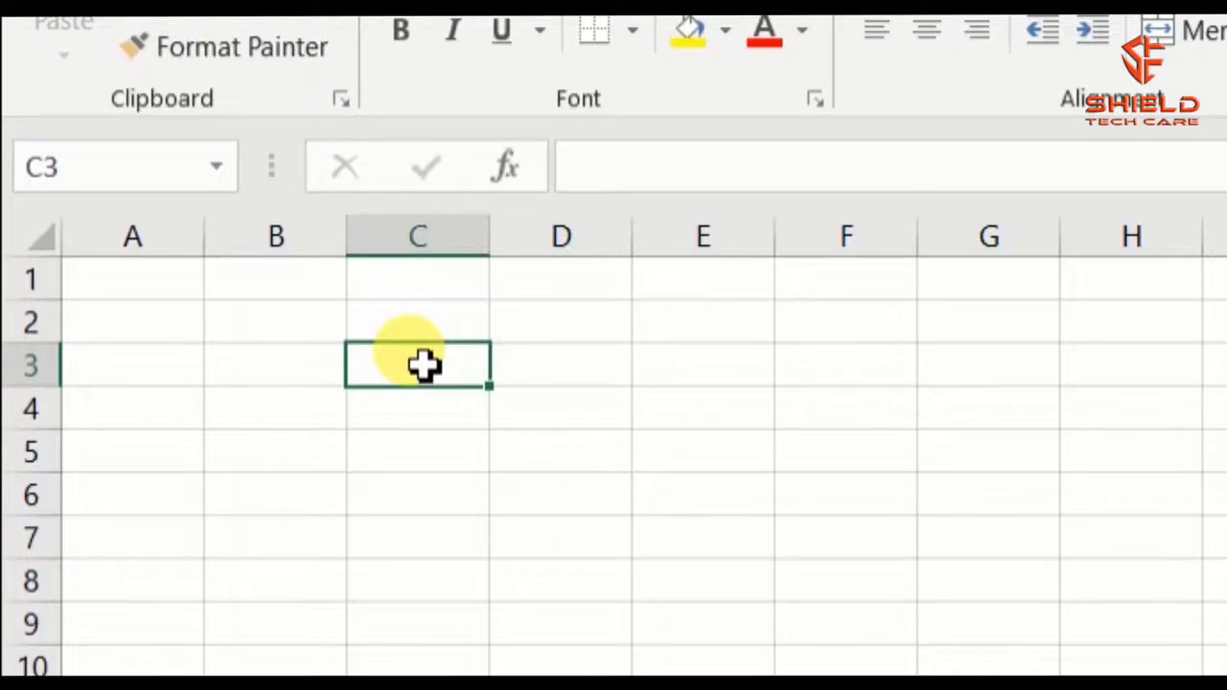
text(Active)
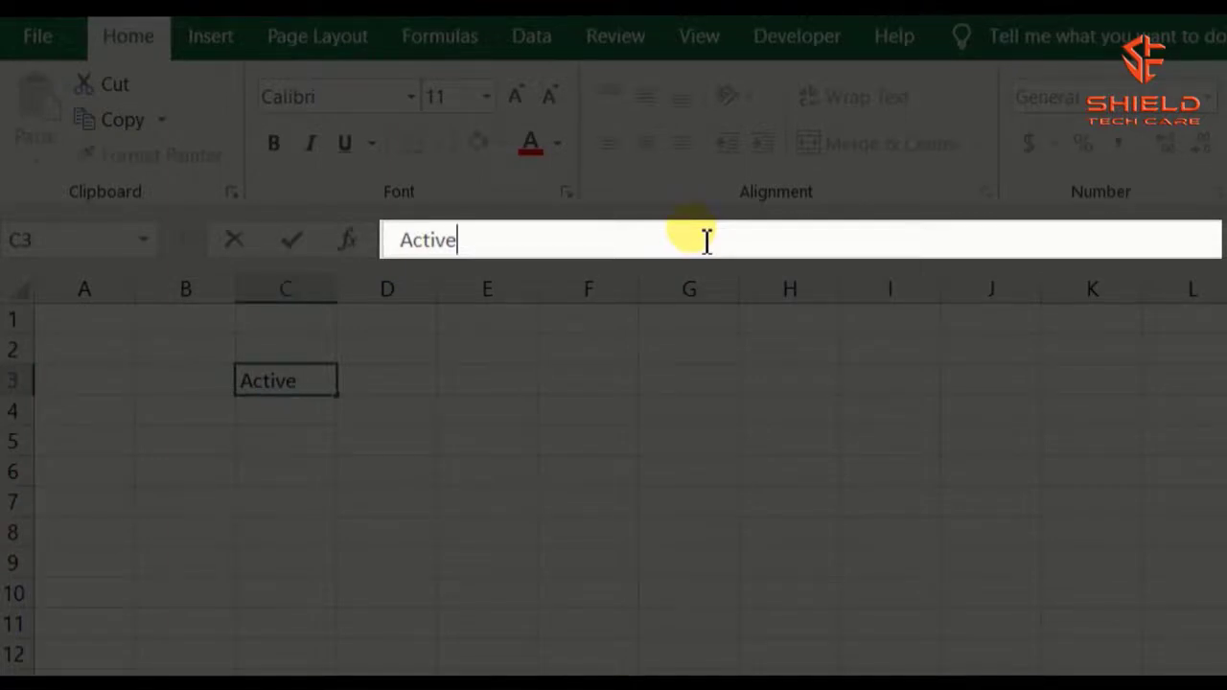
key(BackSpace)
key(BackSpace)
key(BackSpace)
key(BackSpace)
key(BackSpace)
key(BackSpace)
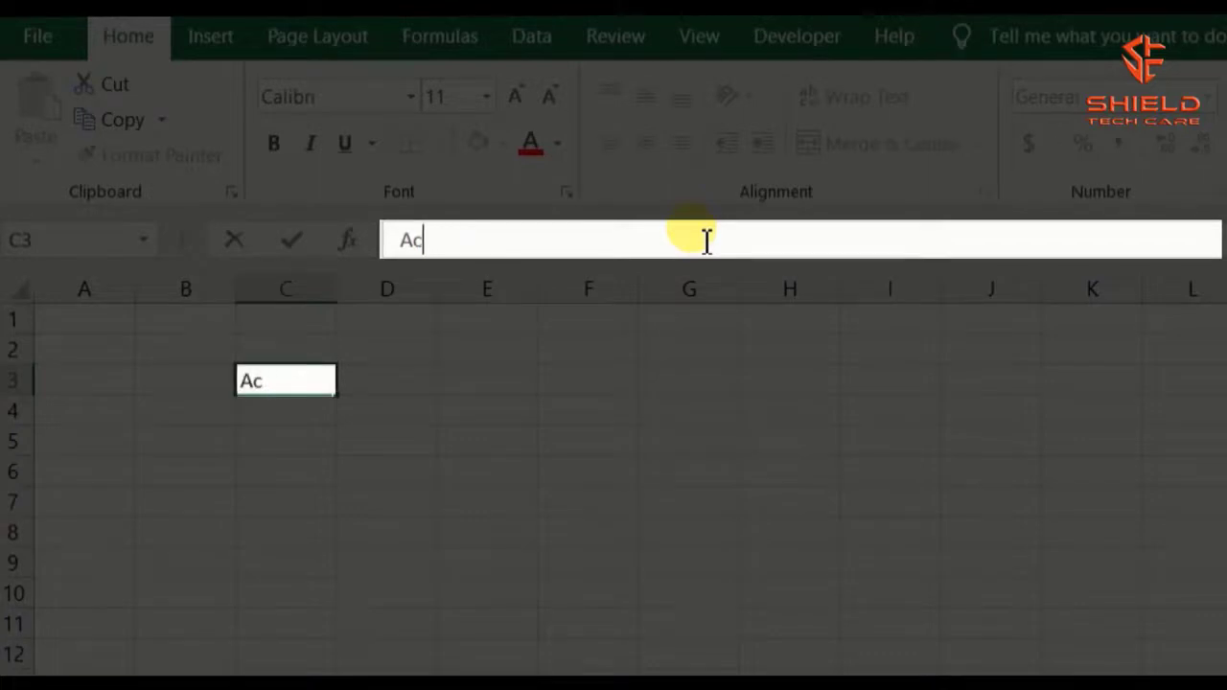
text(Let)
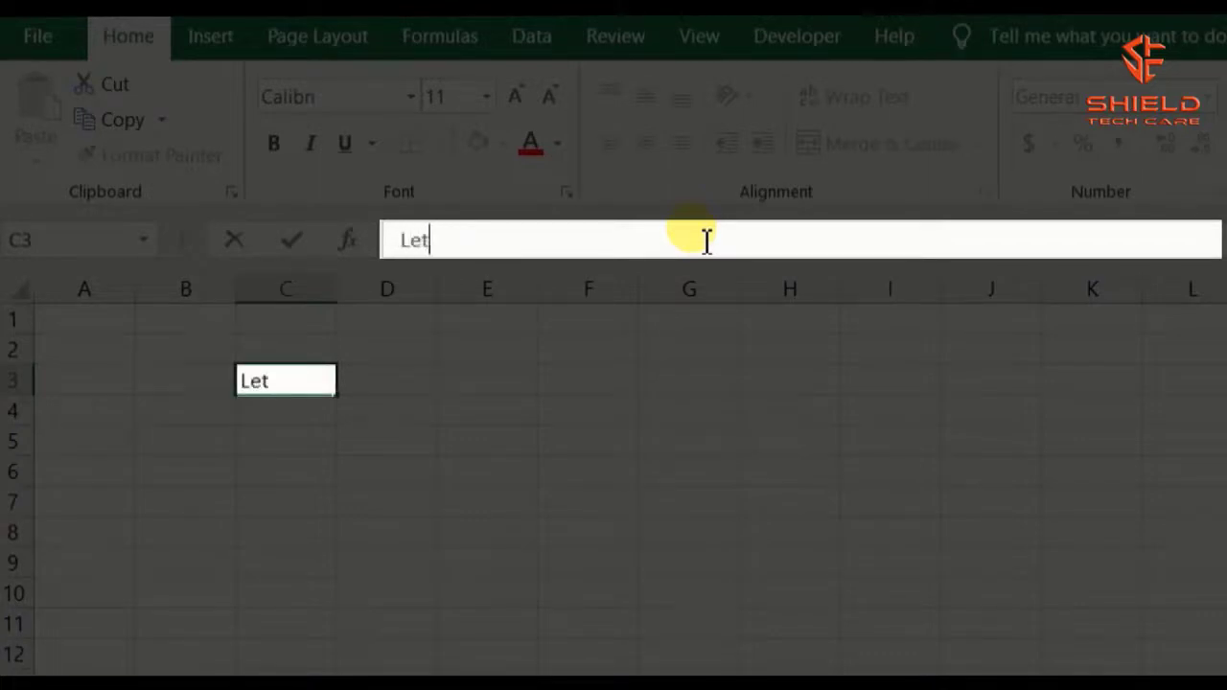
text(hargic)
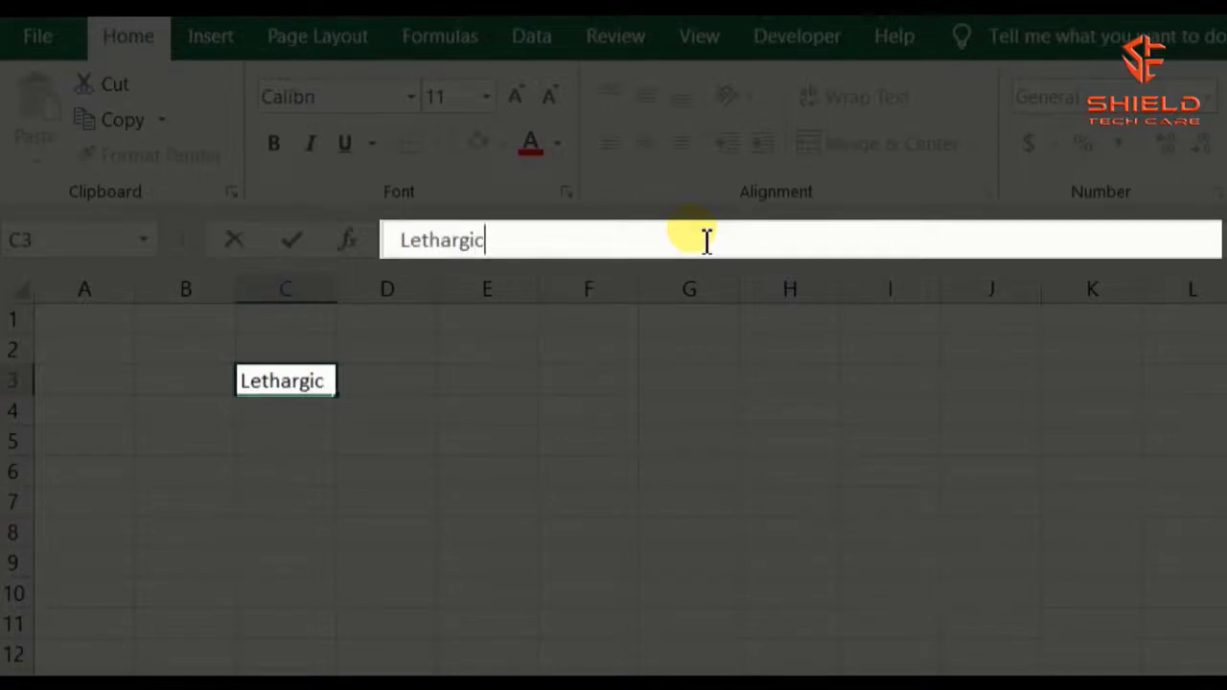
- Erase the text "Lethargic" from cell C3 and leave the cell without an entry
key(BackSpace)
key(BackSpace)
key(BackSpace)
key(BackSpace)
key(BackSpace)
key(BackSpace)
key(BackSpace)
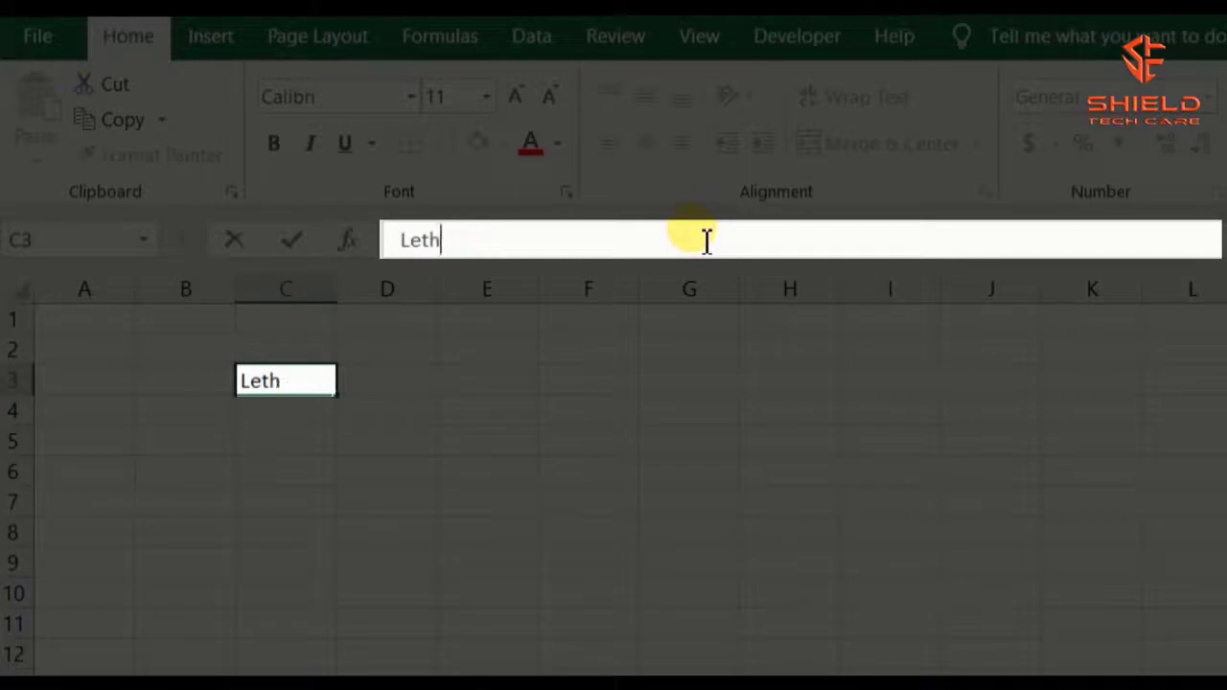
key(BackSpace)
key(BackSpace)
key(Escape)
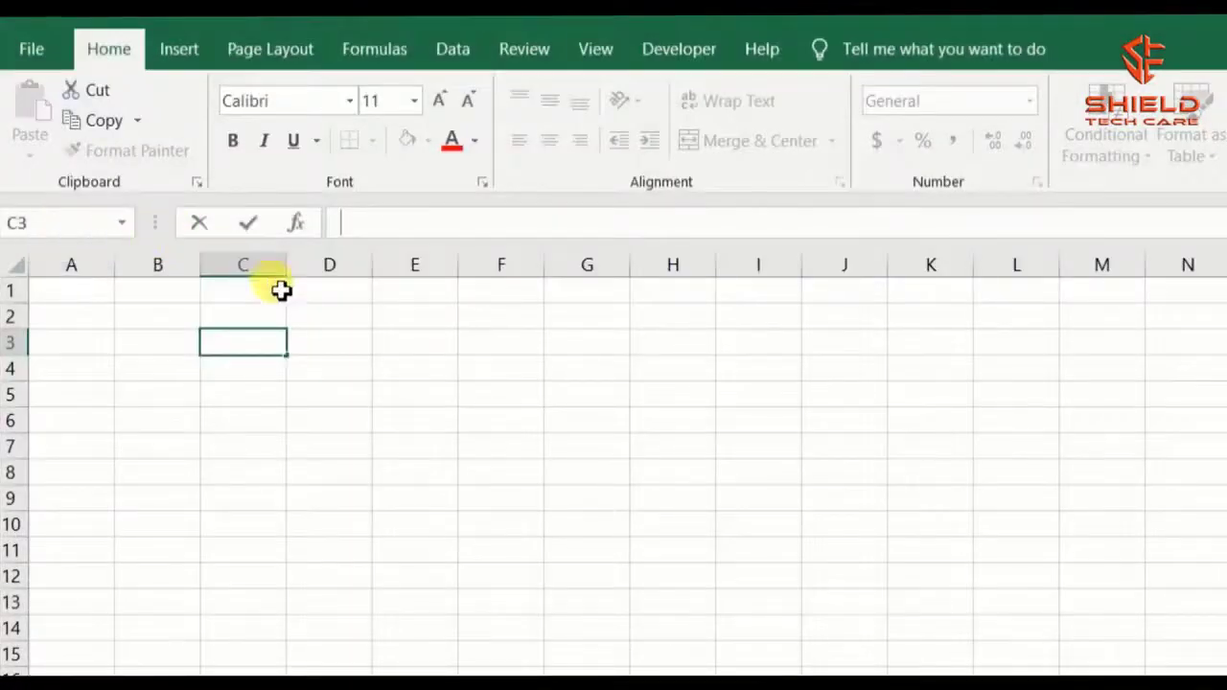
- Starting from cell D3, travel several hundred rows down column D and across the columns to examine the worksheet's extent
click(333, 344)
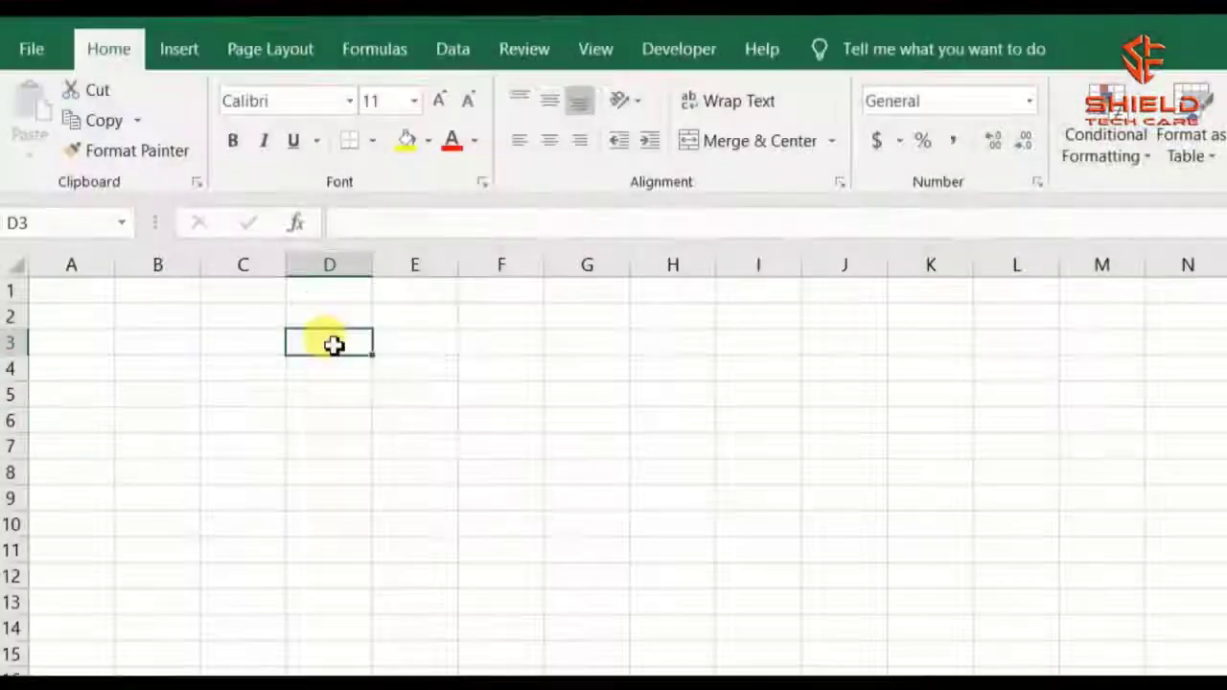
key(Down)
key(Down)
key(Down)
key(Down)
key(Down)
key(Down)
key(Down)
key(Down)
key(Down)
key(Down)
key(Down)
key(Down)
key(Down)
key(Down)
key(Down)
key(Down)
key(Down)
key(Down)
key(Down)
key(Down)
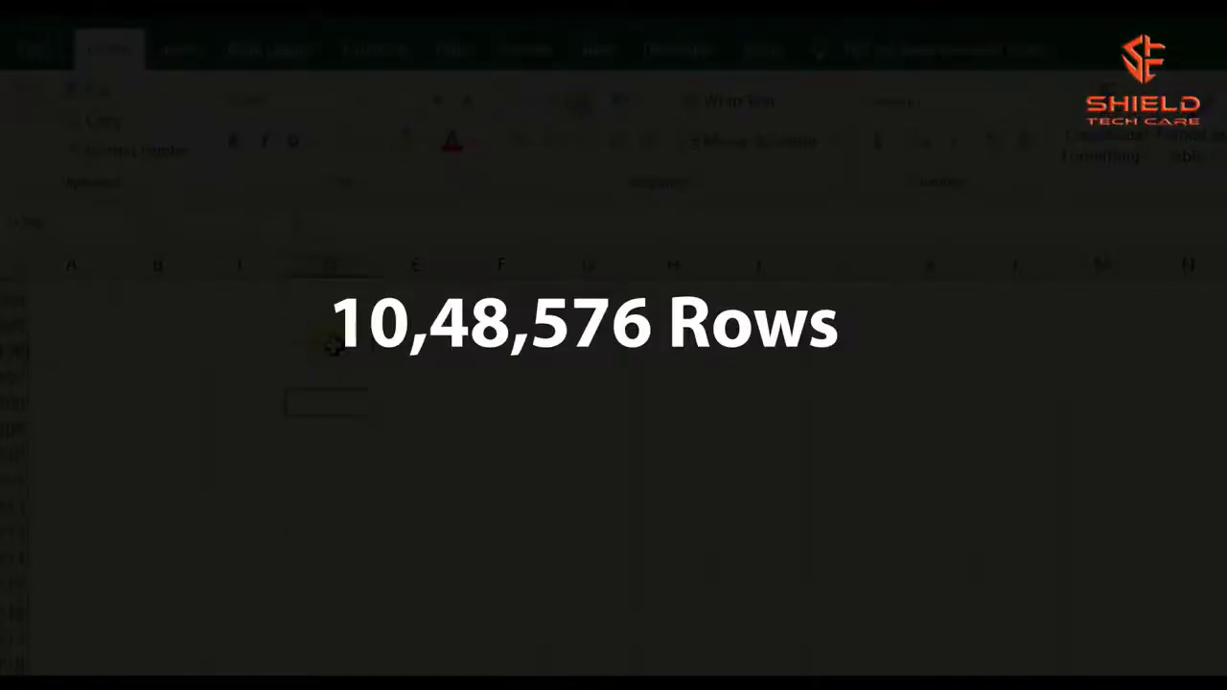
key(Right)
key(Right)
key(Right)
key(Right)
key(Right)
key(Right)
key(Right)
key(Right)
key(Right)
key(Right)
key(Right)
key(Right)
key(Right)
key(Right)
key(Right)
key(Right)
key(Right)
key(Right)
key(Right)
key(Right)
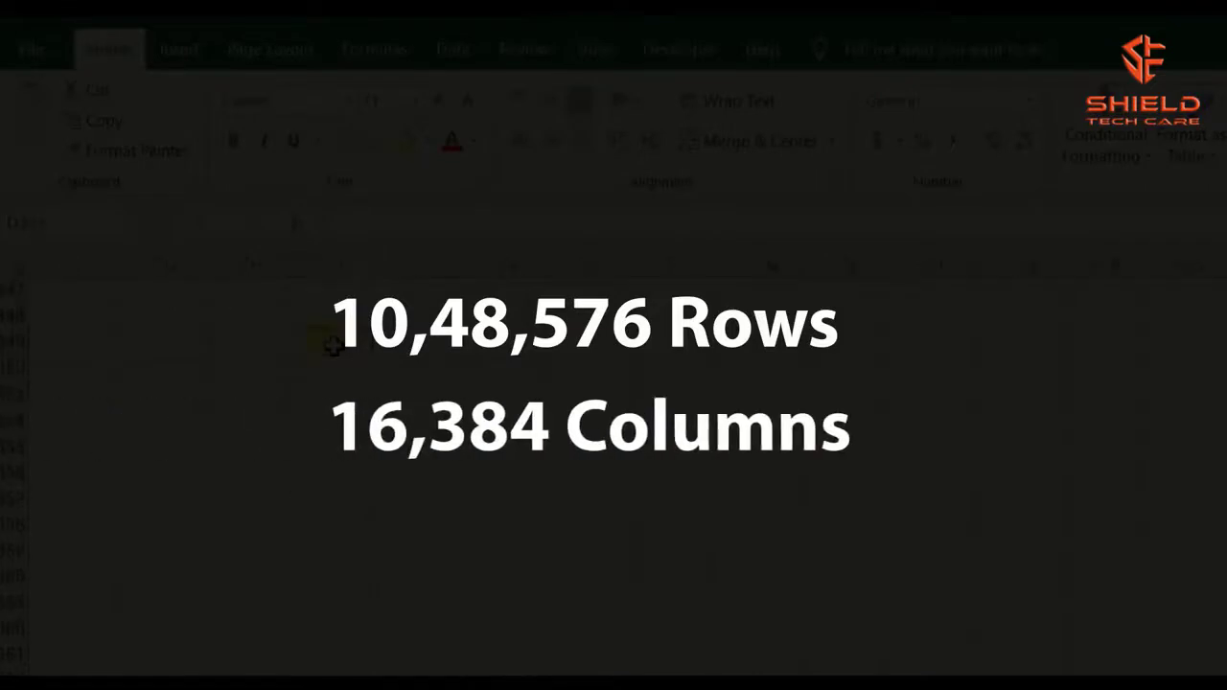
key(Down)
key(Down)
key(Down)
key(Down)
key(Down)
key(Down)
key(Down)
key(Down)
key(Down)
key(Down)
key(Down)
key(Down)
key(Down)
key(Down)
key(Down)
key(Down)
key(Down)
key(Down)
key(Down)
key(Down)
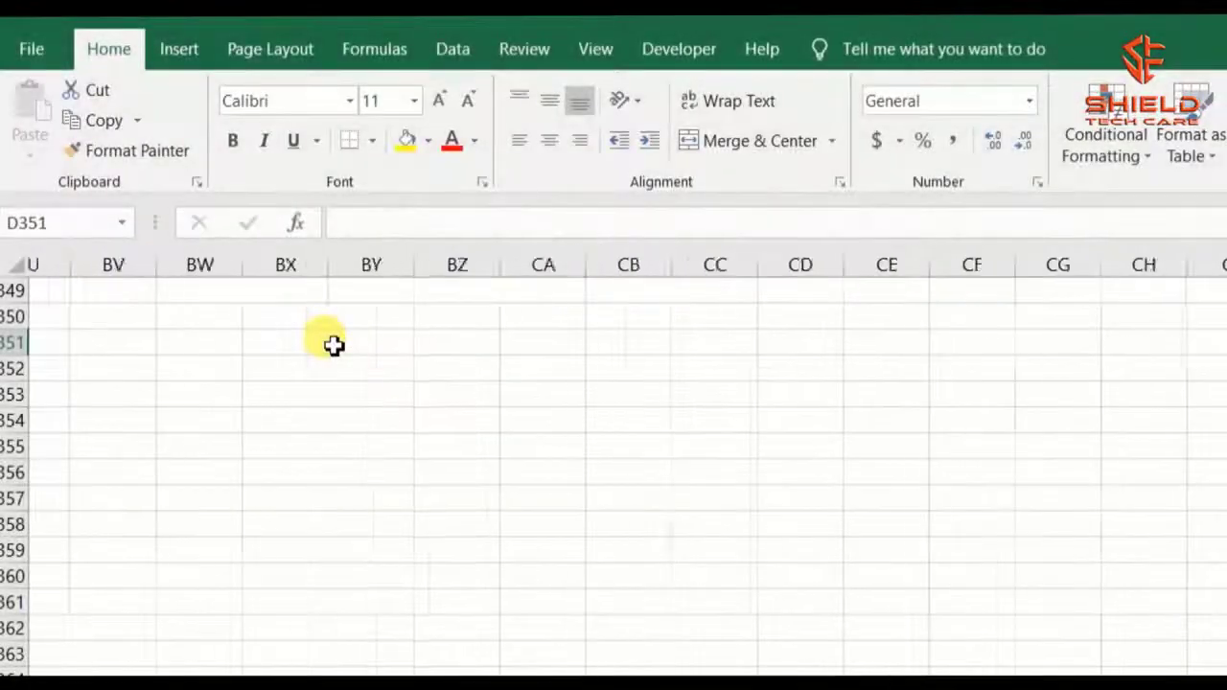
key(Down)
key(Down)
key(Down)
key(Down)
key(Down)
key(Down)
key(Down)
key(Down)
key(Down)
key(Down)
key(Down)
key(Down)
key(Down)
key(Down)
key(Down)
key(Down)
key(Down)
key(Down)
key(Down)
key(Down)
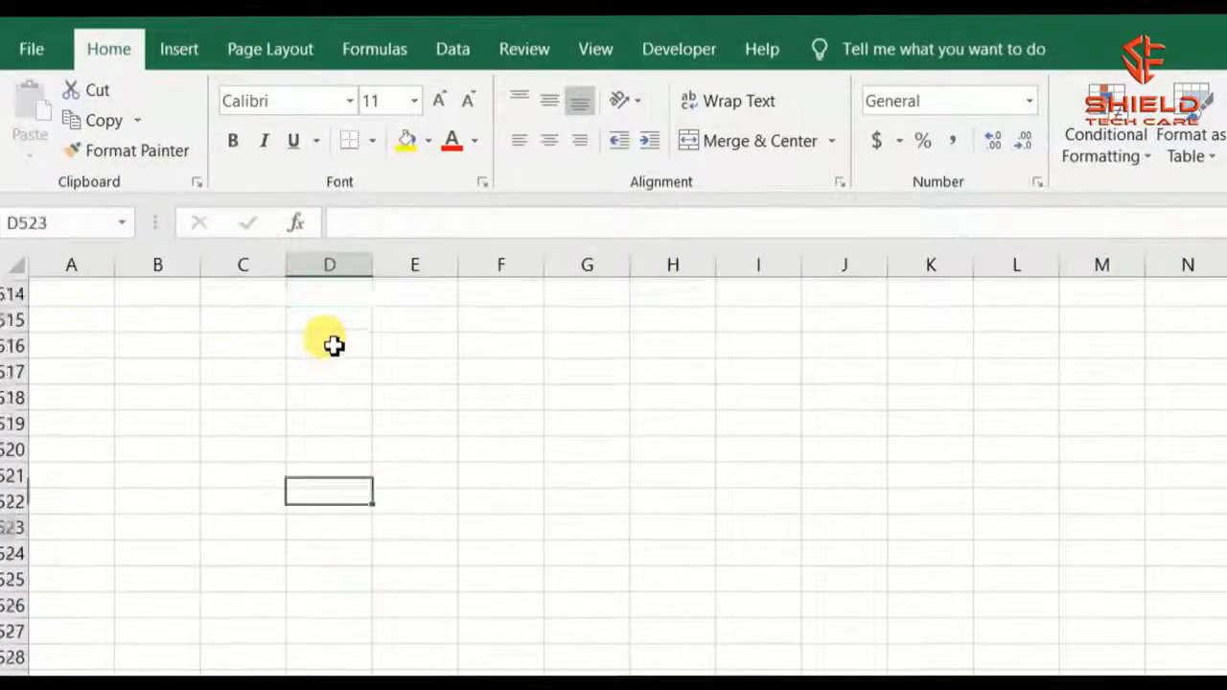
scroll(332, 345, right, 5)
scroll(333, 345, down, 1)
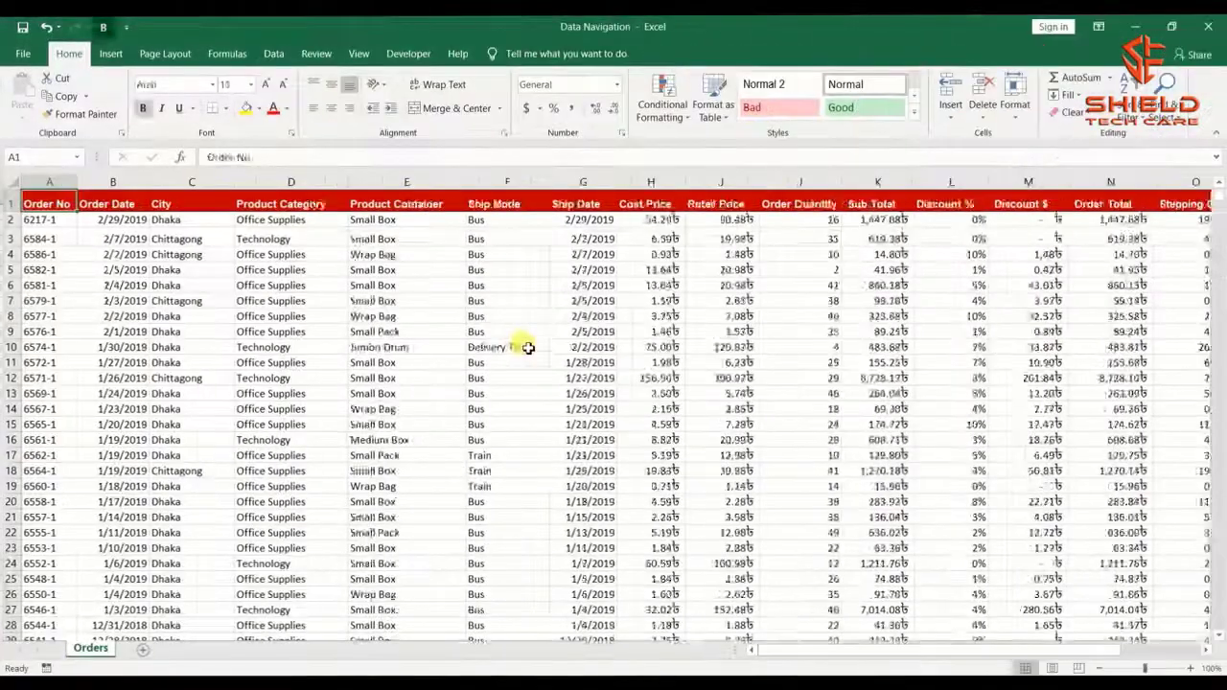
- Page down through the Orders dataset in the Data Navigation workbook from cell A1 to row 232
key(Page_Down)
key(Page_Down)
key(Page_Down)
key(Page_Down)
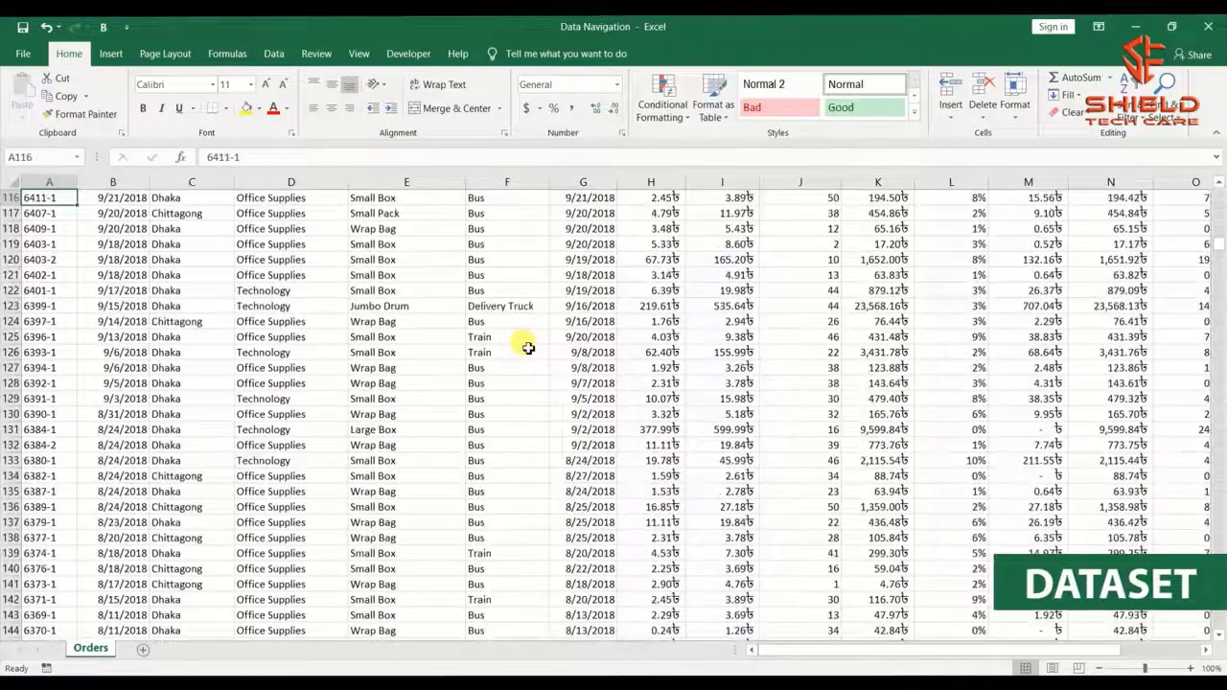
key(Page_Down)
key(Page_Down)
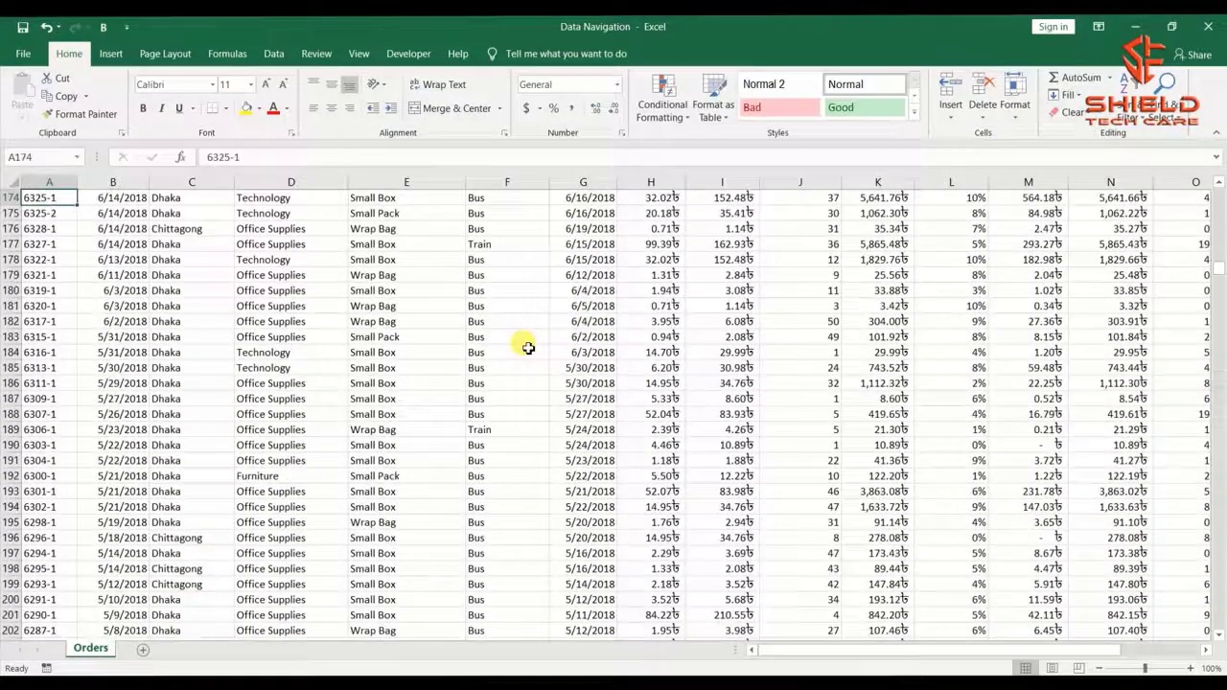
key(Page_Down)
key(Page_Down)
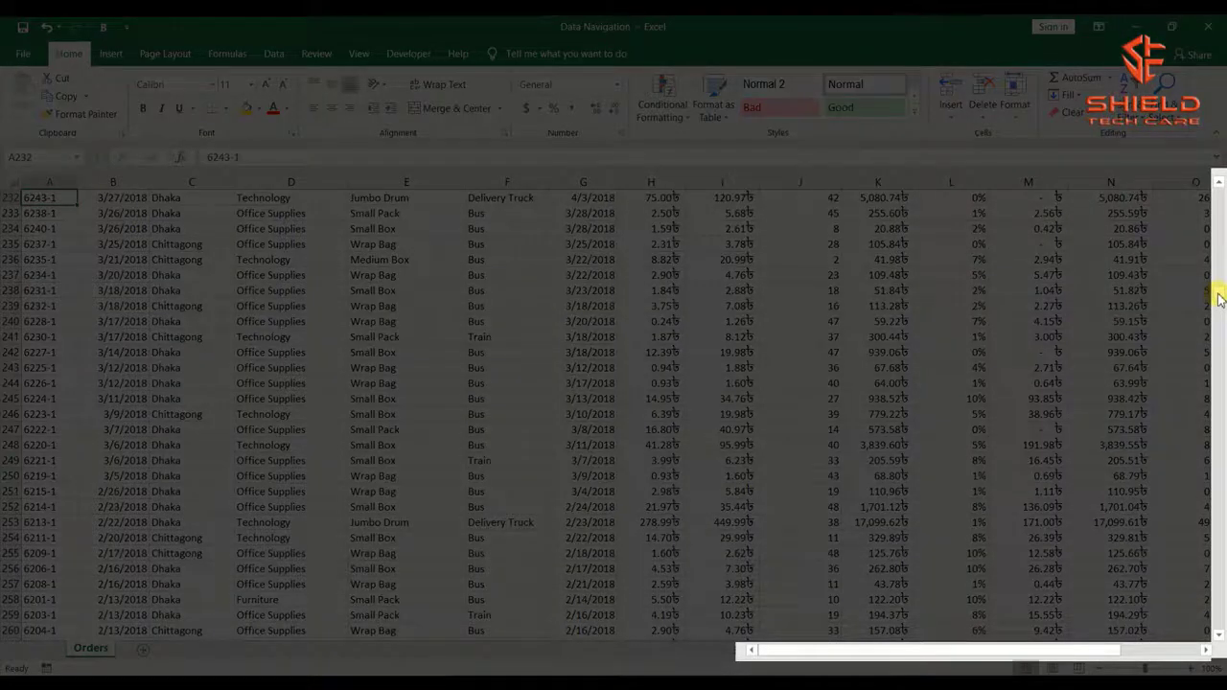
- Return the view to the first row of the Orders sheet, then scroll a few rows down and back up
drag(1218, 299, 1215, 195)
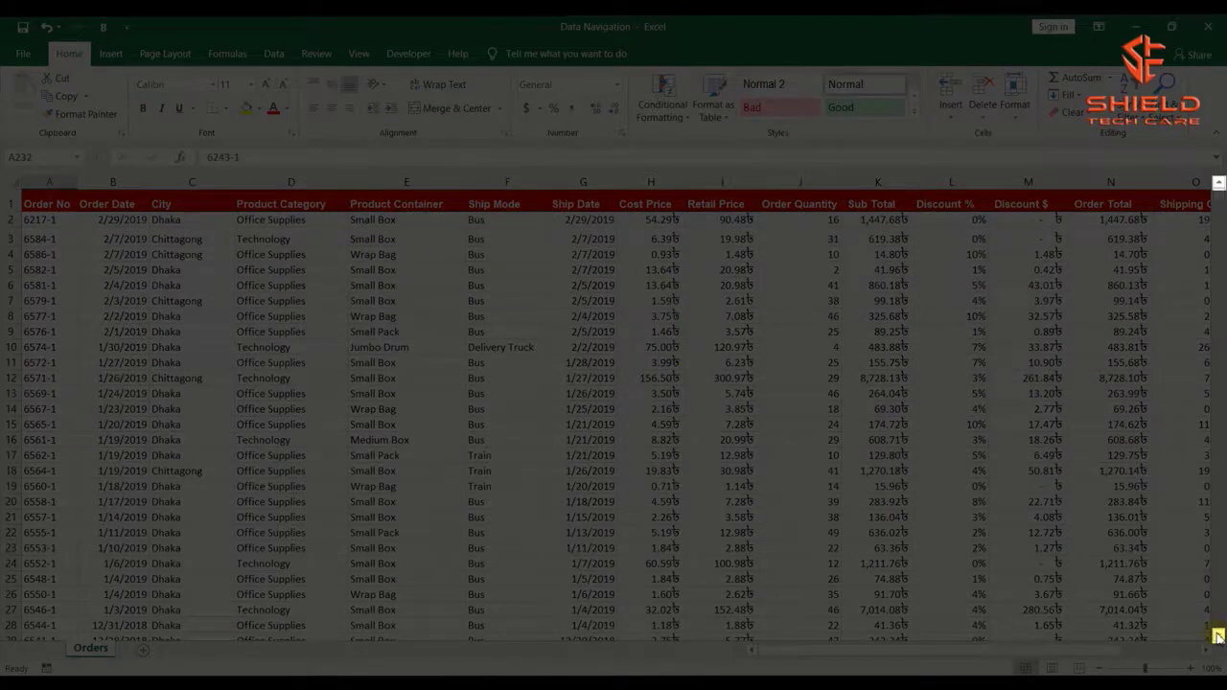
click(1217, 637)
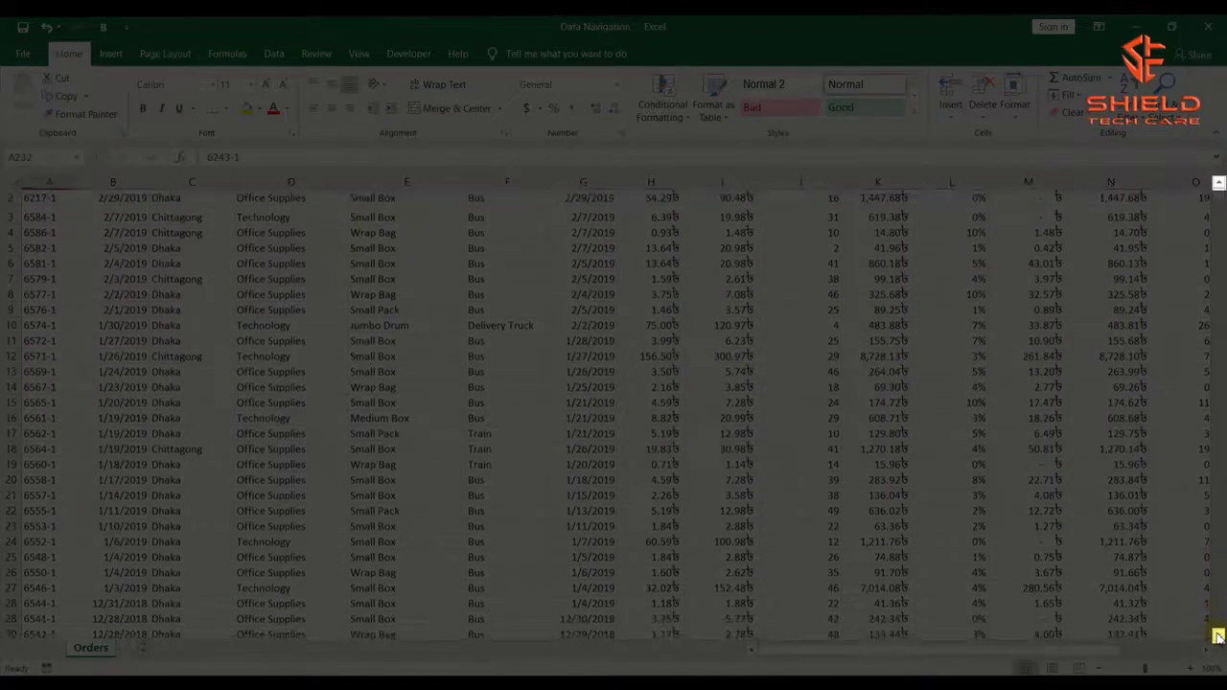
click(1217, 637)
click(1218, 636)
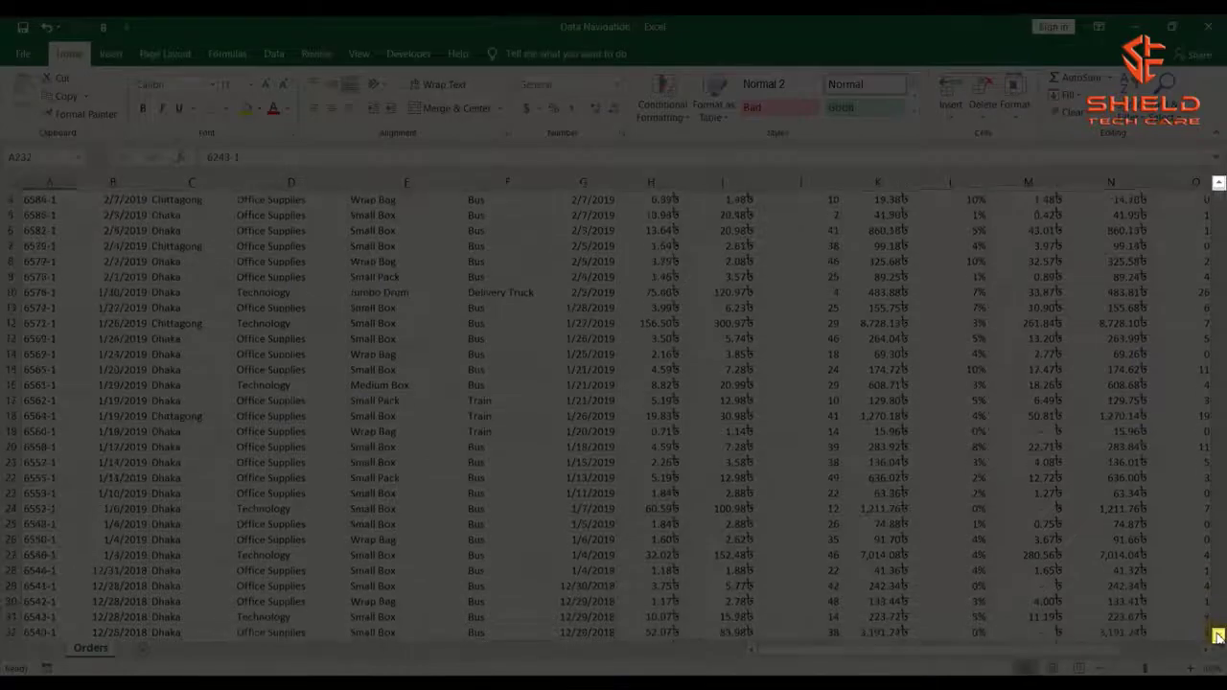
click(1217, 636)
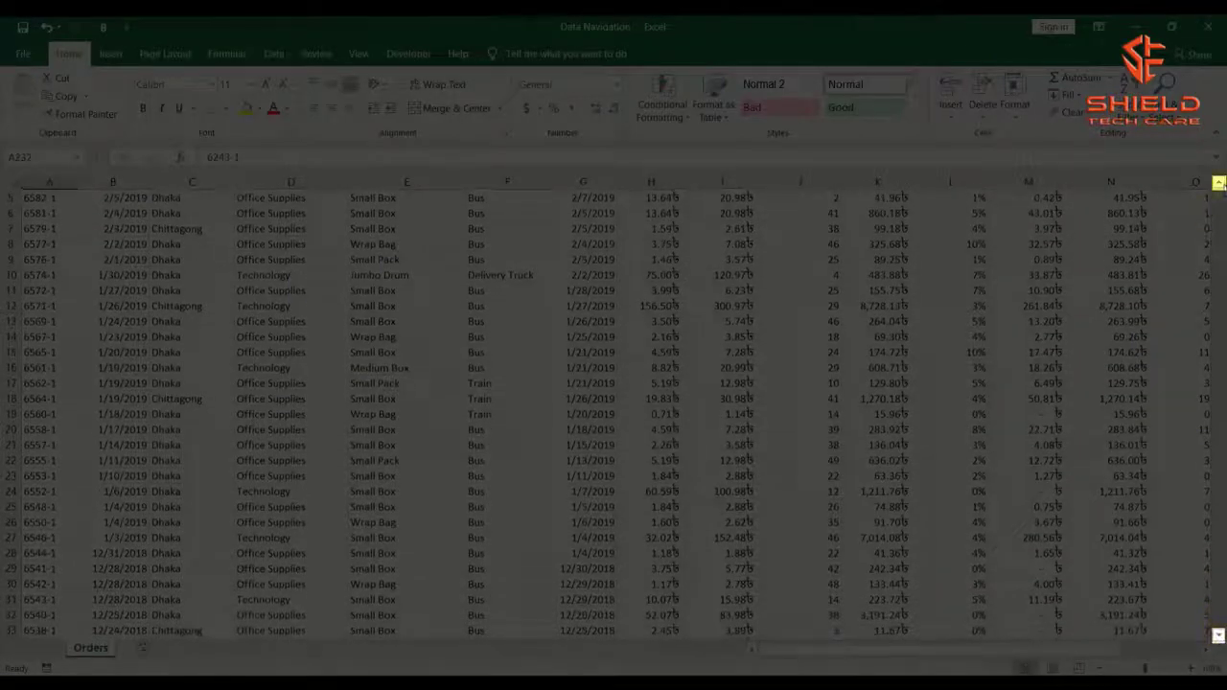
click(1218, 183)
click(1218, 183)
click(1219, 183)
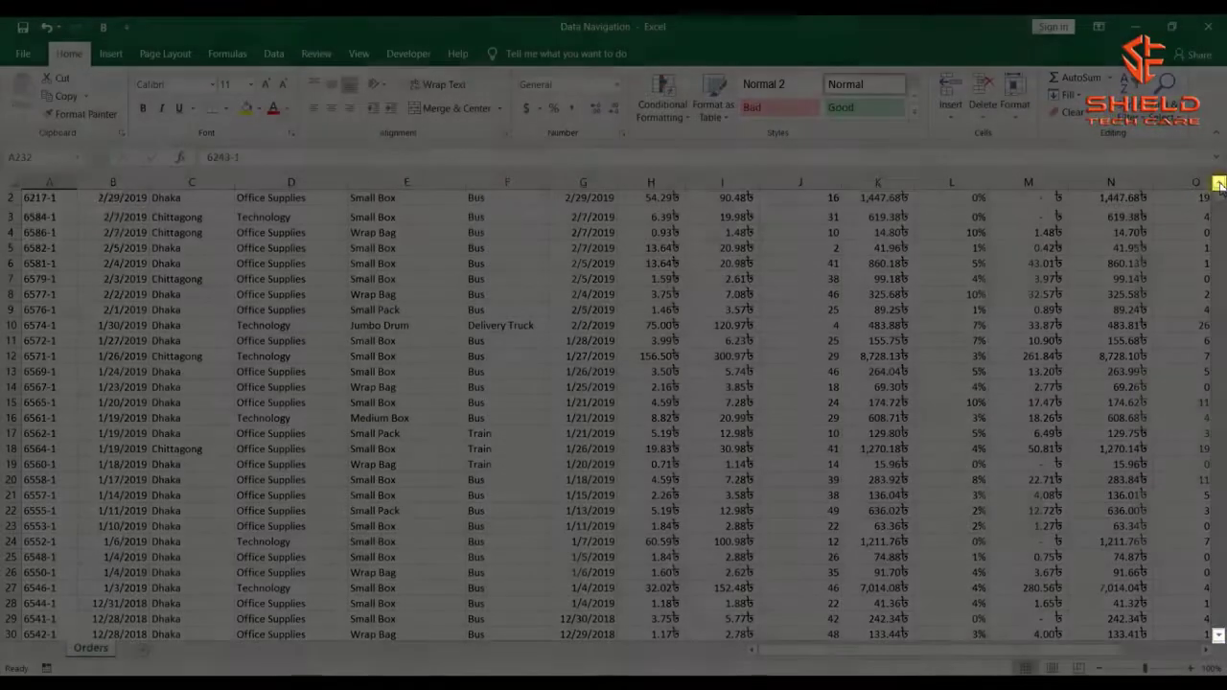
click(1218, 183)
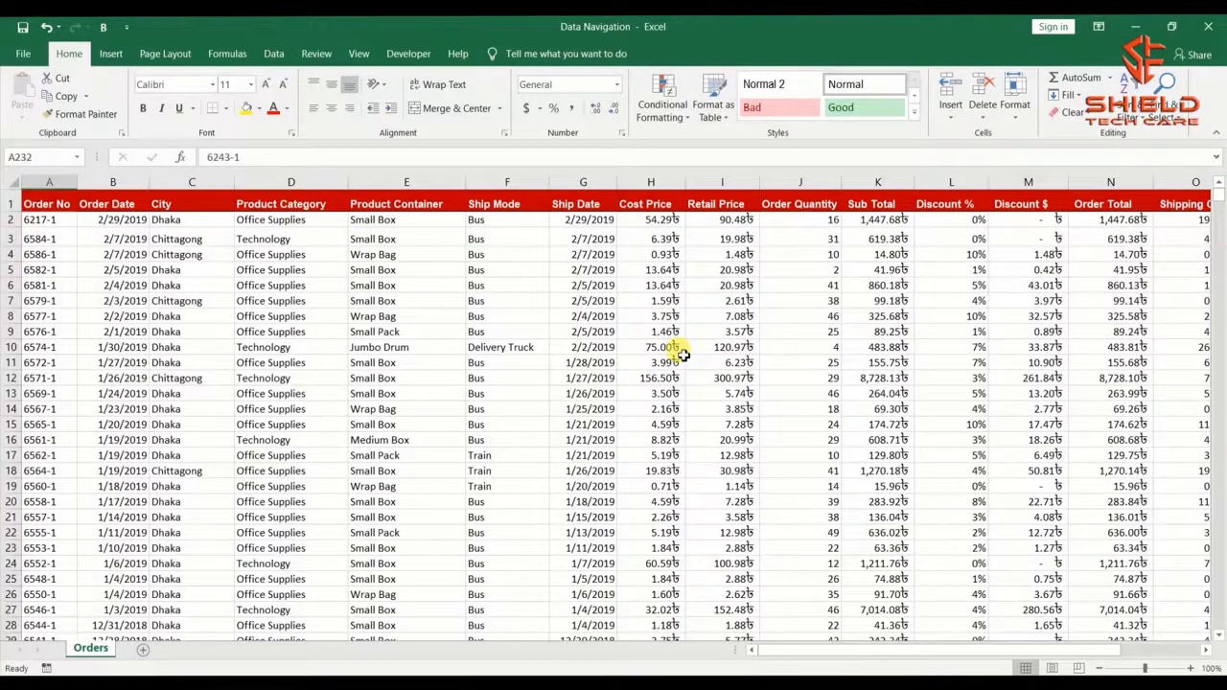
- Starting from cell F10, move the selection up to F9, left to E10, and to the right along row 10
click(531, 347)
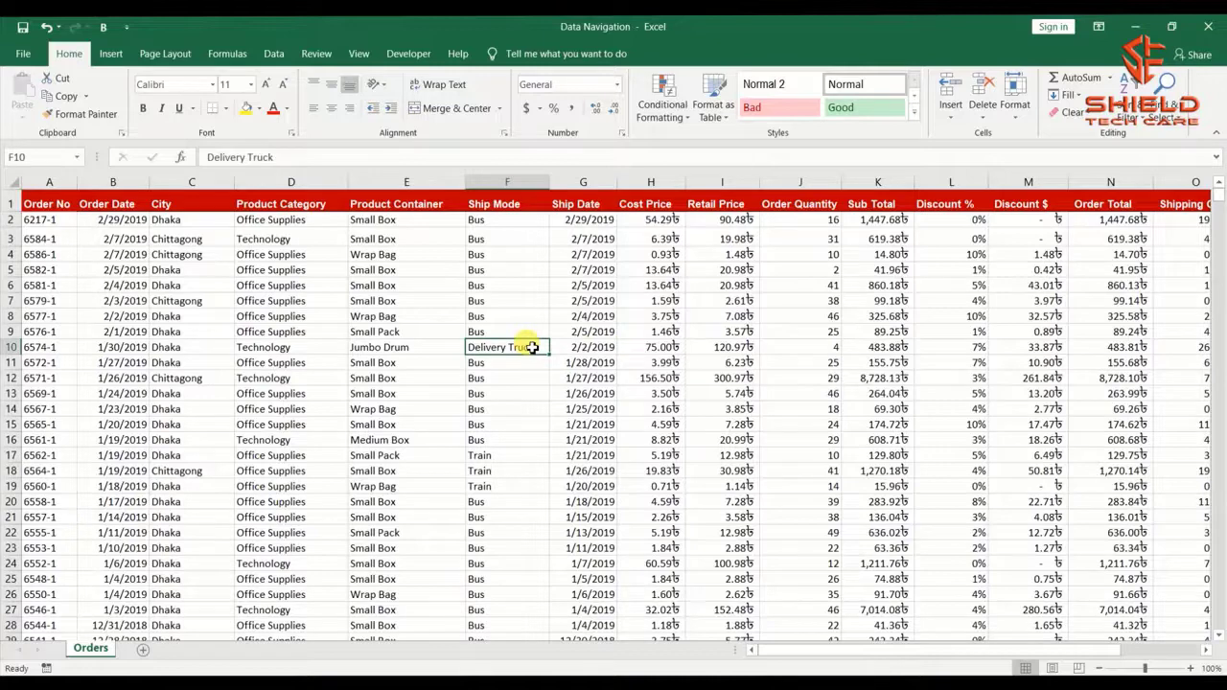
key(Up)
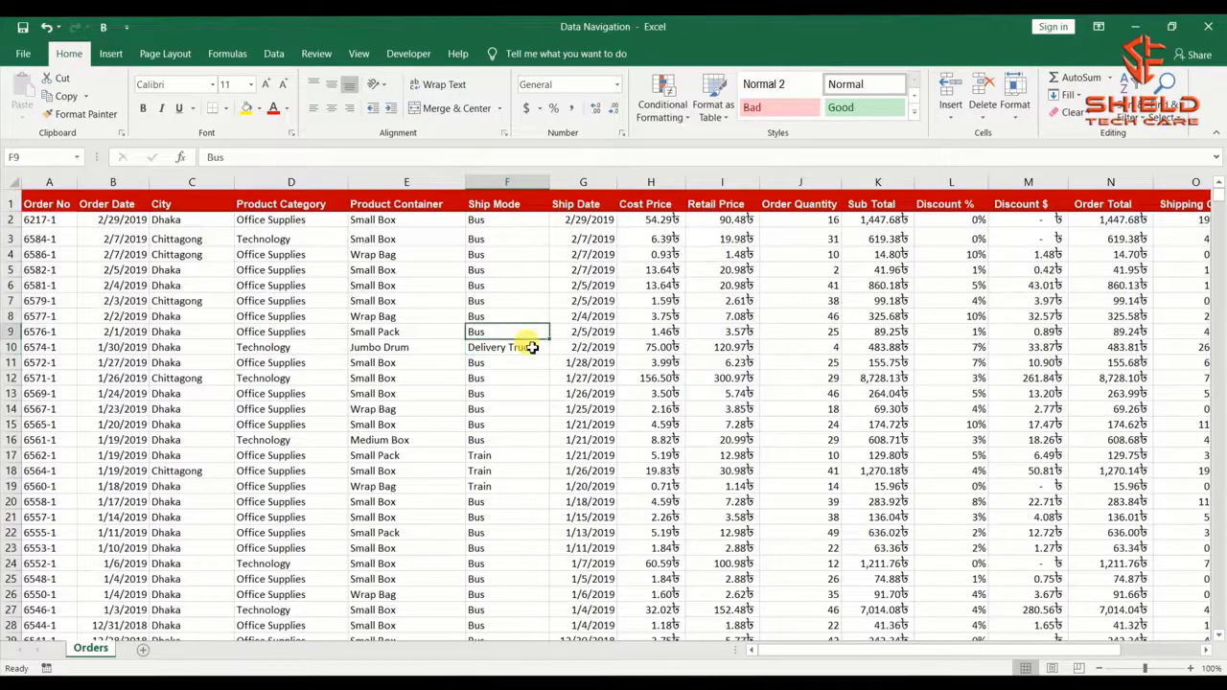
click(532, 347)
key(Left)
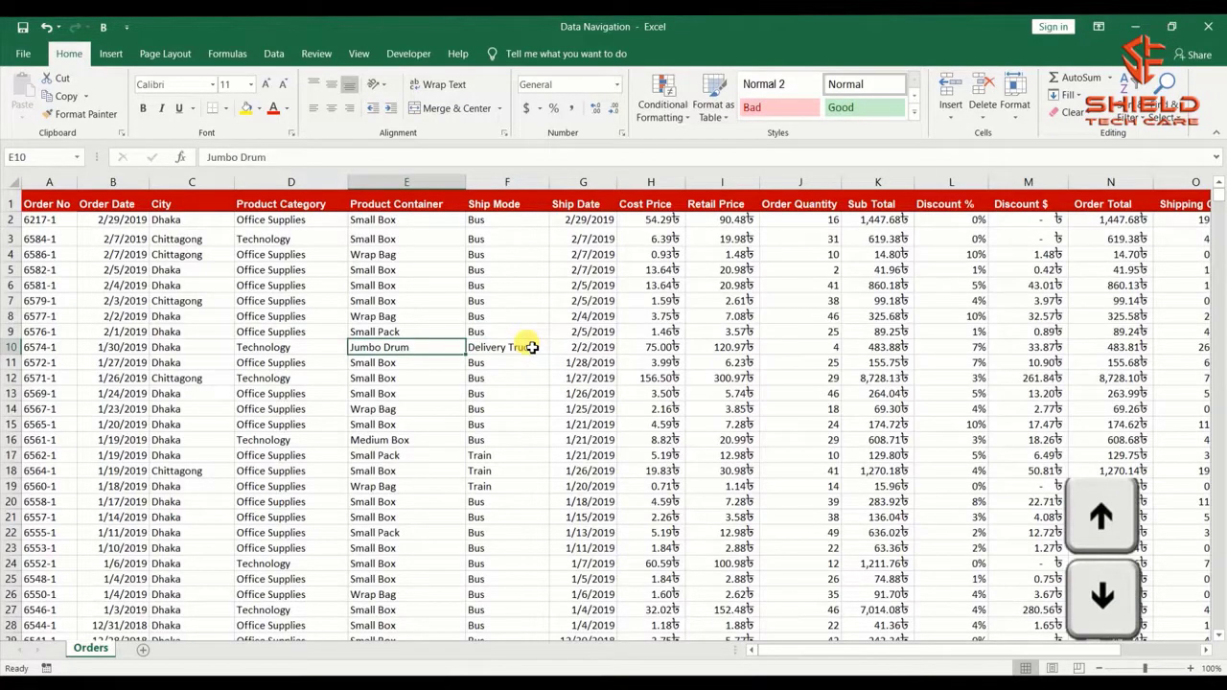
key(Right)
key(Right)
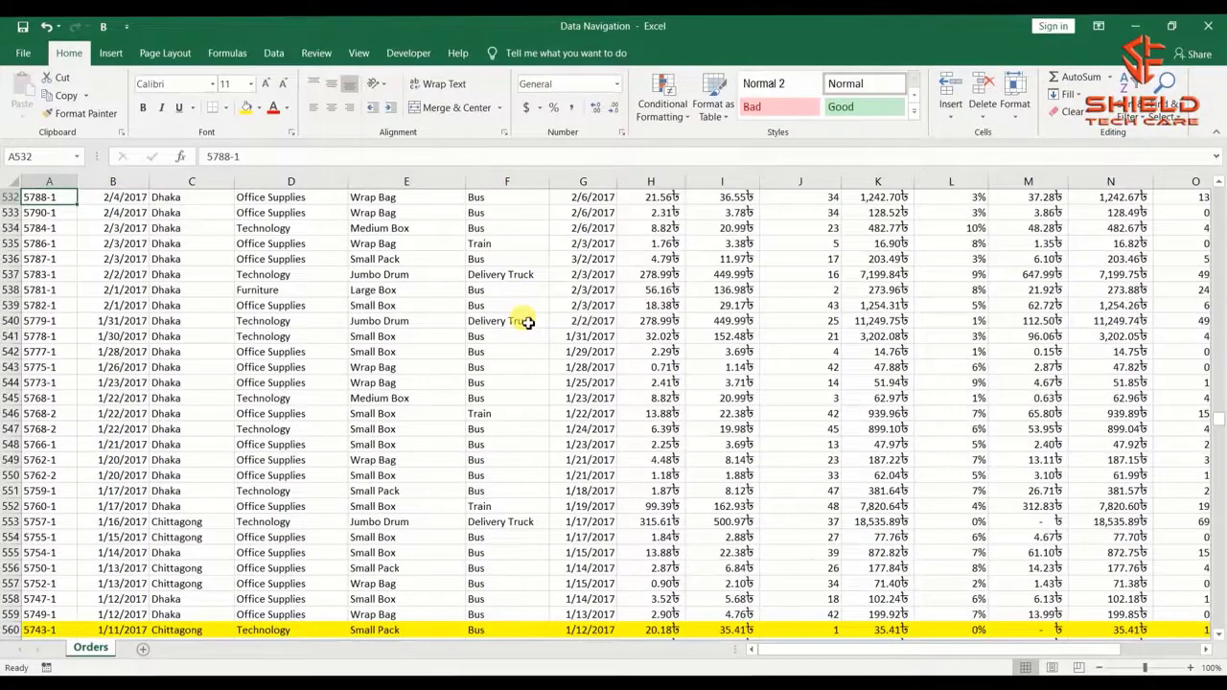
- Page down to row 561 of the Orders sheet, page back up to row 416, and return to cell A1
key(Page_Up)
key(Page_Down)
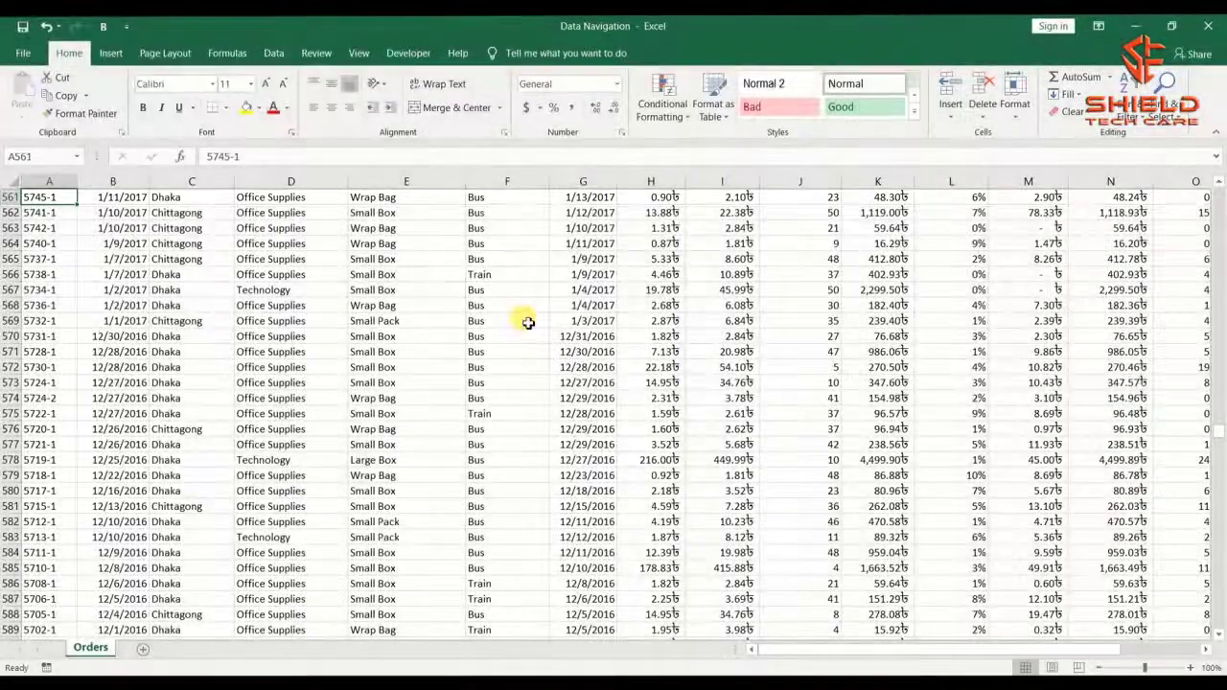
key(Page_Up)
key(Page_Down)
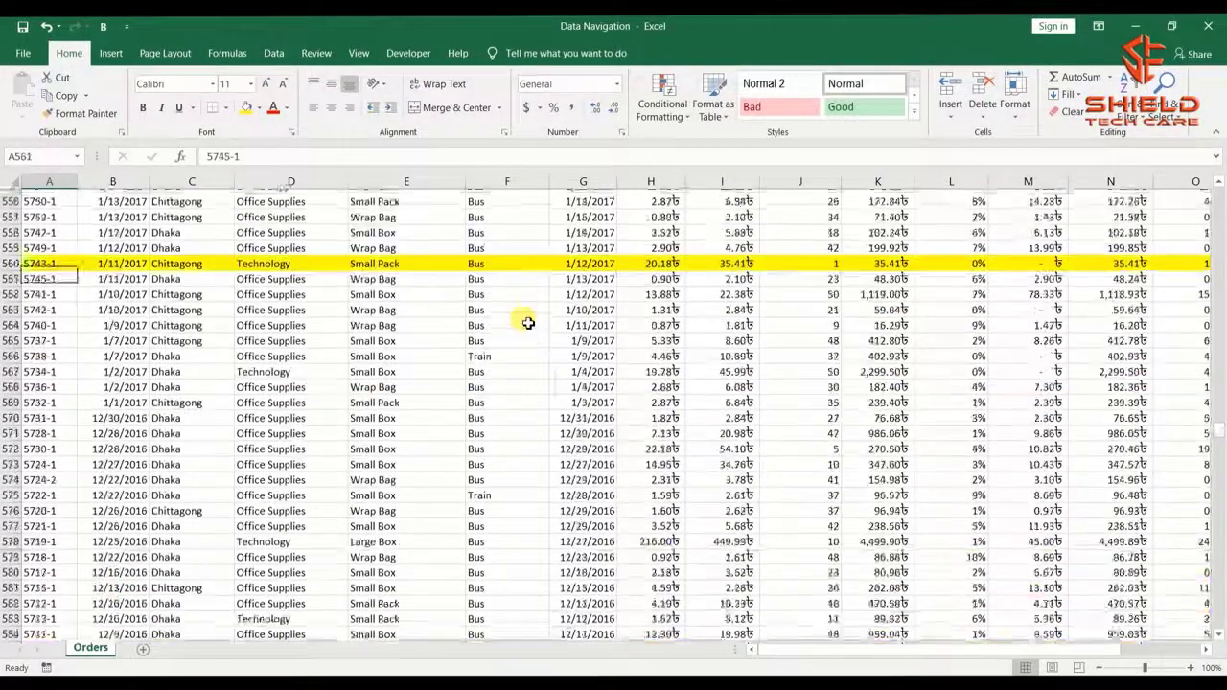
key(Page_Up)
key(Page_Up)
key(Page_Up)
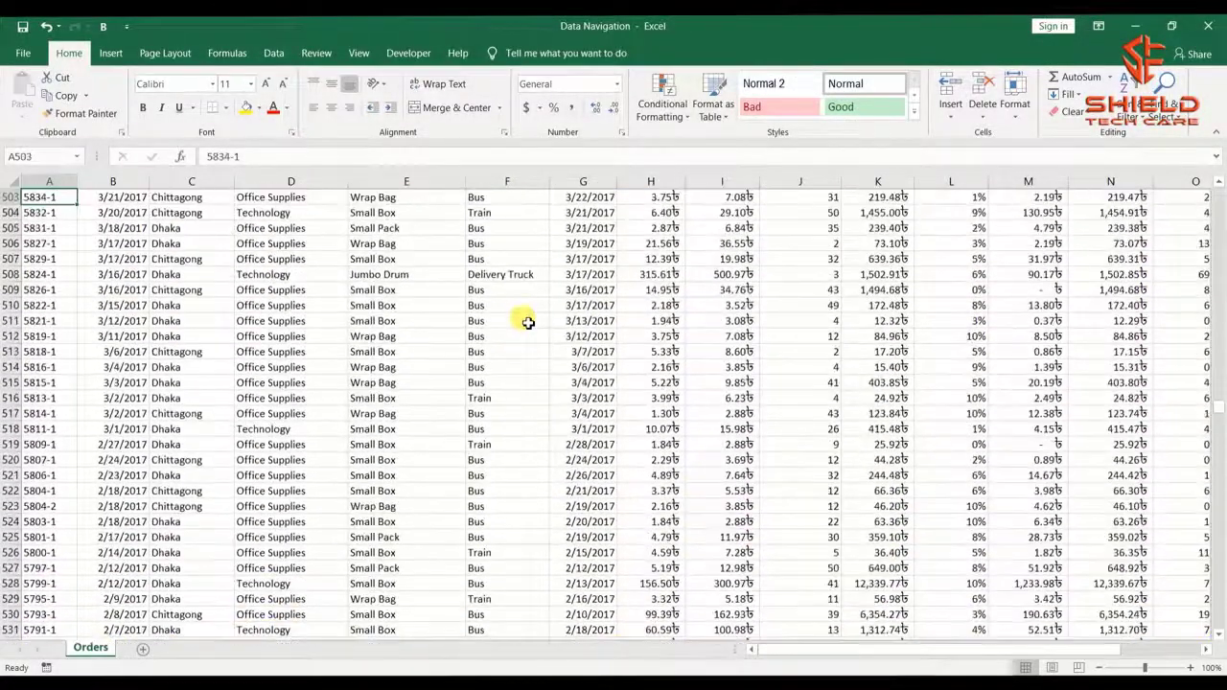
key(Page_Up)
key(Page_Up)
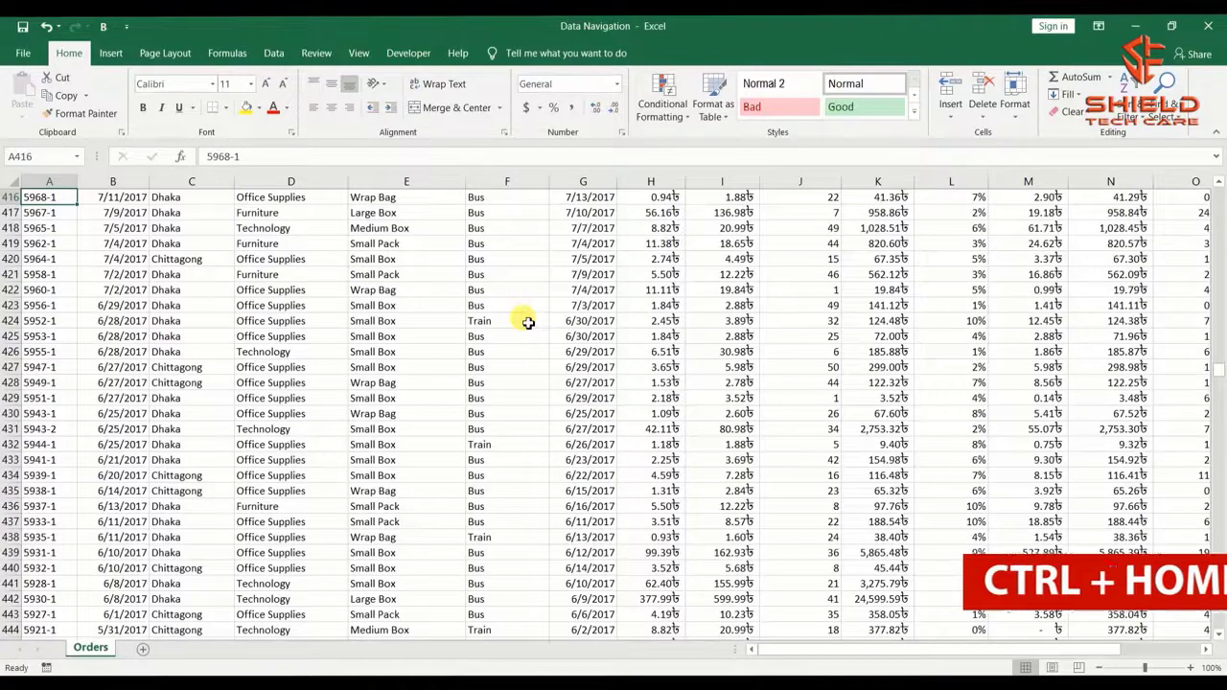
key(ctrl+Home)
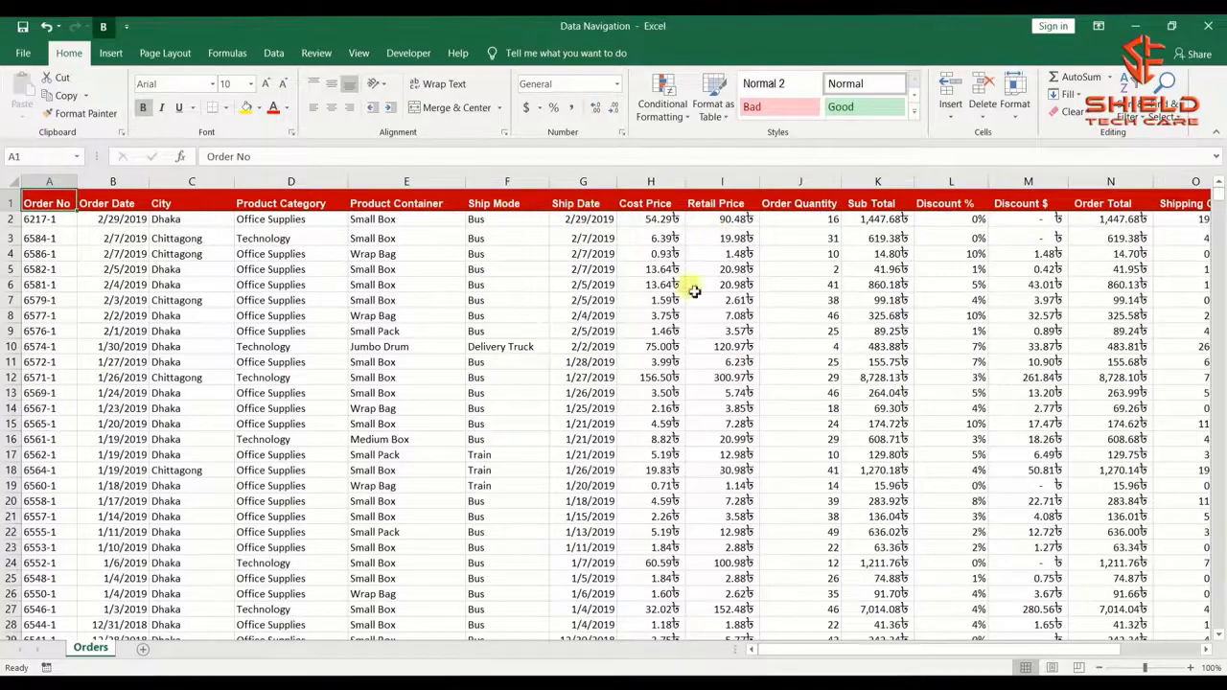
- Page down the Orders sheet from cell A1 to row 232 and jump straight back to A1
key(Page_Down)
key(Page_Down)
key(Page_Down)
key(Page_Down)
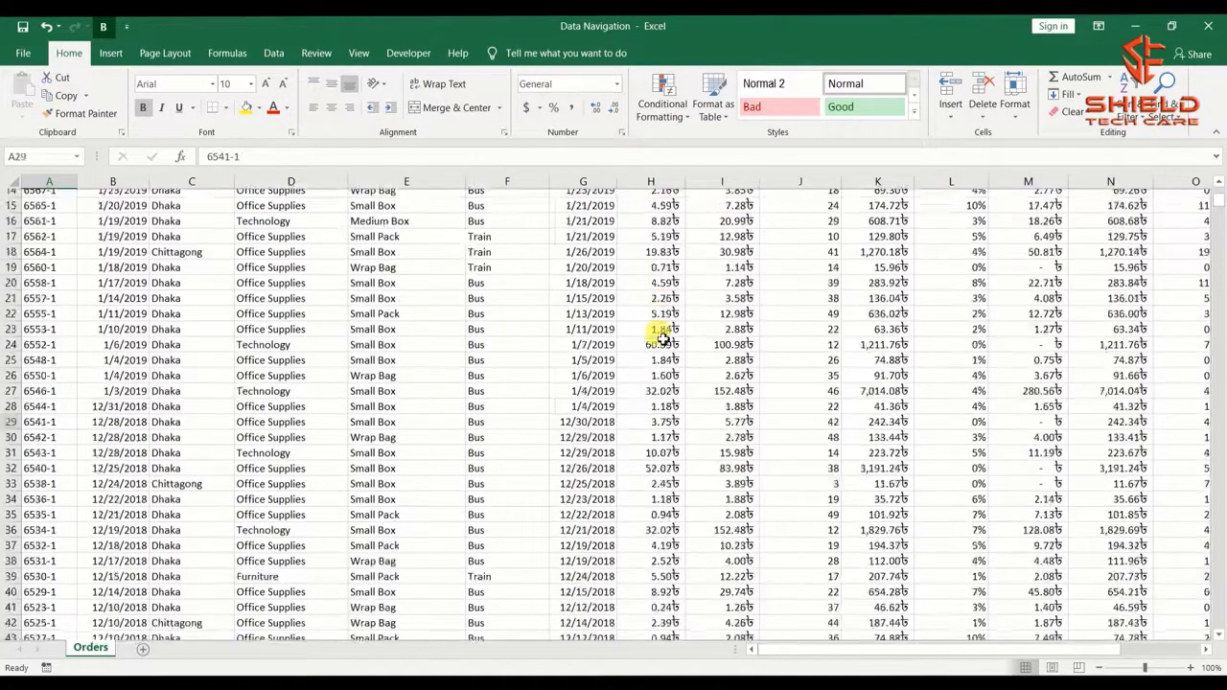
key(Page_Down)
key(Page_Down)
key(Page_Down)
key(Page_Down)
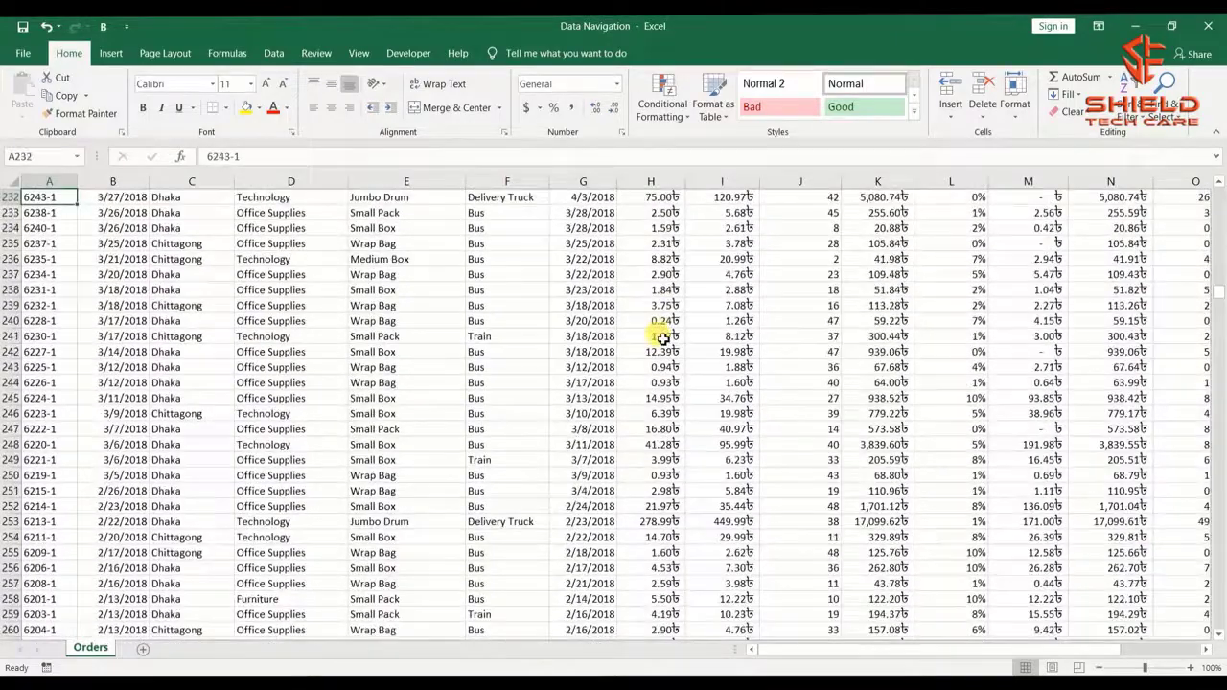
key(ctrl+Home)
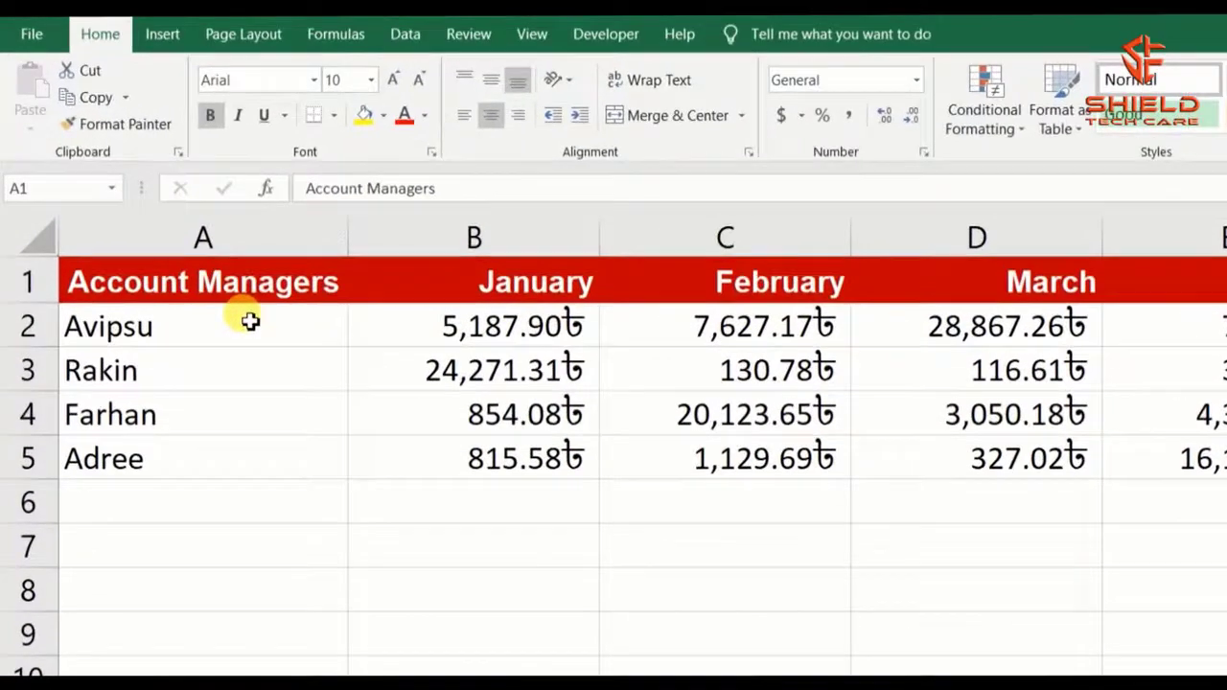
- In the Data Selection workbook, move the content of cell A2 down to A7 and back to A2
click(249, 322)
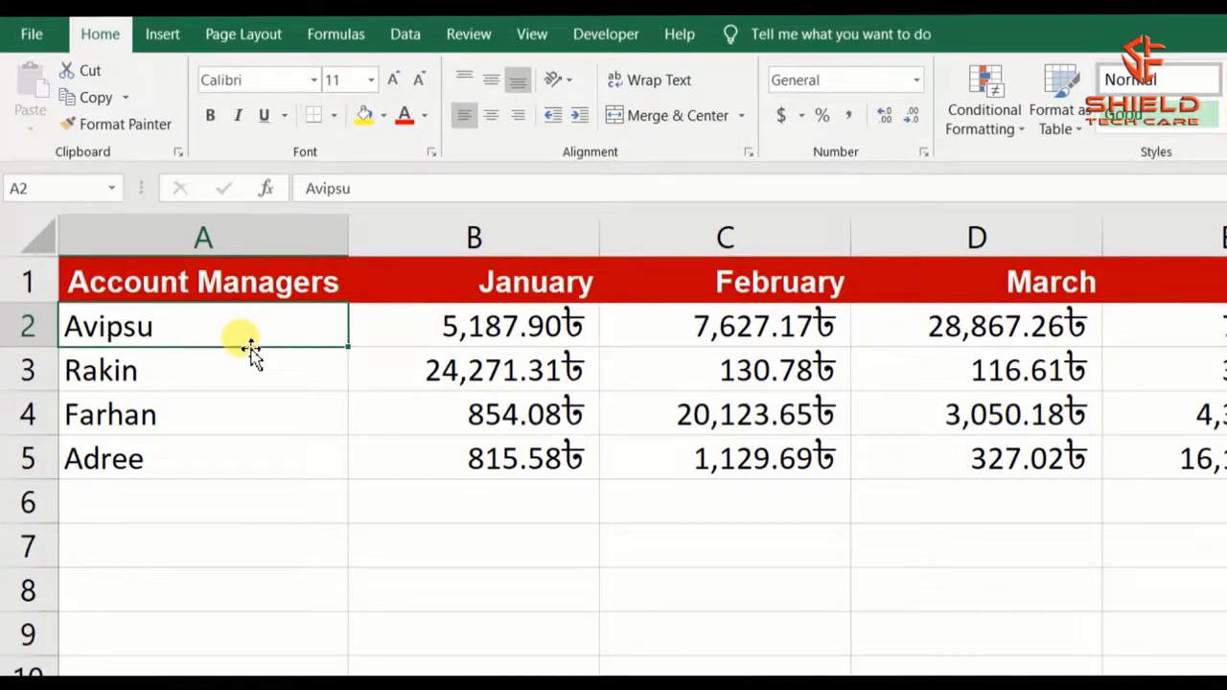
drag(250, 347, 223, 552)
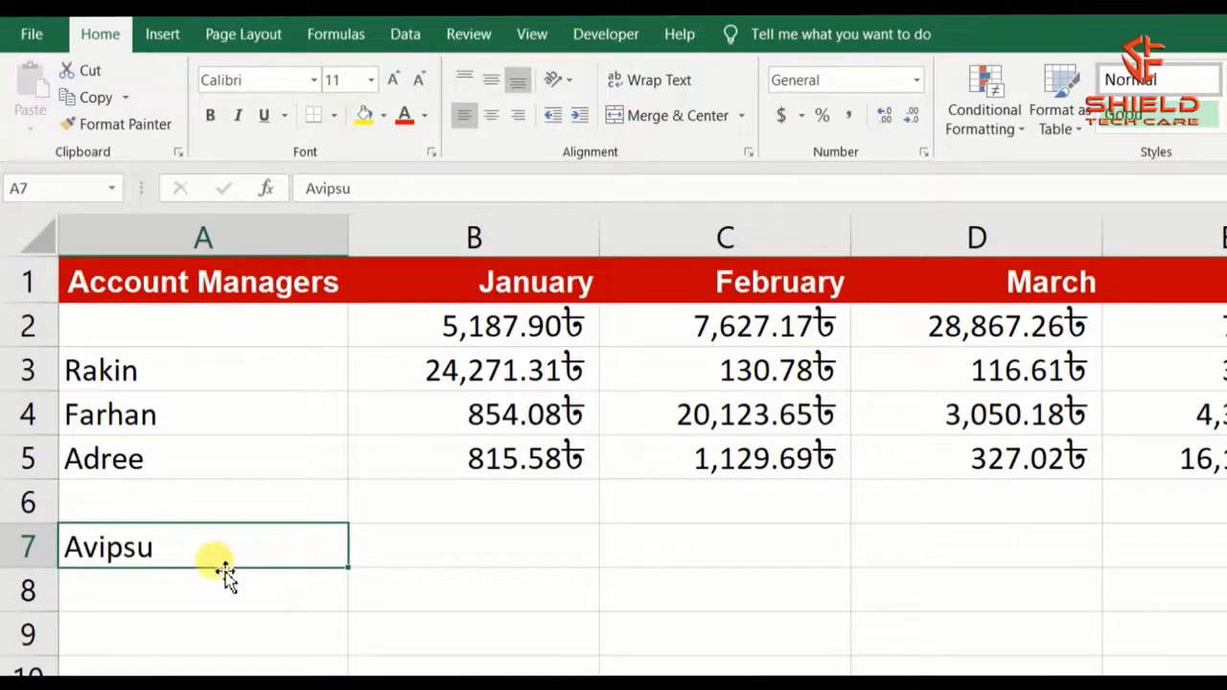
drag(226, 573, 262, 335)
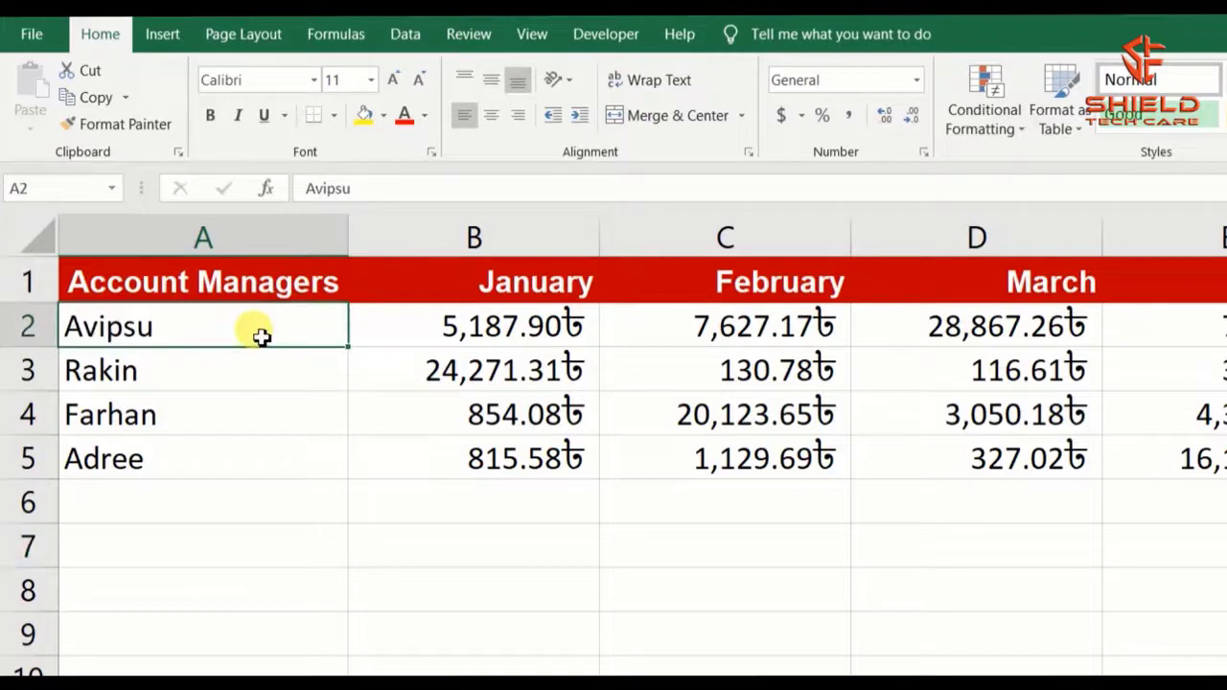
- Fill the entry in cell A2 down through A5, and undo the fill
double_click(351, 349)
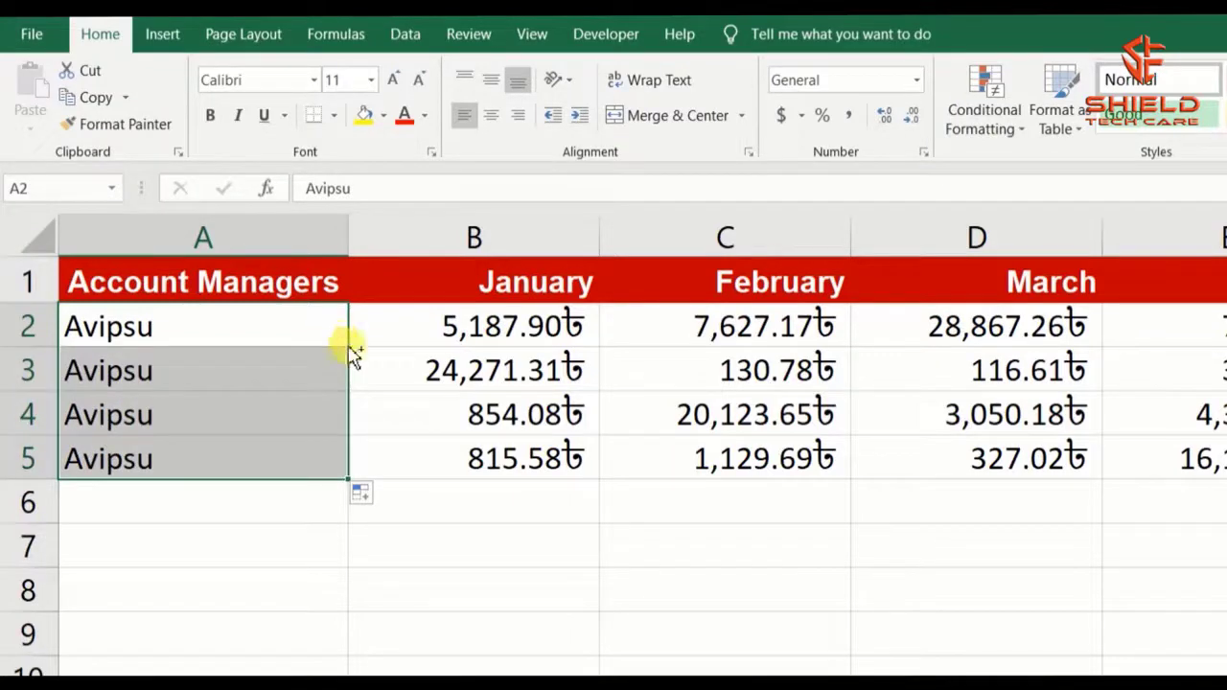
key(ctrl+z)
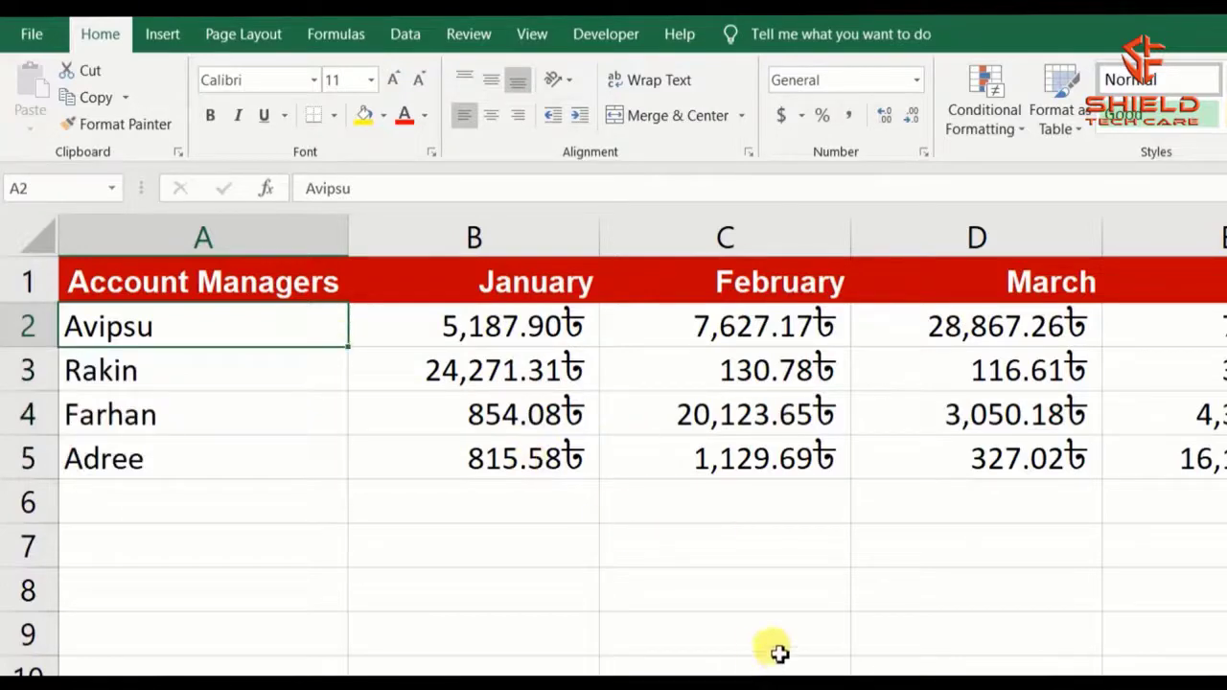
- Select single cells one after another: C8, A2, B2 and A3
click(778, 589)
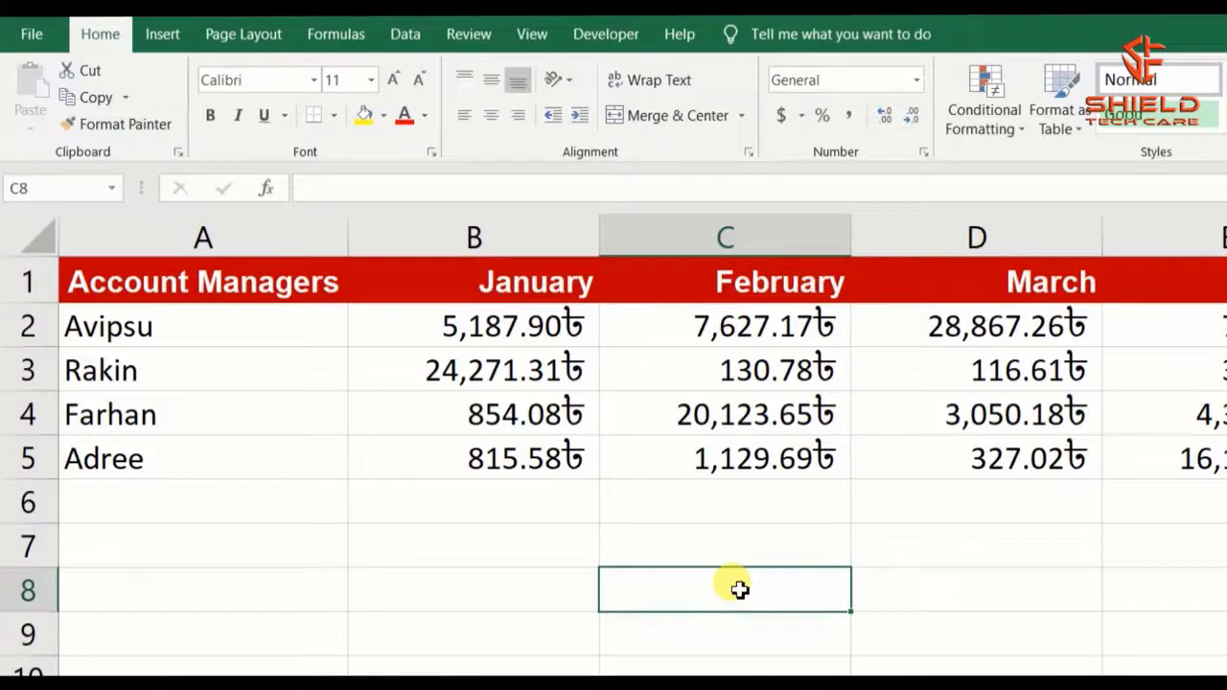
click(284, 328)
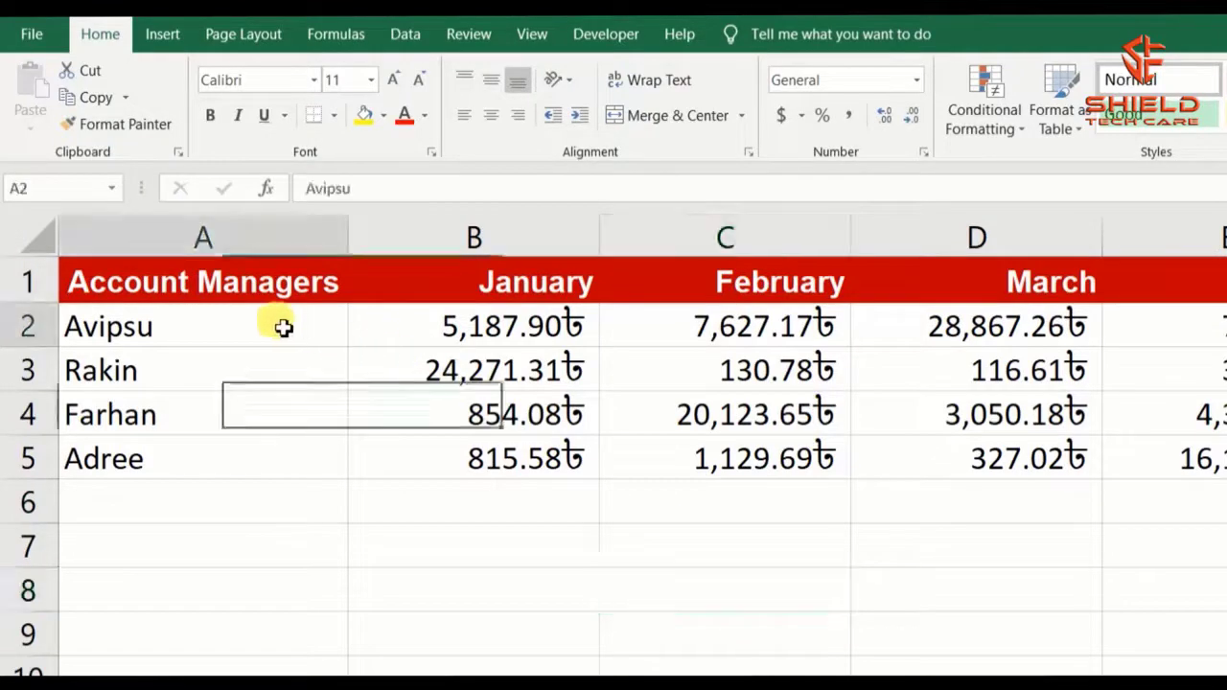
click(410, 324)
click(312, 365)
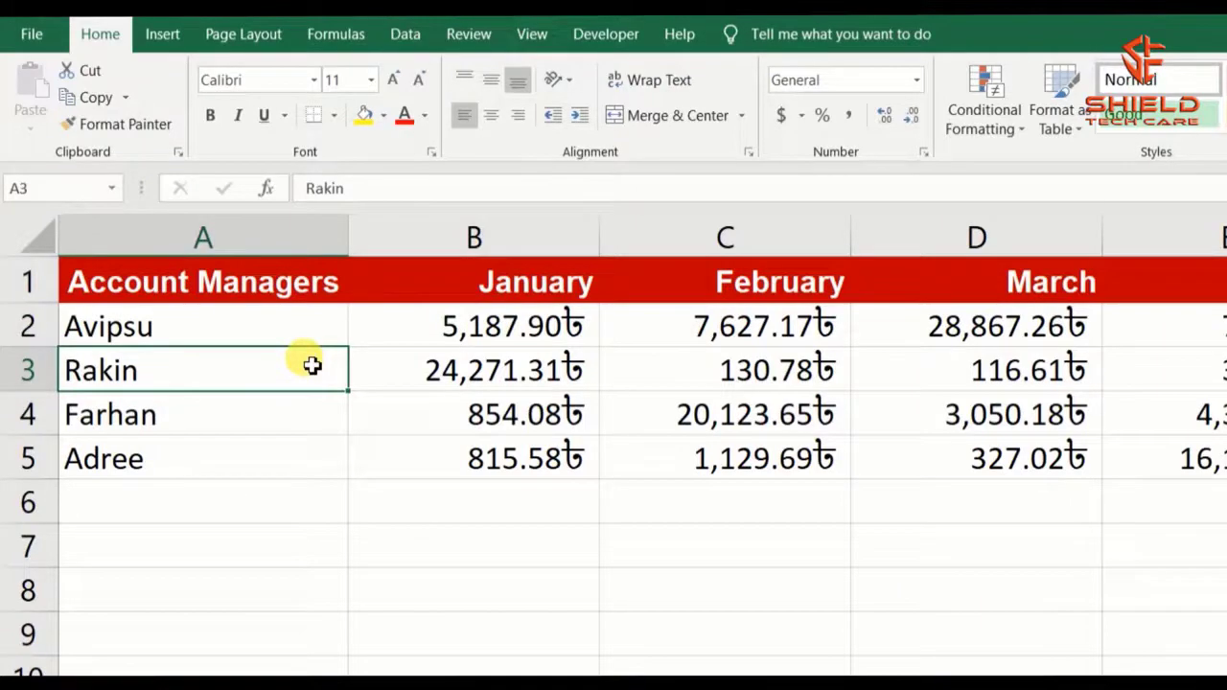
- Select the cell range A2:C5, and clear the range selection by selecting only cell C5
click(265, 326)
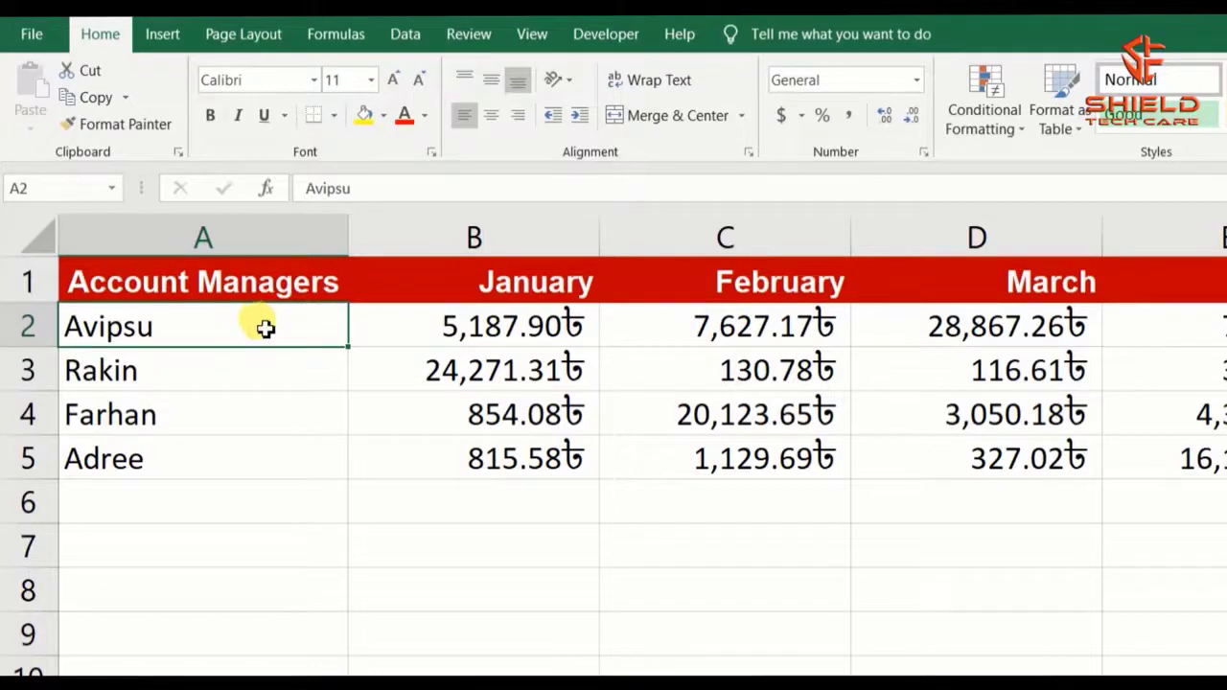
drag(265, 326, 745, 454)
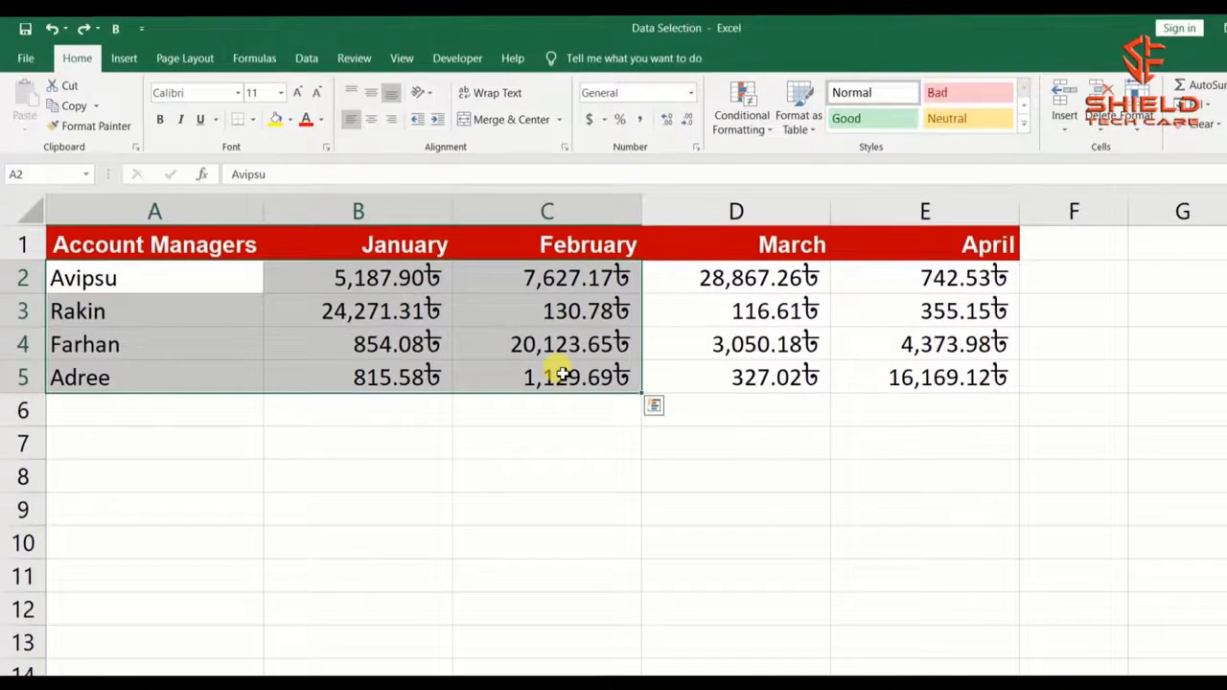
click(560, 374)
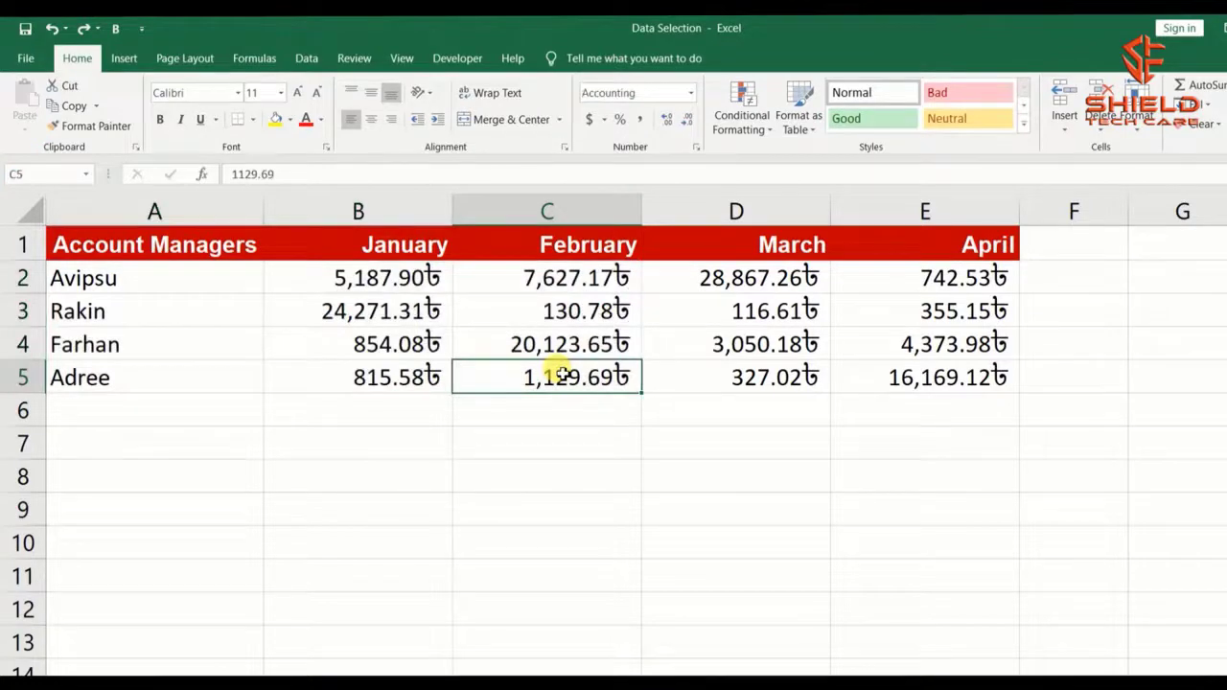
- Select the entire column B, followed by the entire row 3
click(323, 213)
click(21, 310)
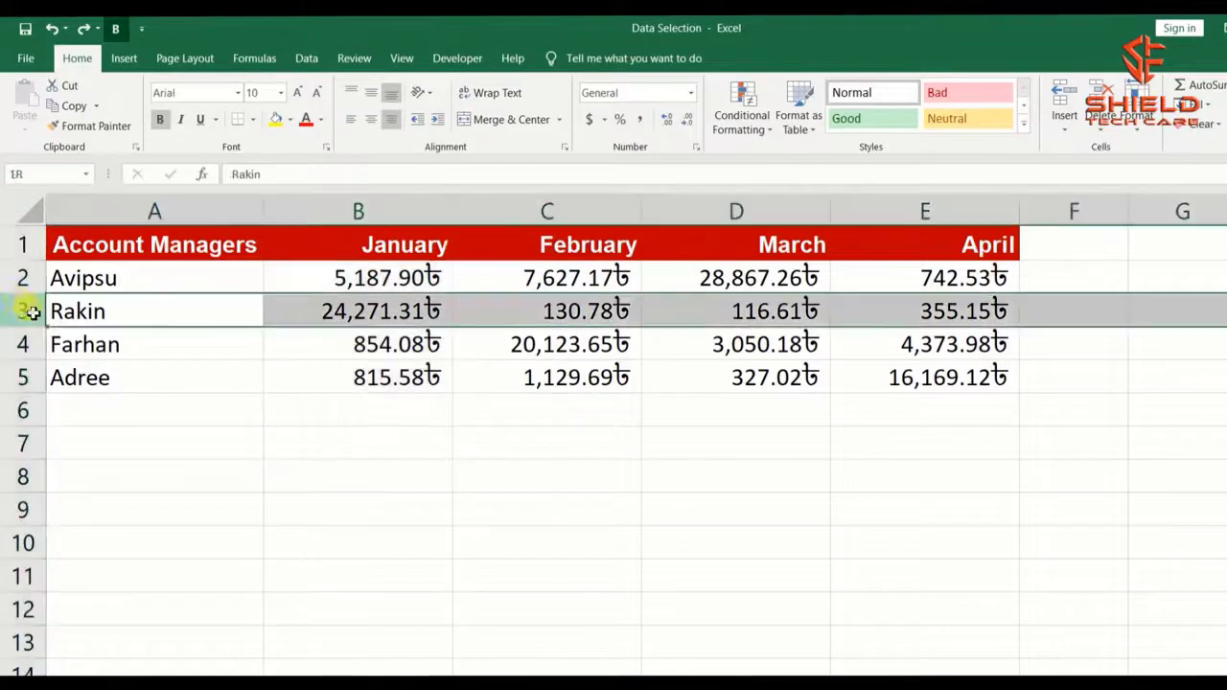
- Replace the row selection with cell A2, and select the whole account managers table, A1:E5
click(134, 283)
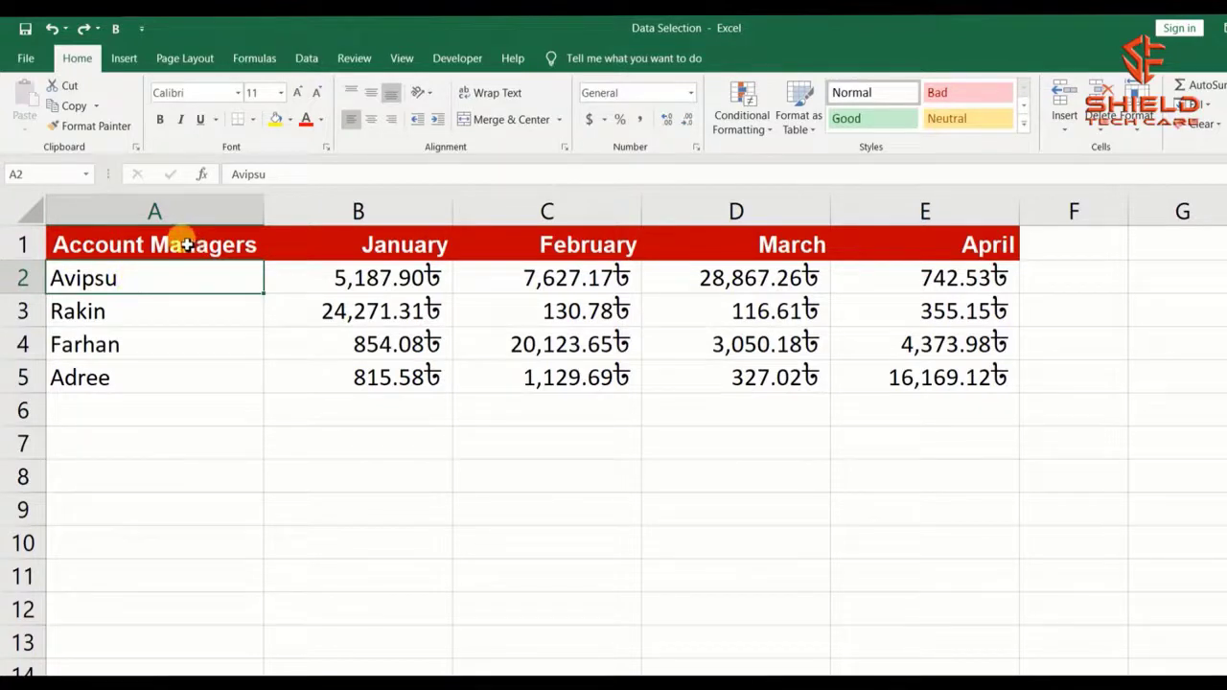
drag(186, 244, 918, 380)
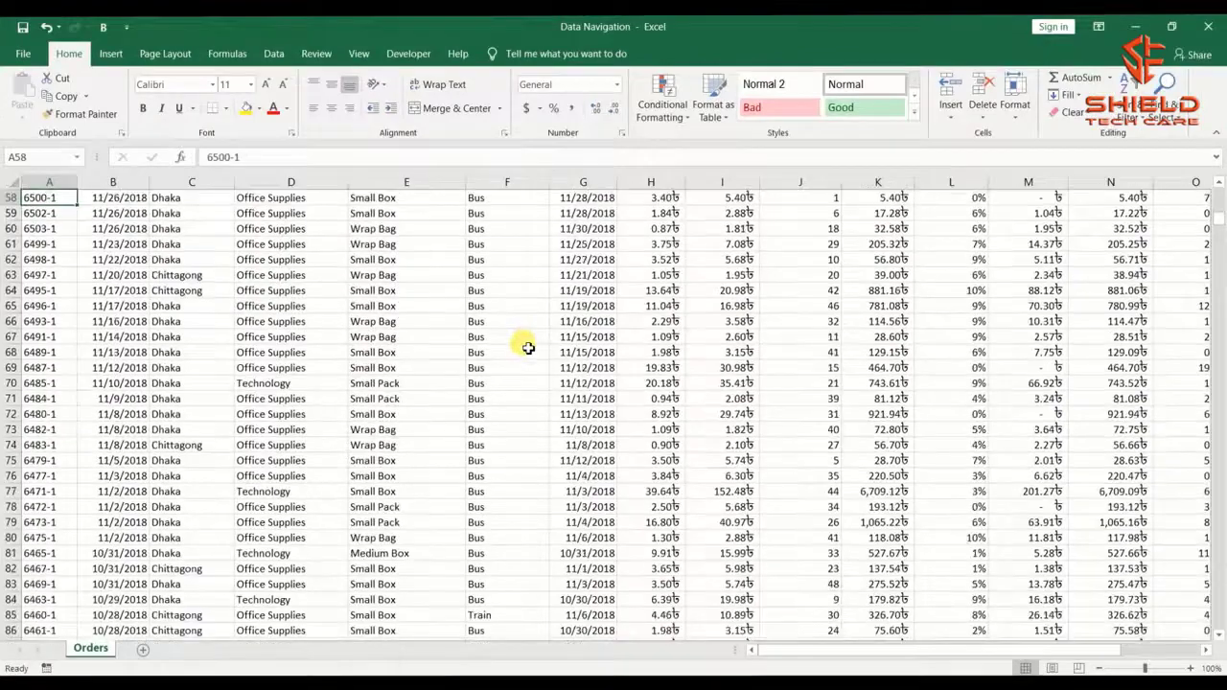
- Switch to the Data Navigation workbook and page down the Orders sheet from row 58 past row 174
key(Page_Down)
key(Page_Down)
key(Page_Down)
key(Page_Down)
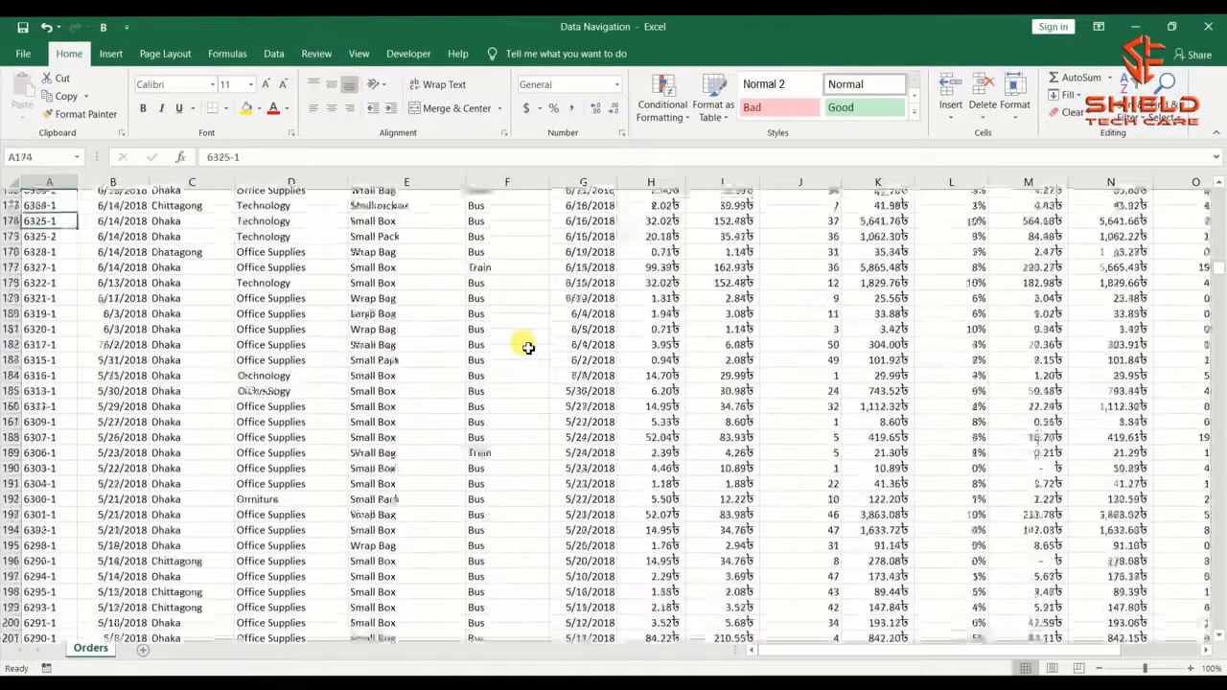
key(Page_Down)
key(Page_Down)
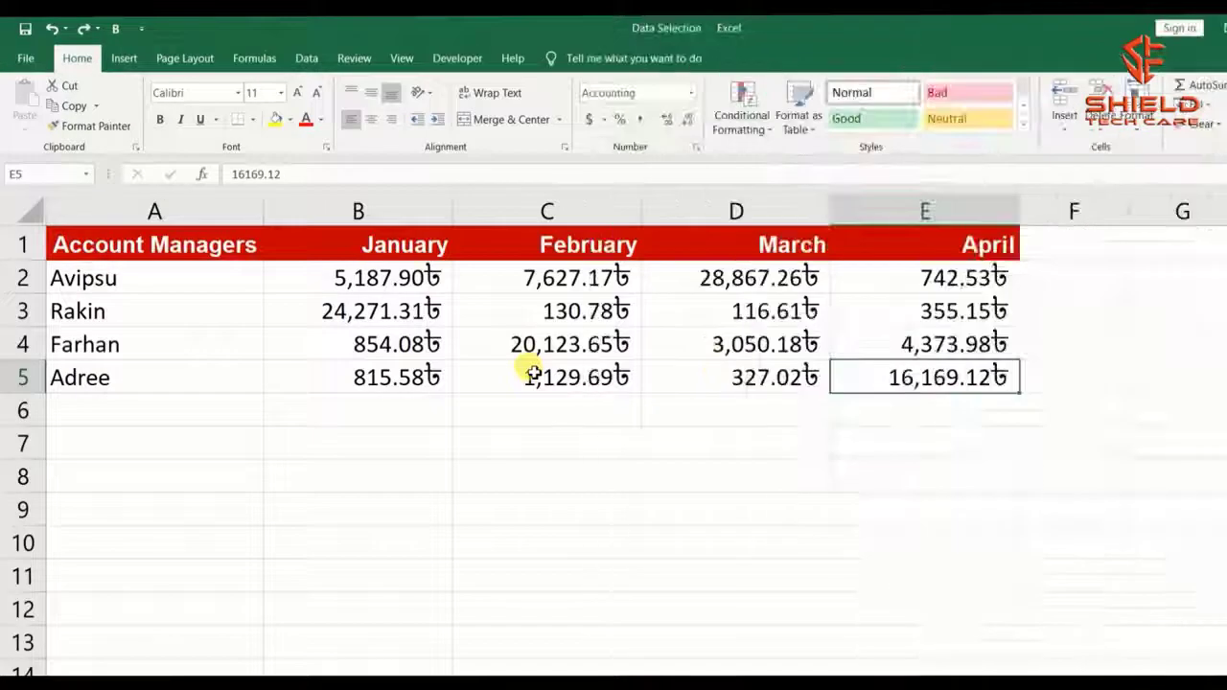
- In the Data Selection workbook, extend the selection from A1 to E5 in one go, and reduce it to E5
click(236, 245)
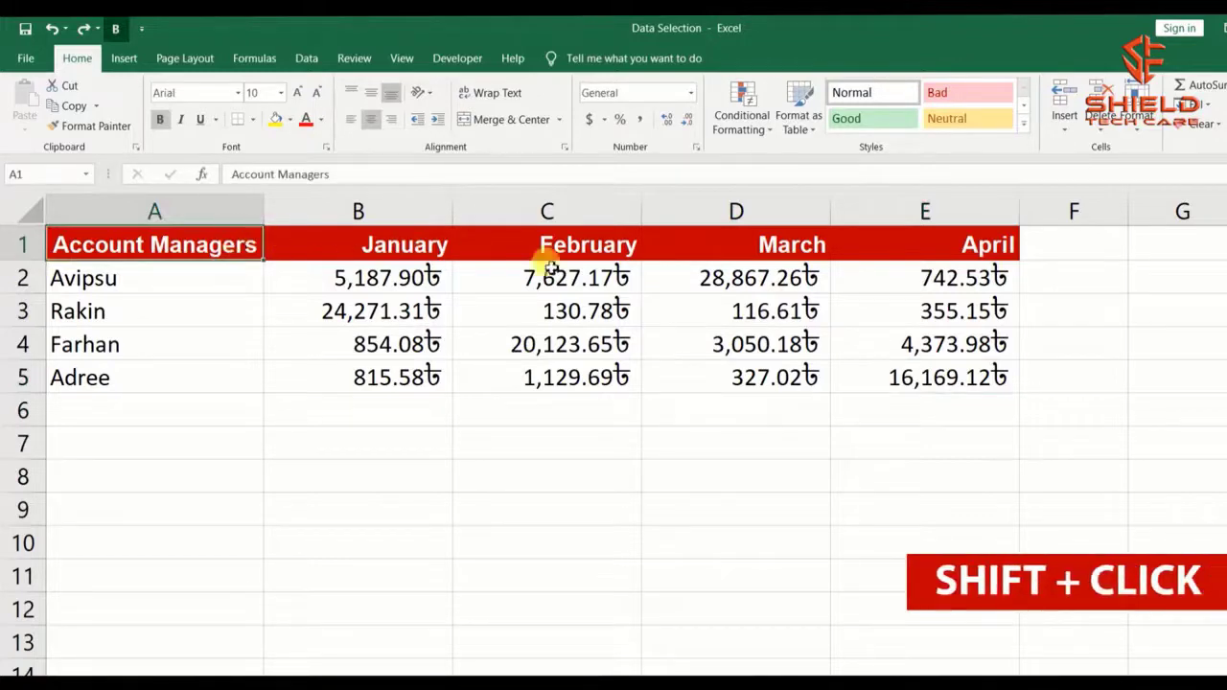
shift+click(920, 376)
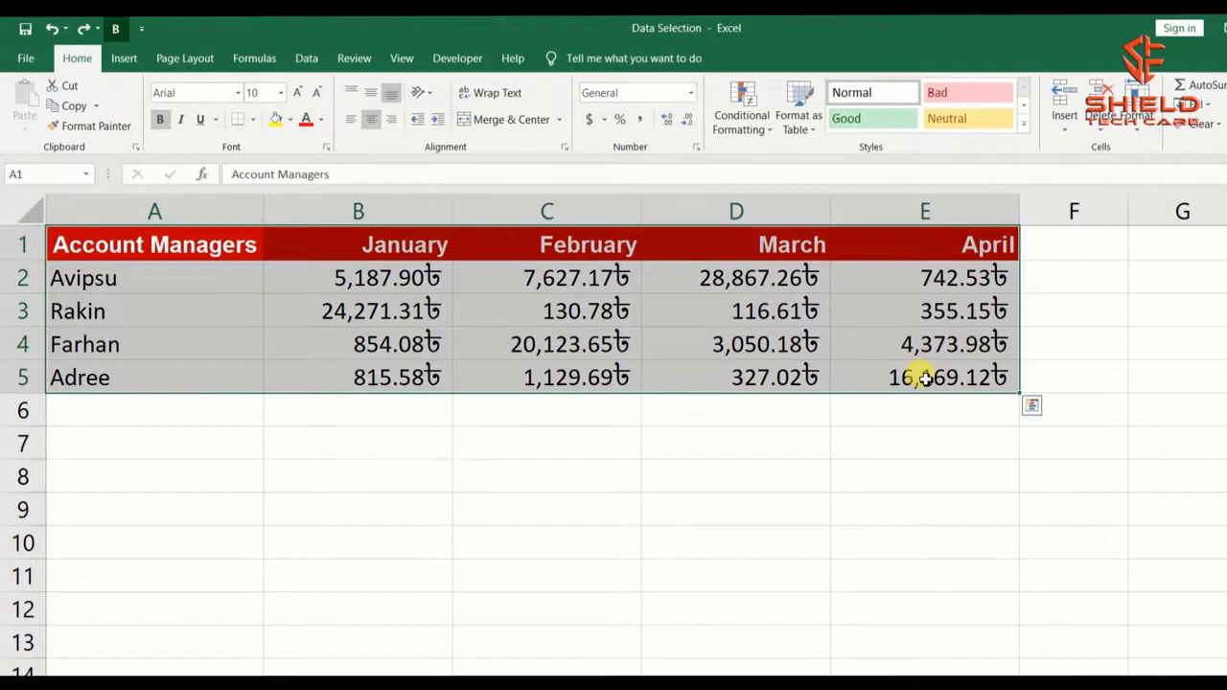
click(922, 378)
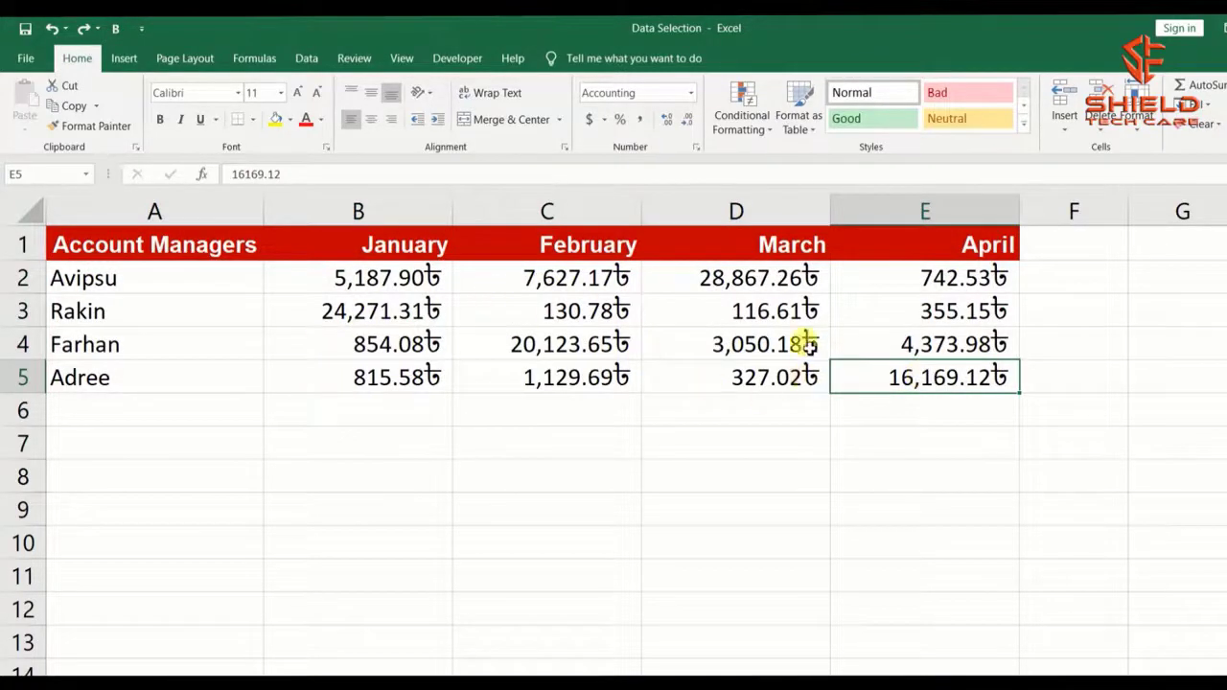
- Starting from cell C3, select the entire data region at once, and return to the single cell A2
click(579, 311)
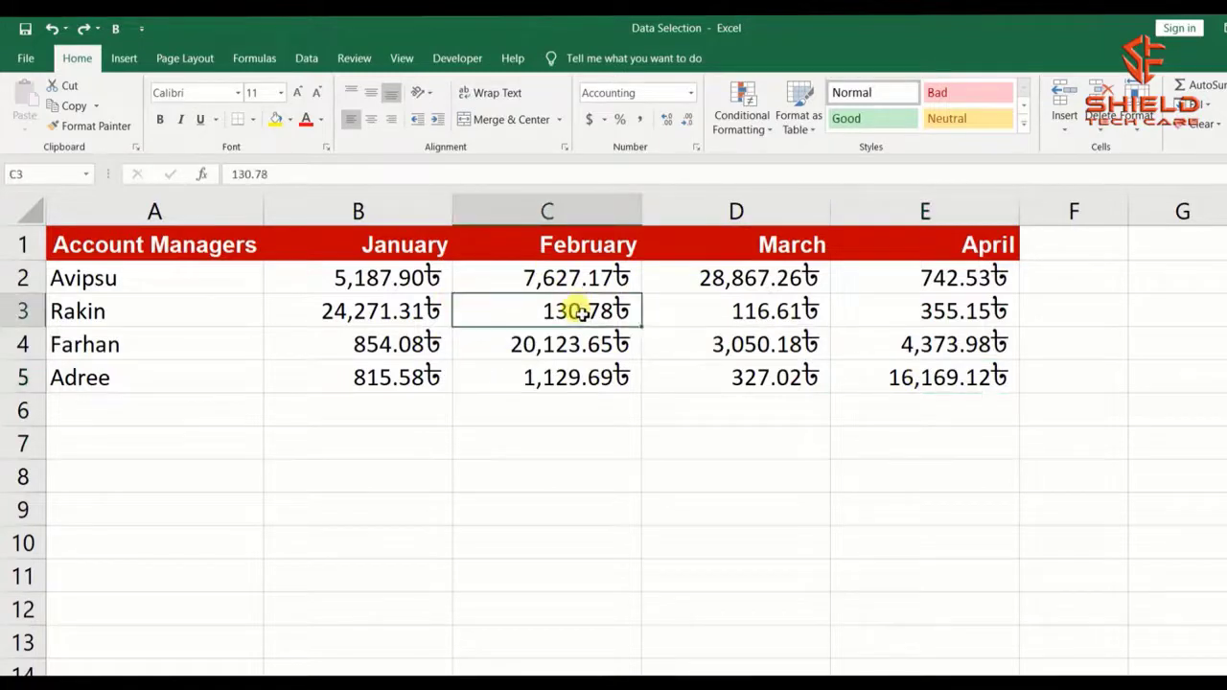
key(ctrl+a)
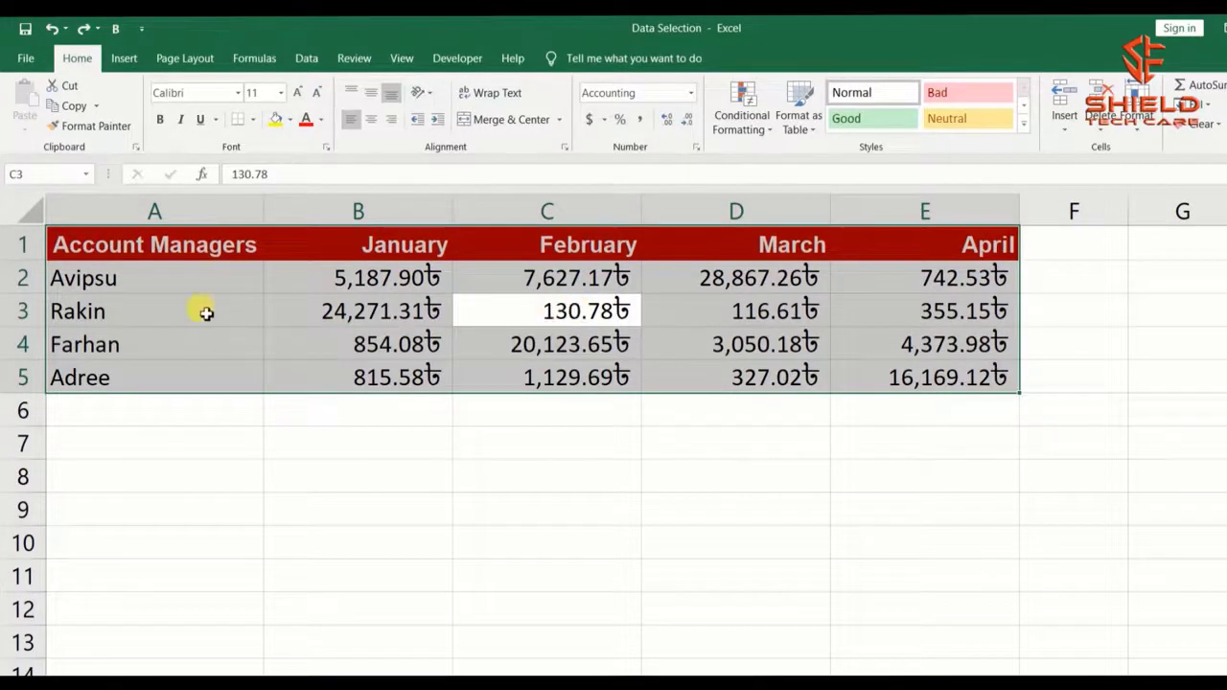
click(182, 280)
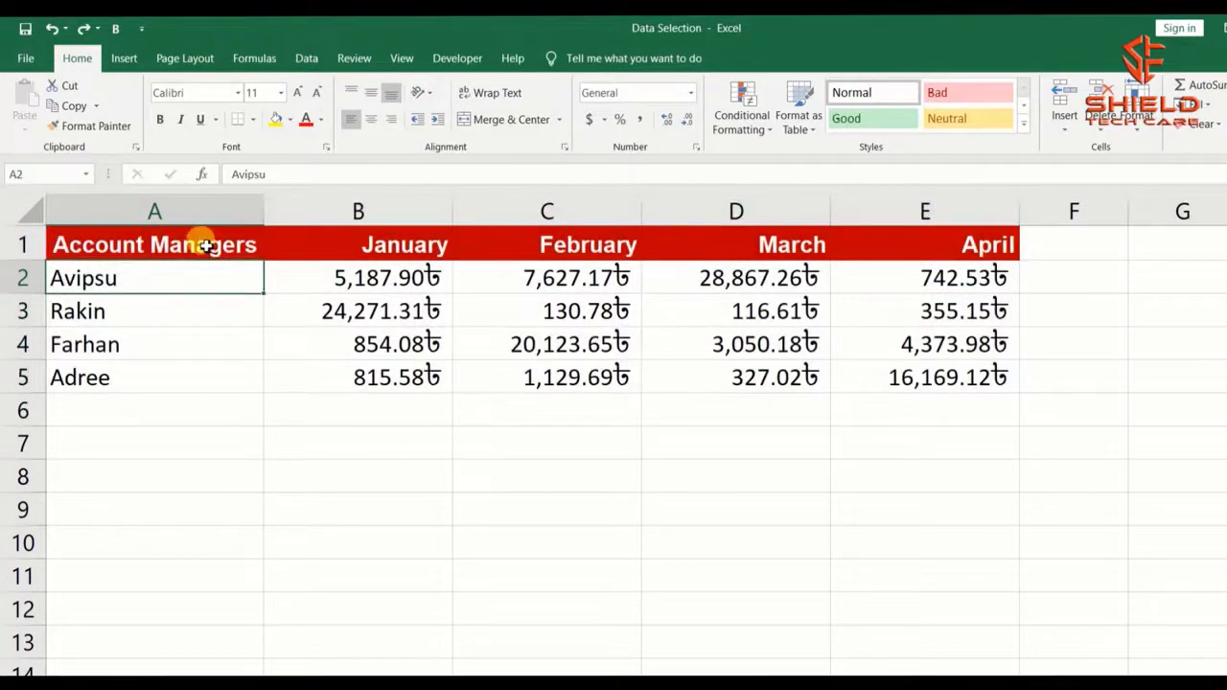
- Select the entire column A, followed by the entire column C, and return to cell A1
click(190, 211)
click(559, 212)
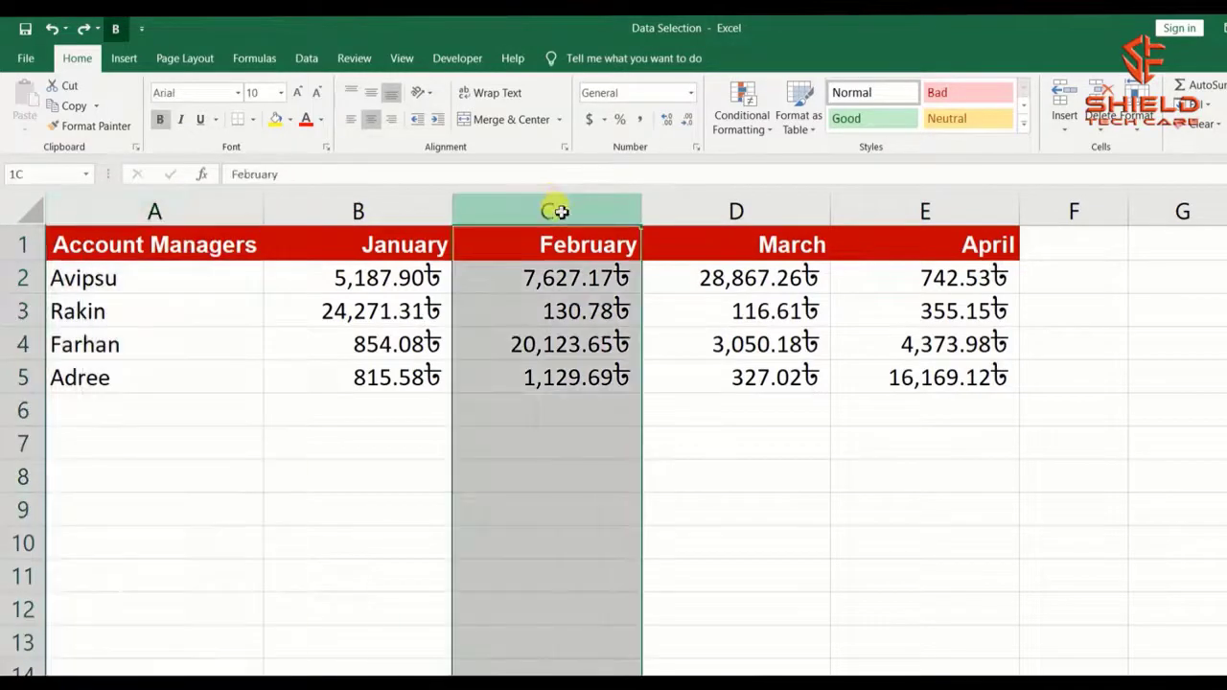
click(200, 243)
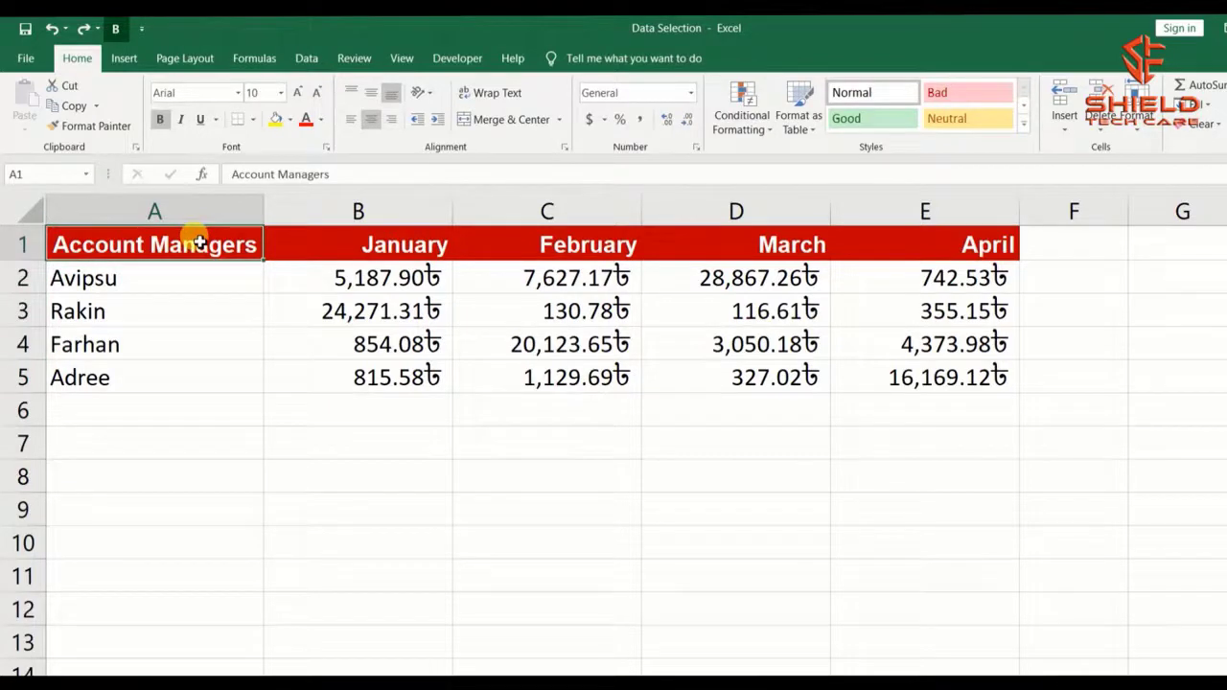
- Select the non-adjacent ranges A1:A5 and C1:C5 together, and reduce the selection to cell A1
drag(199, 242, 192, 384)
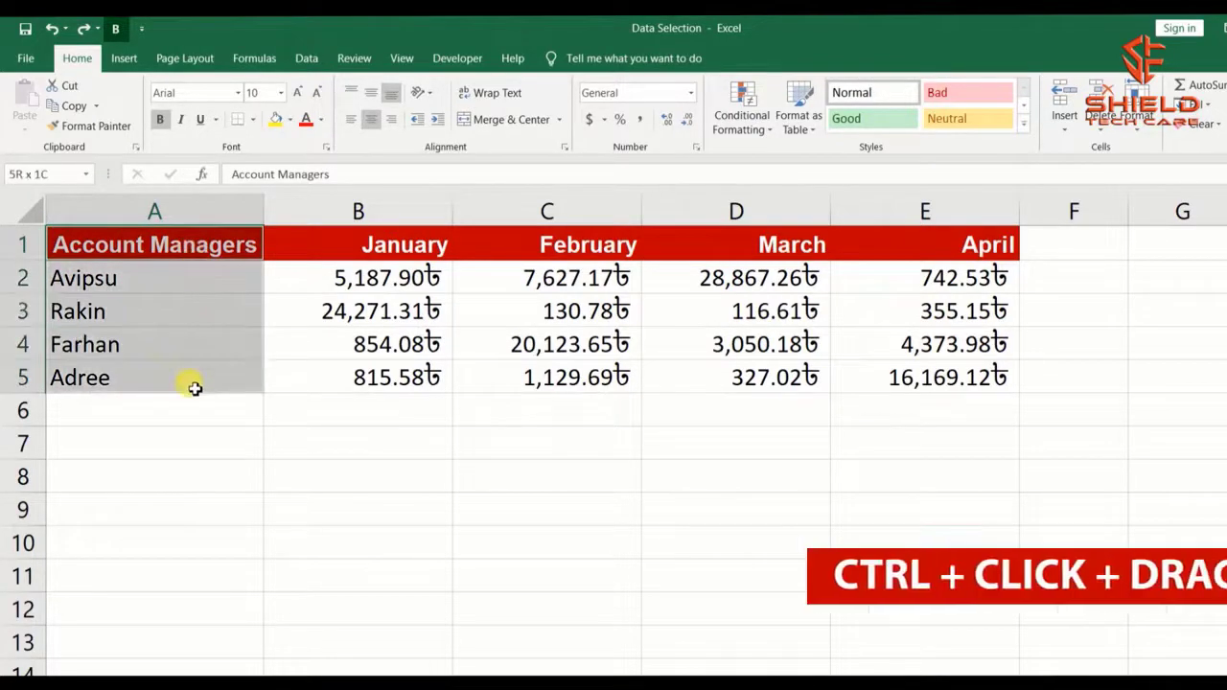
drag(552, 243, 556, 379)
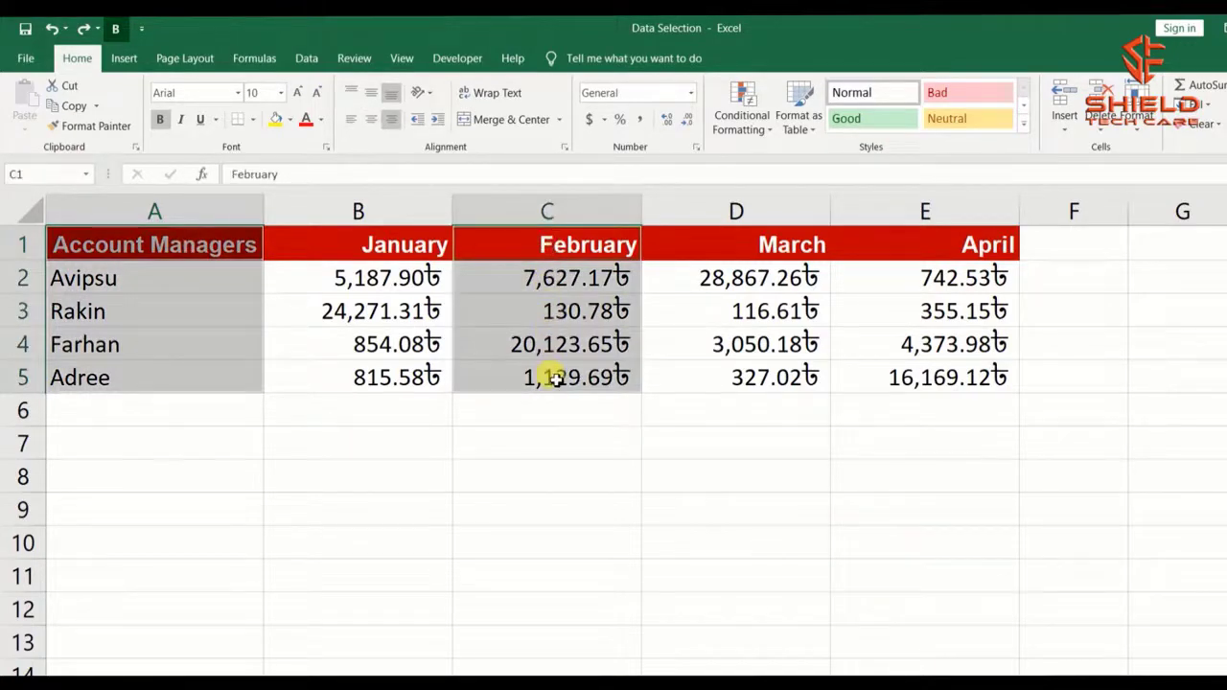
click(213, 244)
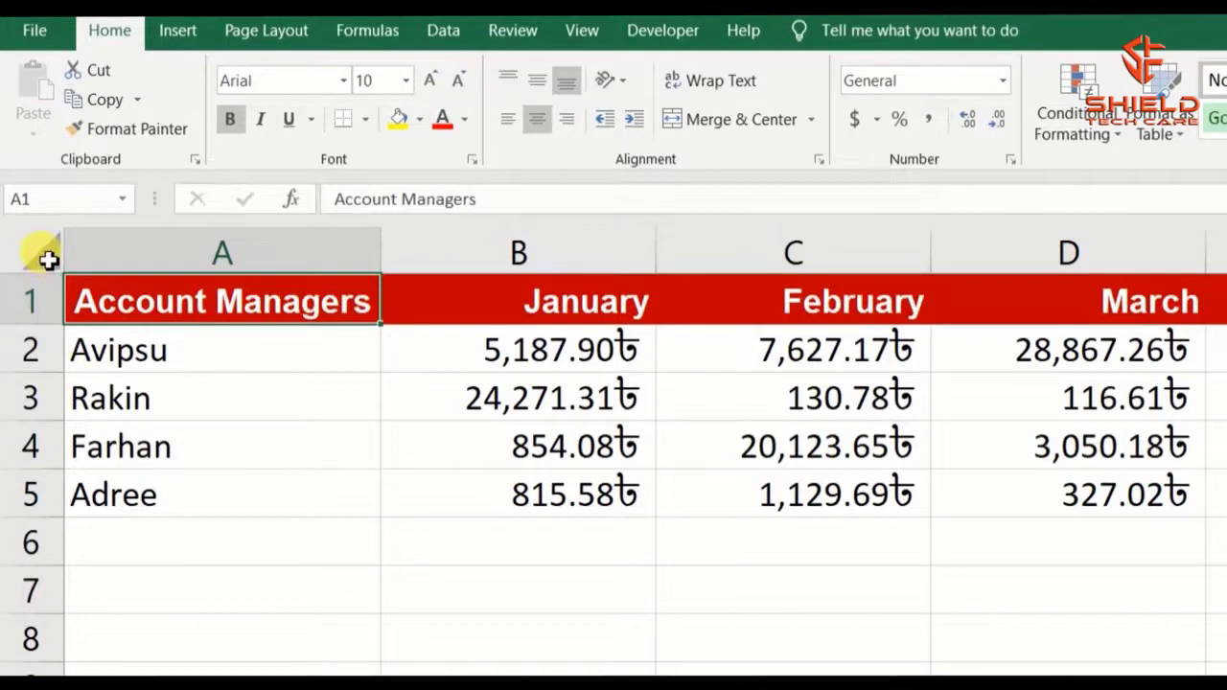
- Select the entire Sales Summary worksheet at once and zoom out to view more of the selected cells
click(46, 255)
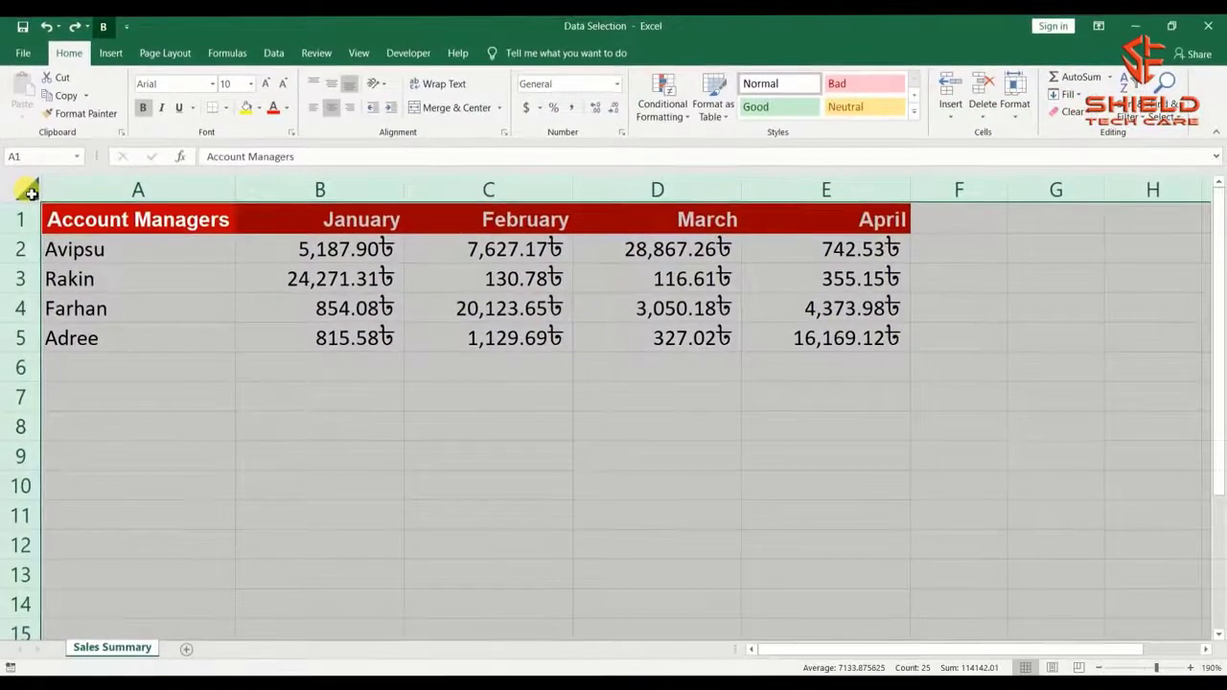
click(1103, 667)
click(1103, 667)
click(1104, 667)
click(1103, 667)
click(1104, 667)
click(1104, 667)
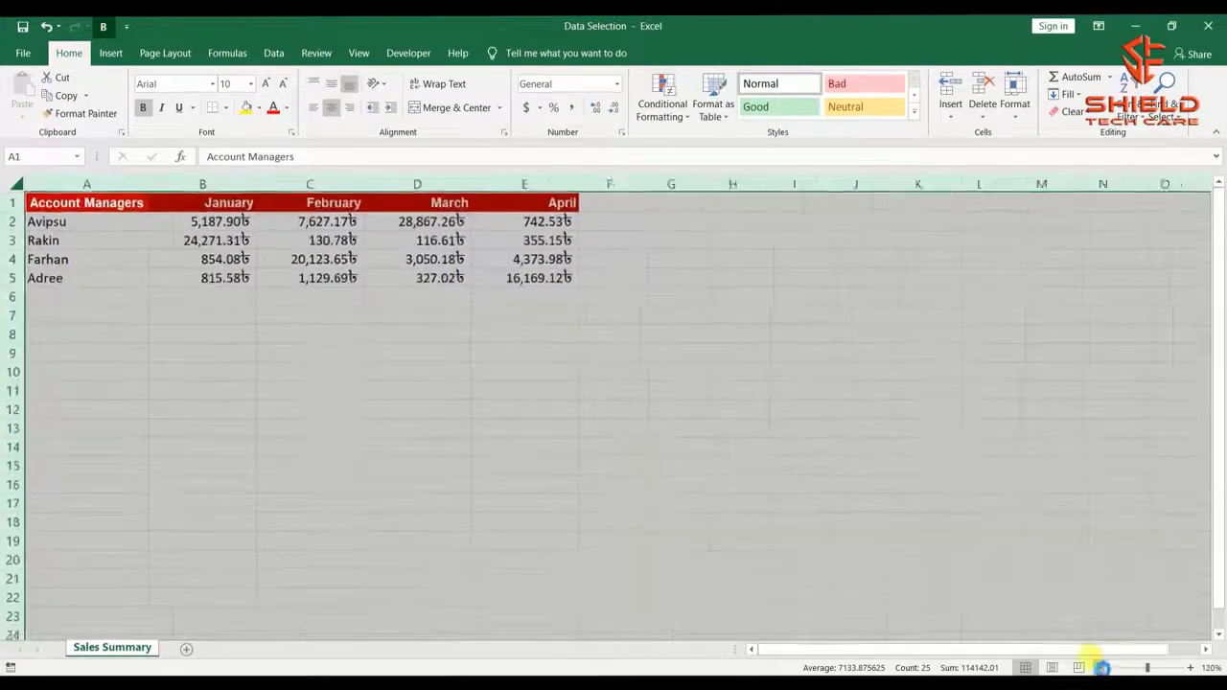
click(1103, 667)
click(1104, 667)
click(1103, 667)
click(1103, 668)
click(1104, 667)
click(1103, 667)
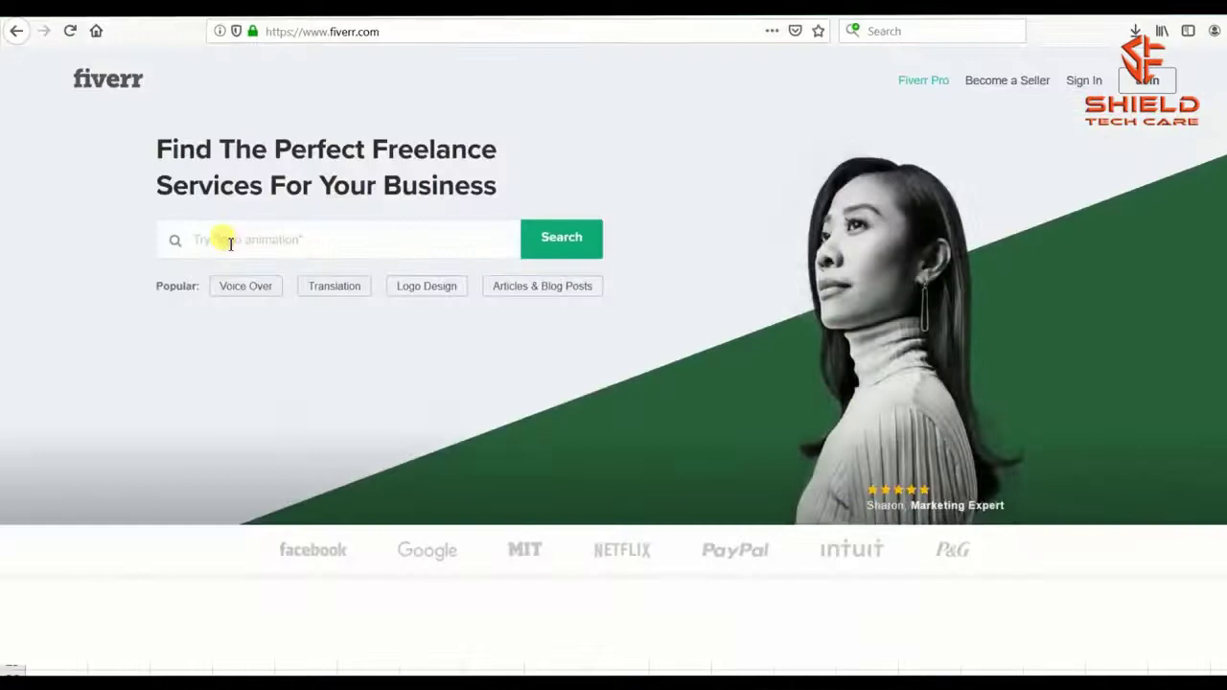
- Switch to Fiverr in the browser, search for "data entry jobs" and browse the listed services
click(230, 241)
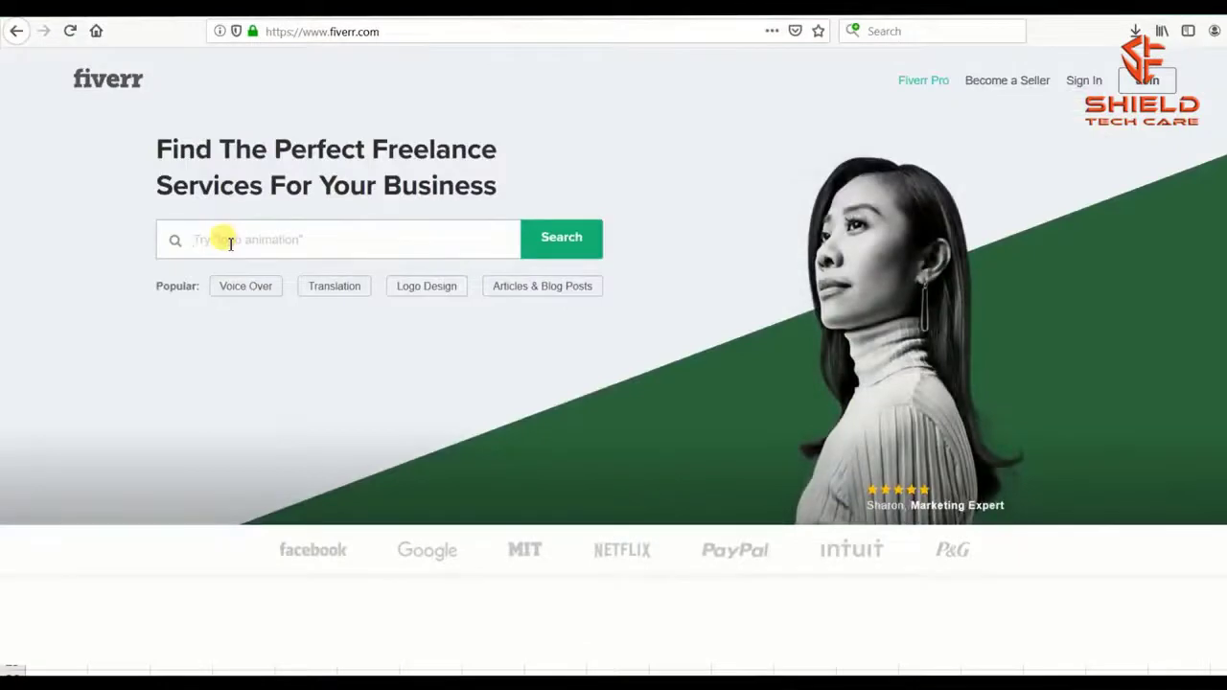
text(Data Entry)
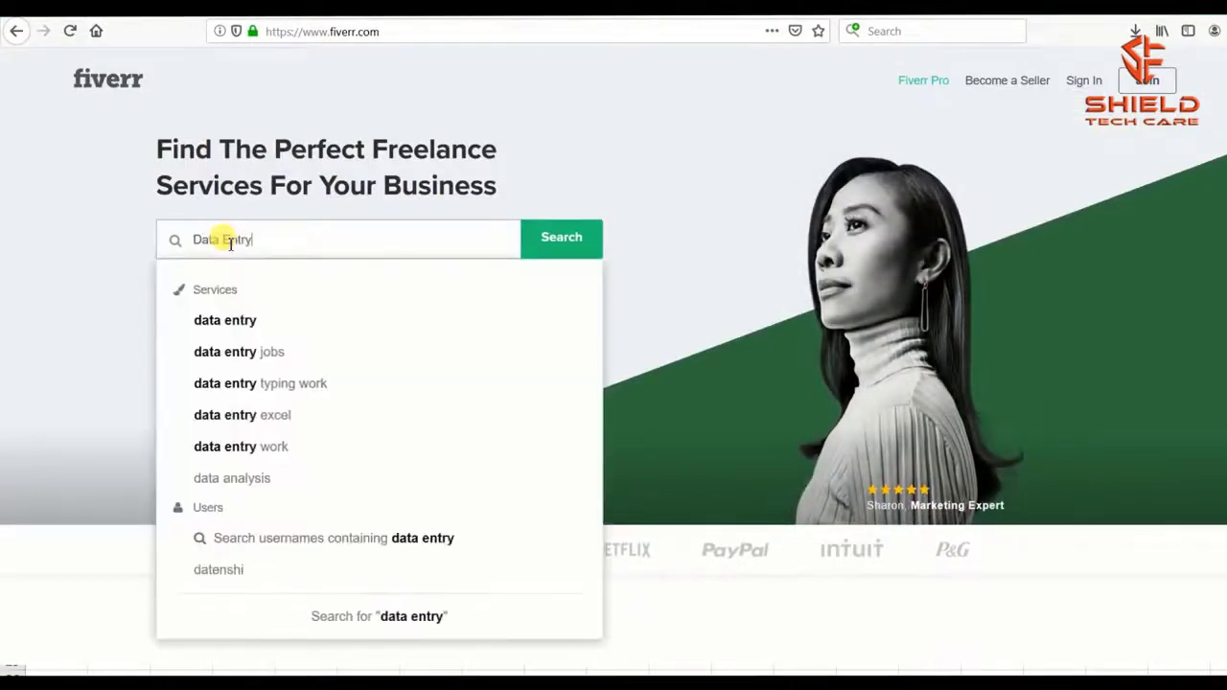
click(309, 352)
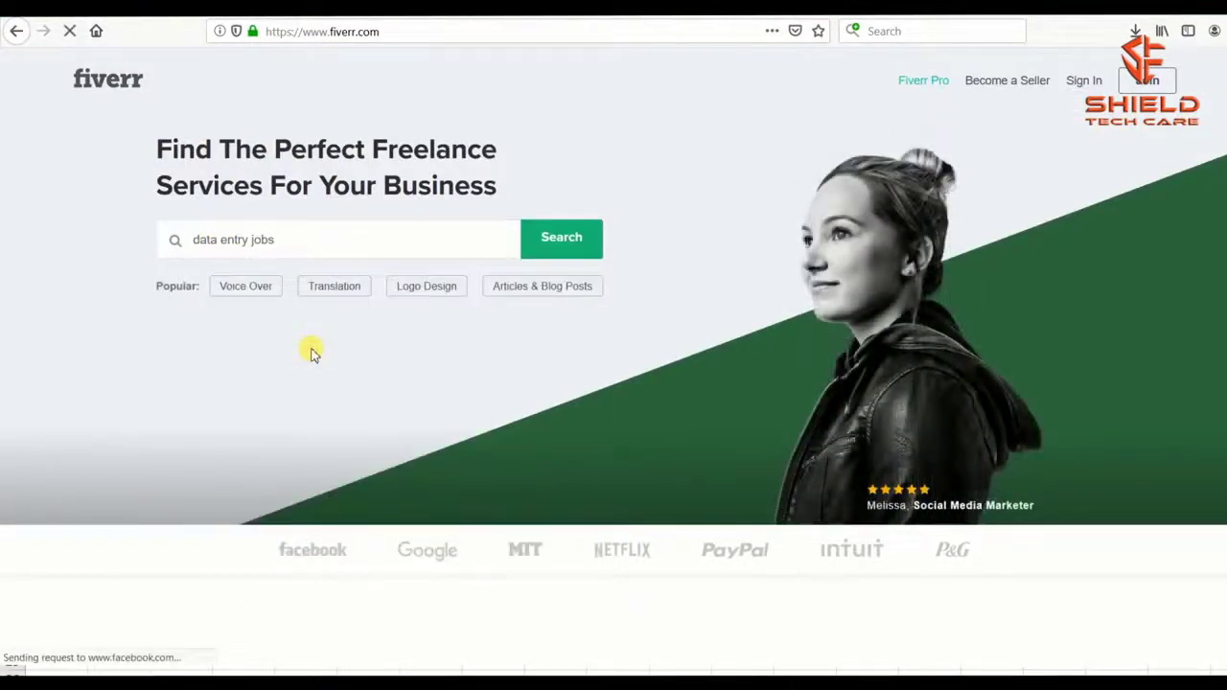
scroll(521, 328, down, 5)
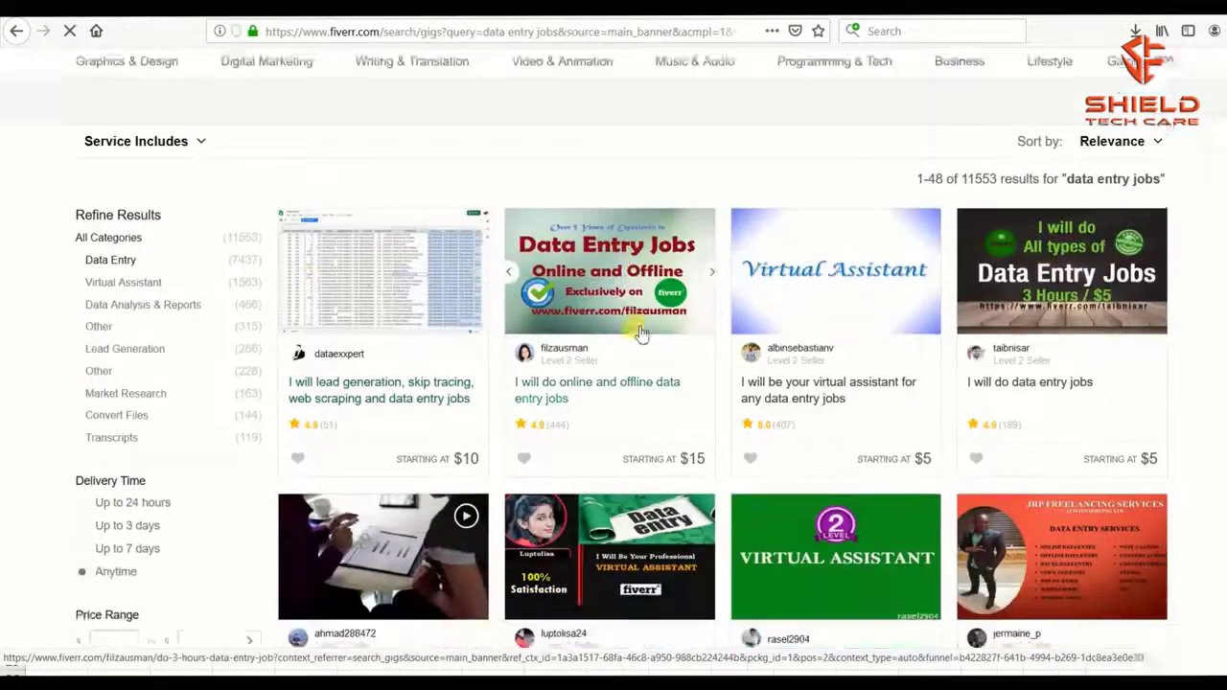
scroll(640, 330, down, 3)
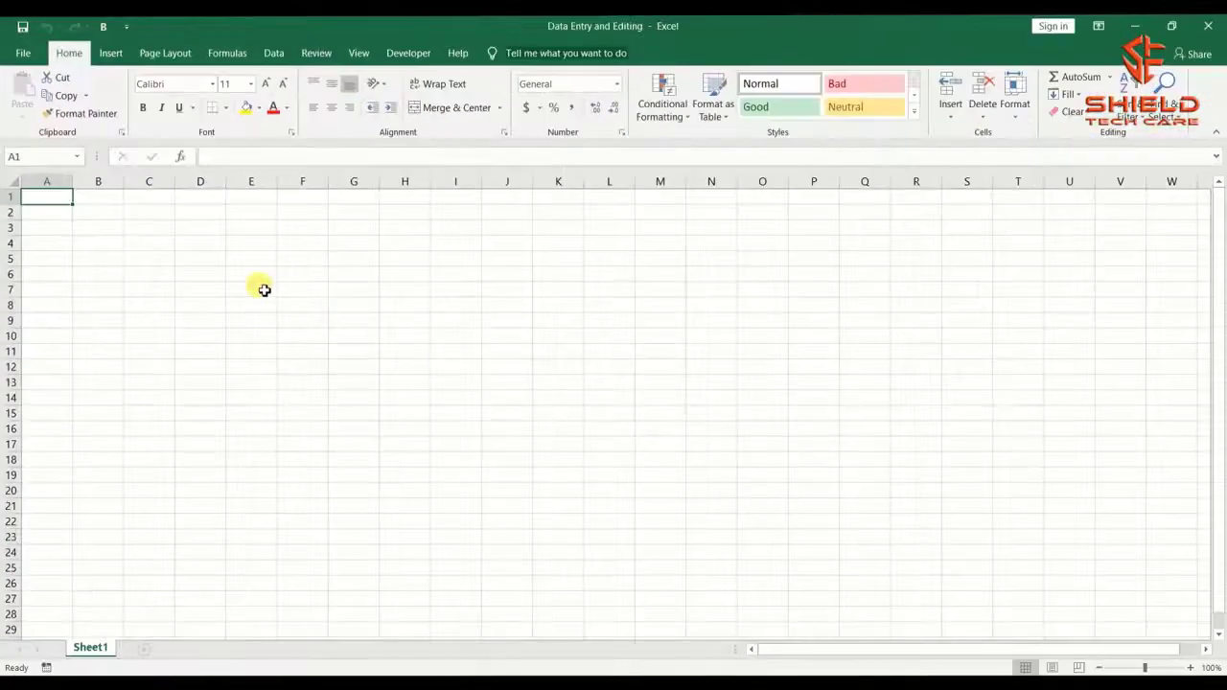
- Create a new blank workbook from the Data Entry and Editing workbook, and set the sheet zoom to 200%
click(23, 53)
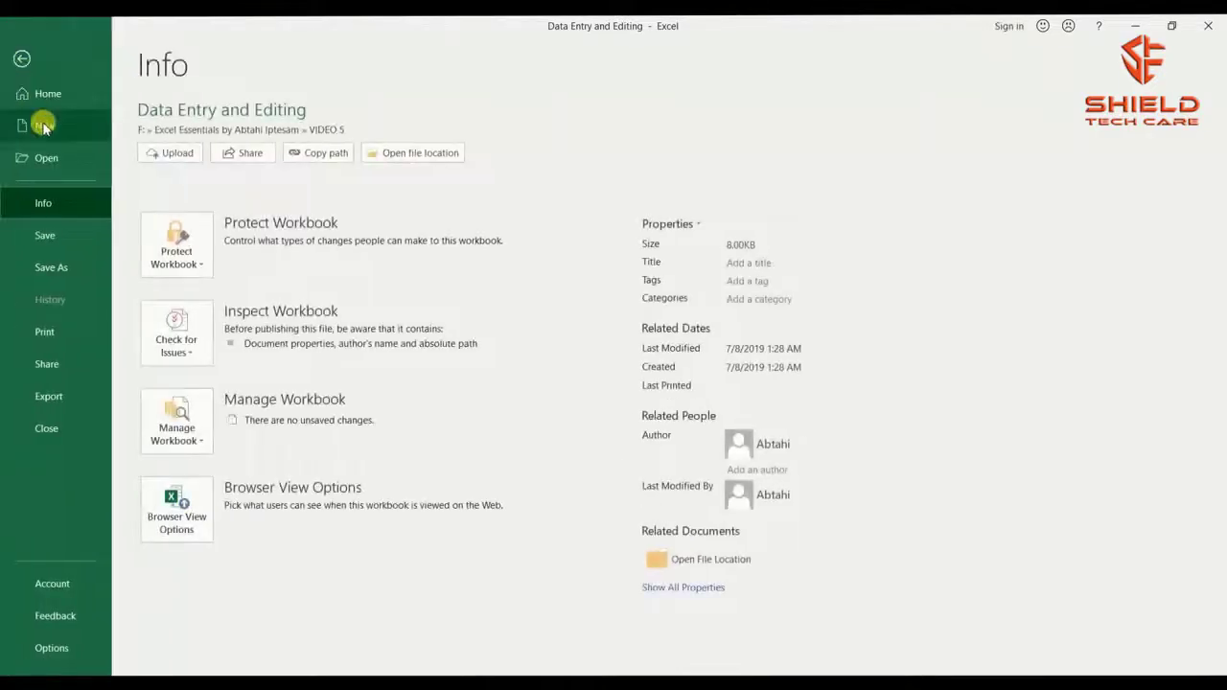
click(225, 252)
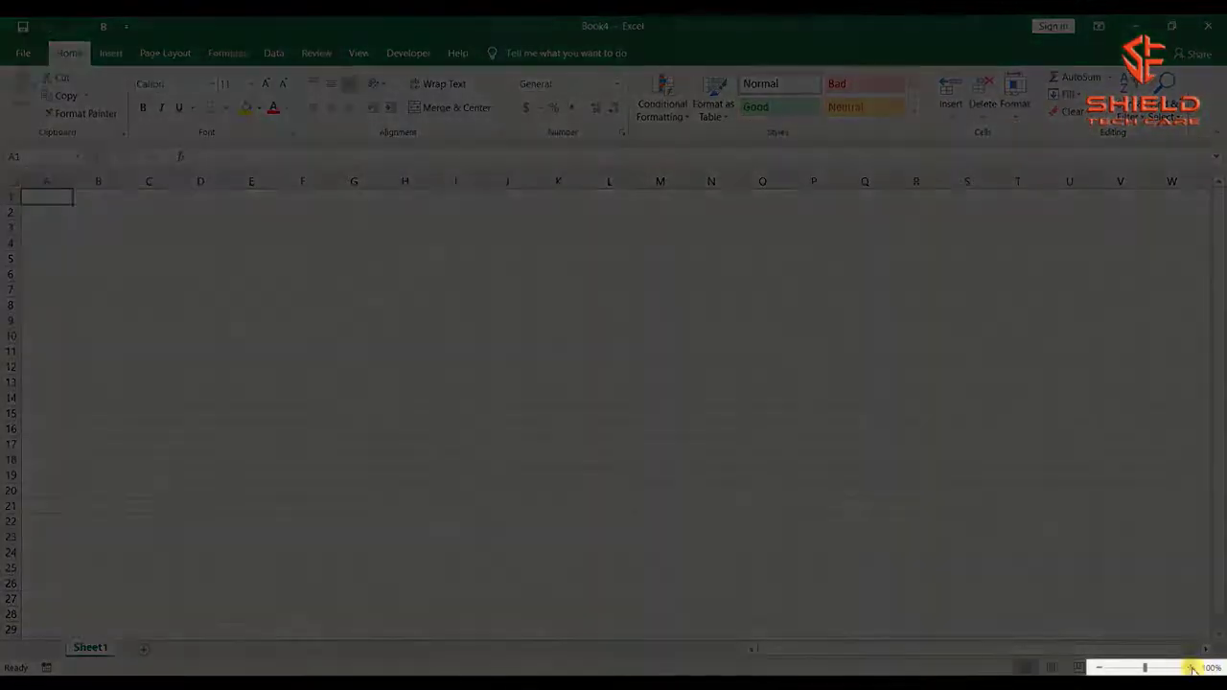
click(1189, 667)
click(1190, 667)
click(1189, 667)
click(1189, 667)
click(1189, 667)
click(1189, 667)
click(1190, 667)
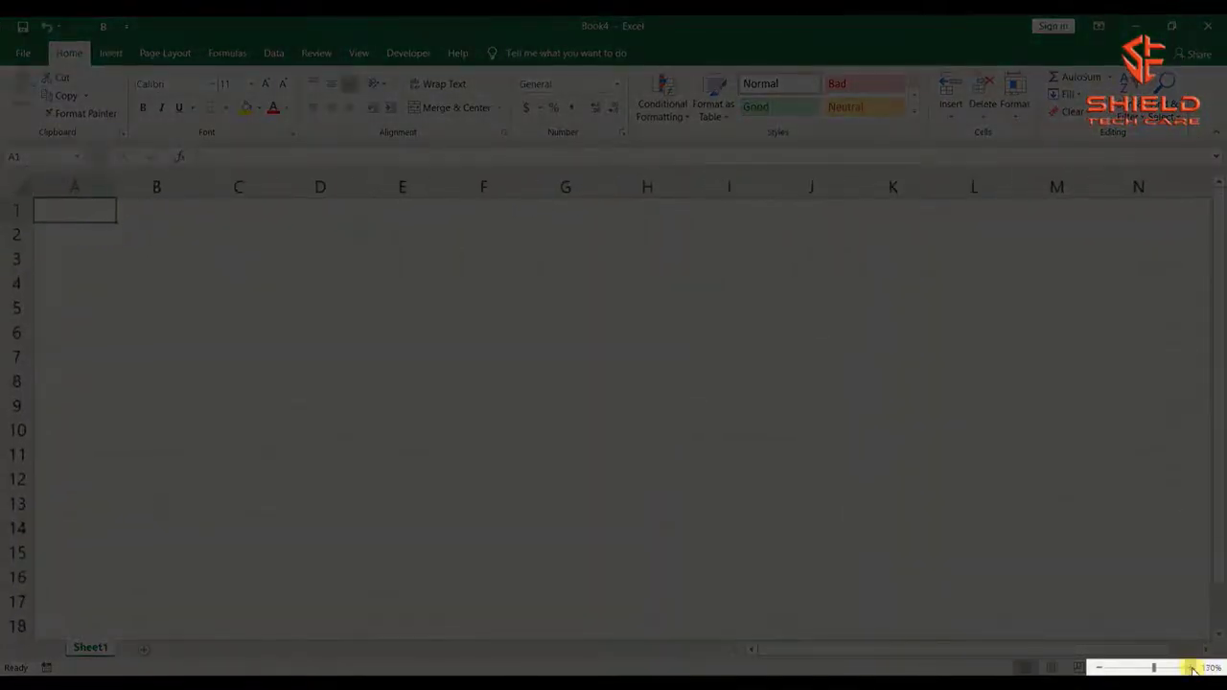
click(1191, 667)
click(1190, 667)
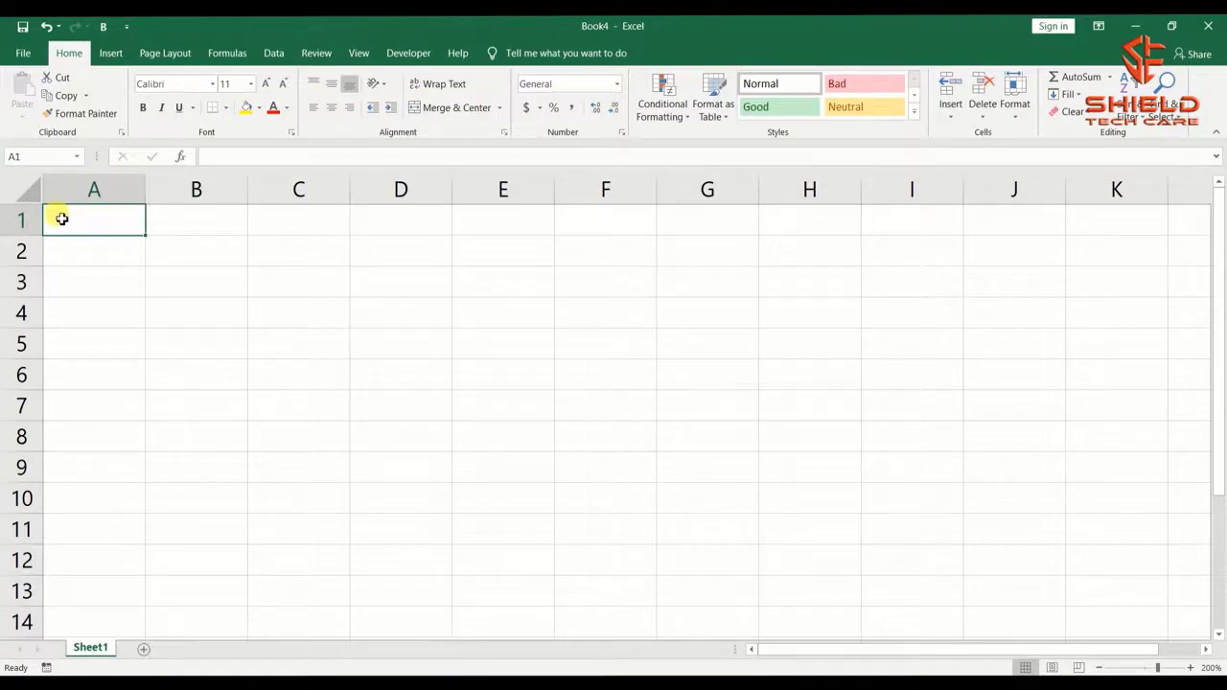
- Widen column A to about twice its width and enter the title "Expense List" in cell A1
drag(144, 188, 238, 192)
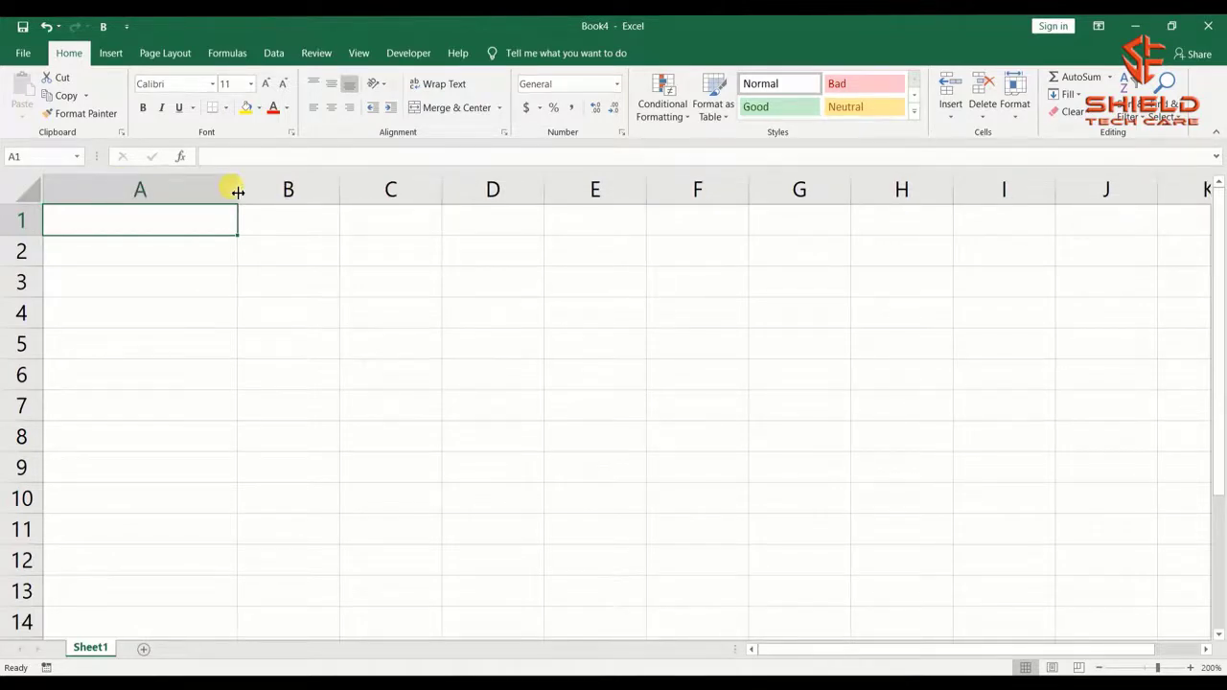
text(Expens)
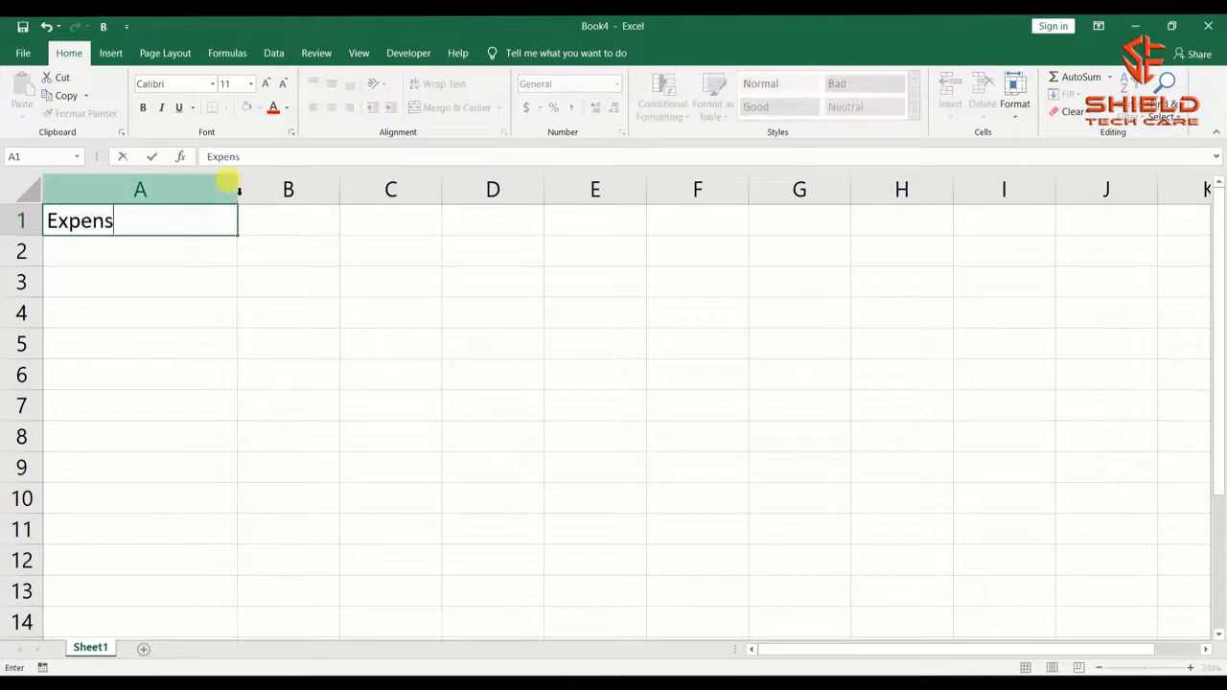
text(e List)
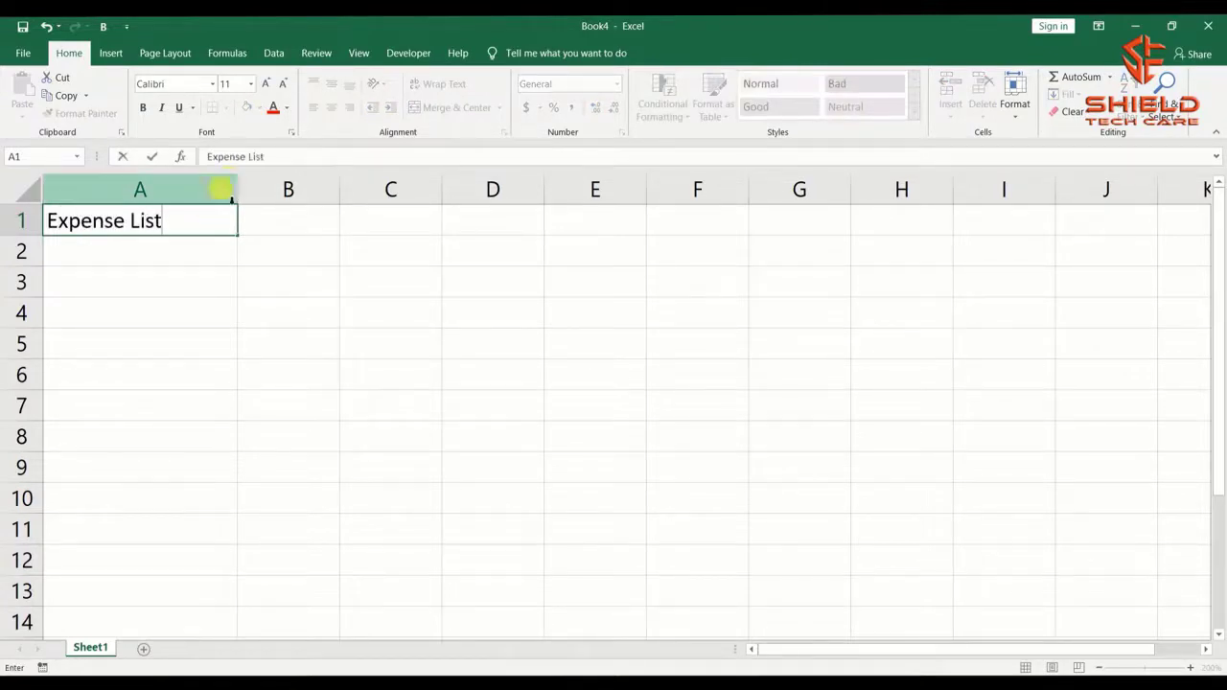
click(182, 255)
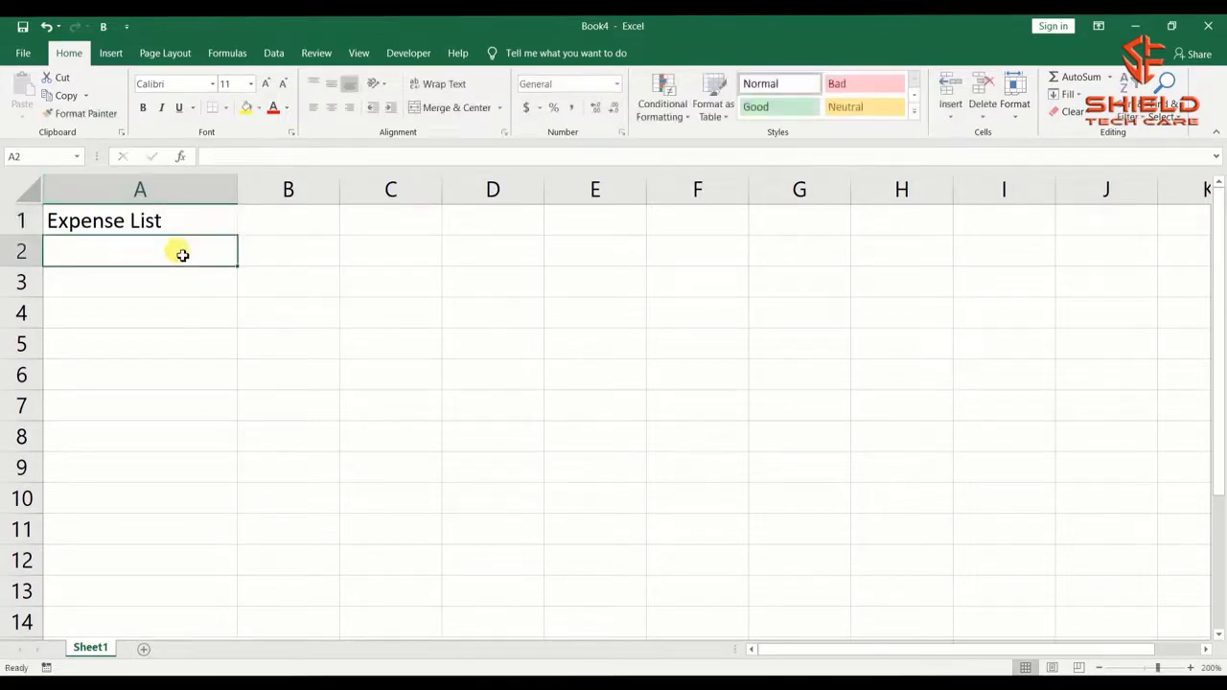
- Select cells A3, A4, B3 and C3 one after another, and return to cell A1
click(180, 278)
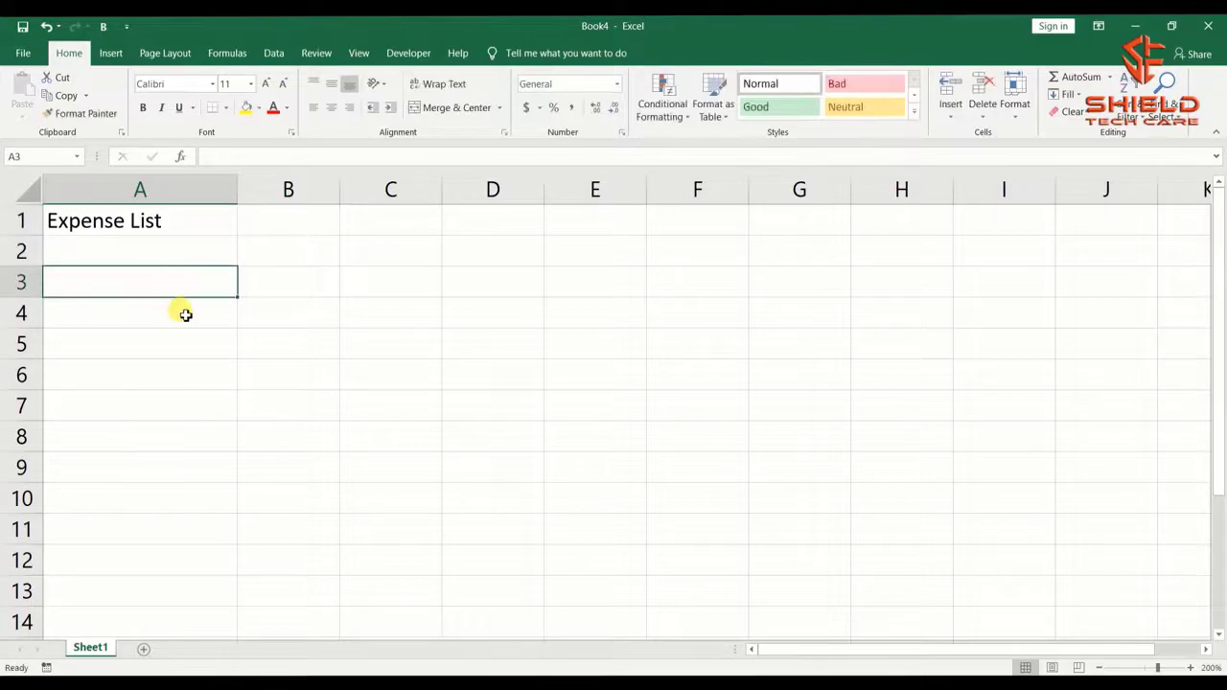
click(185, 315)
click(283, 290)
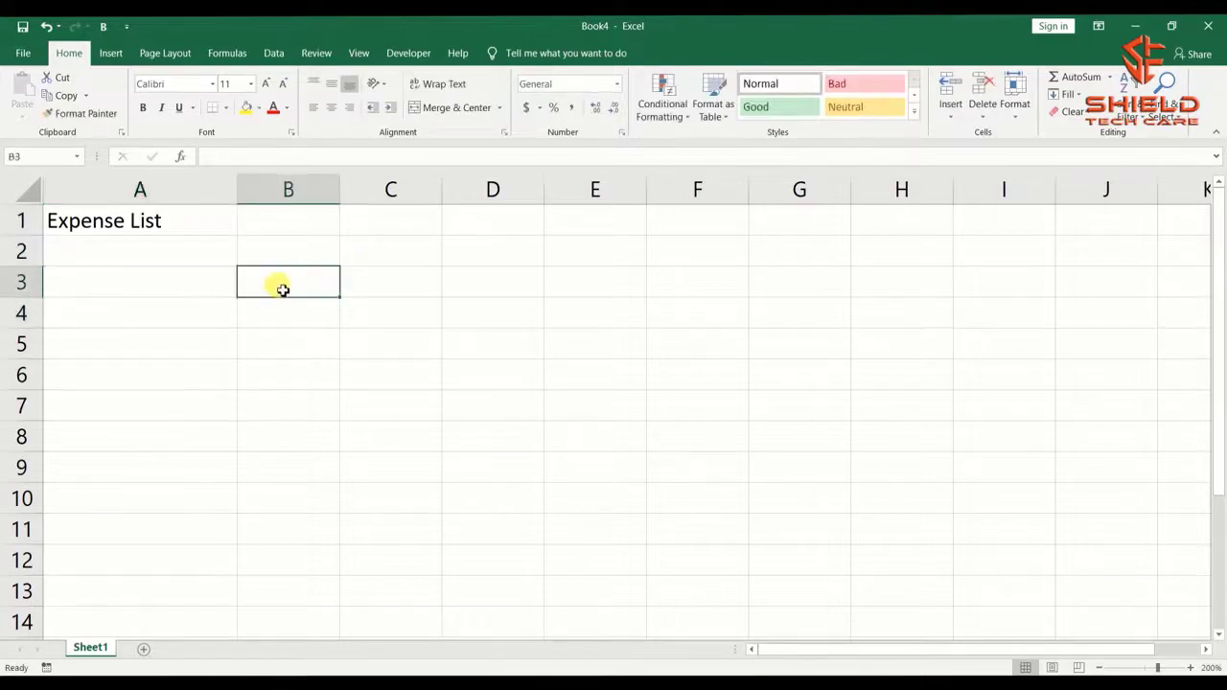
click(381, 282)
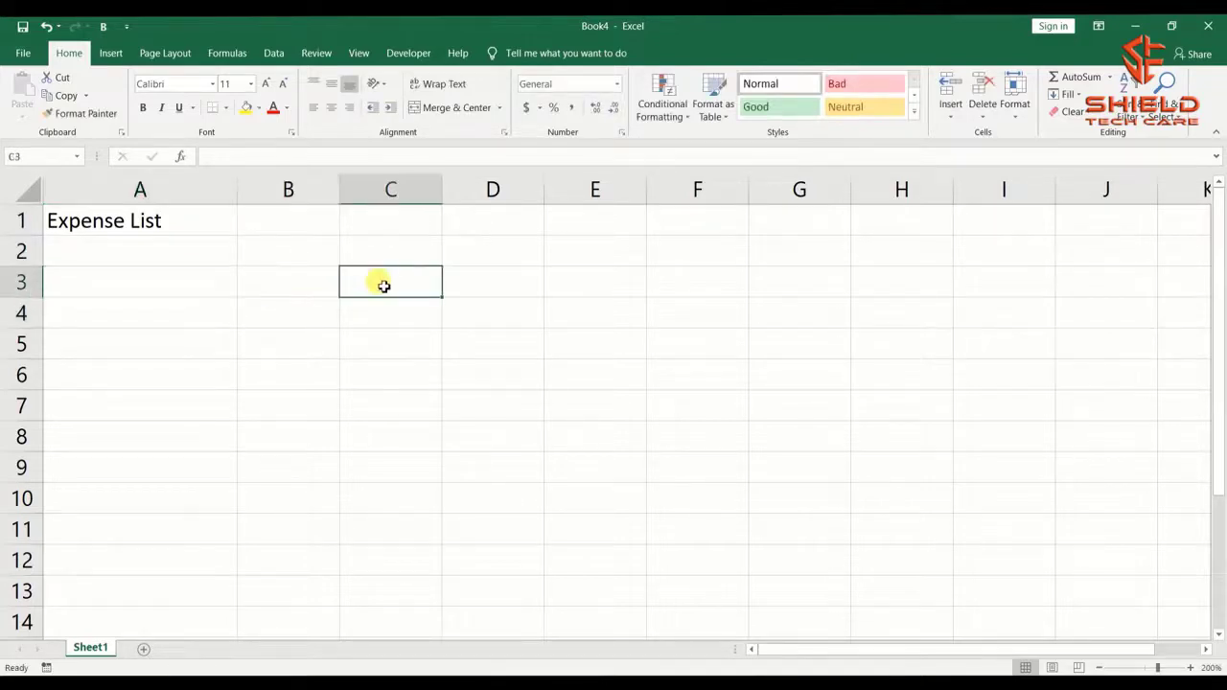
click(194, 222)
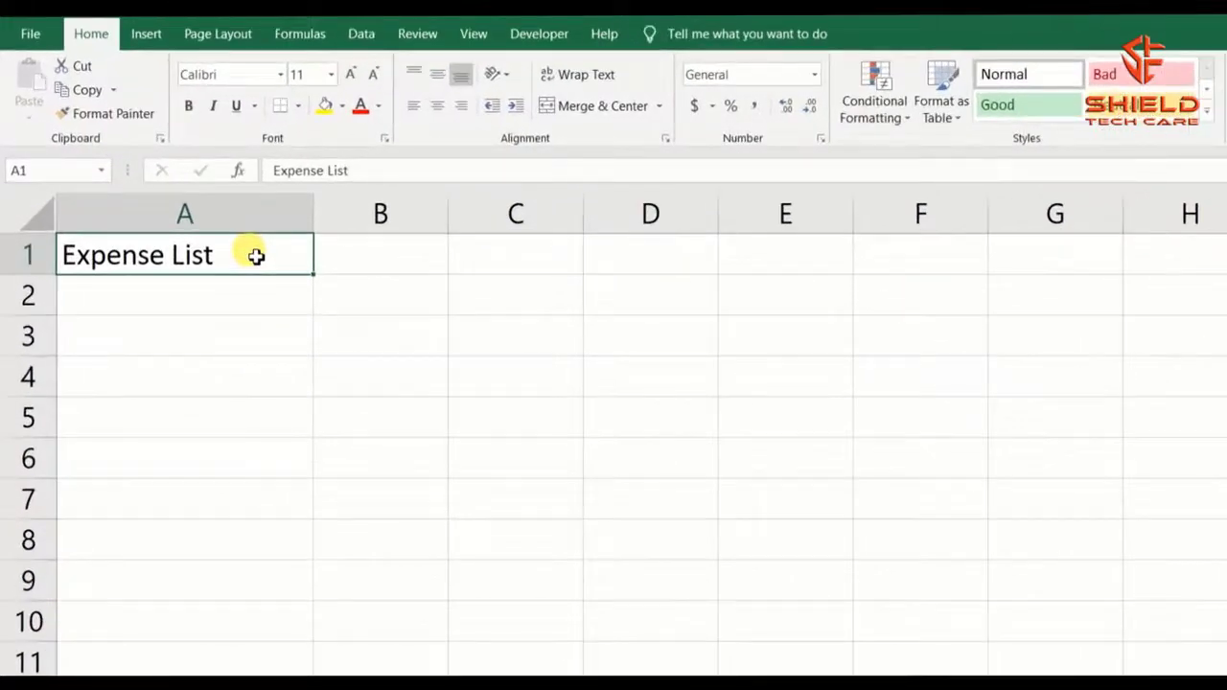
- Move cell by cell along row 1 from A1 to D1, and jump back to A2 at the start of the next row
key(Tab)
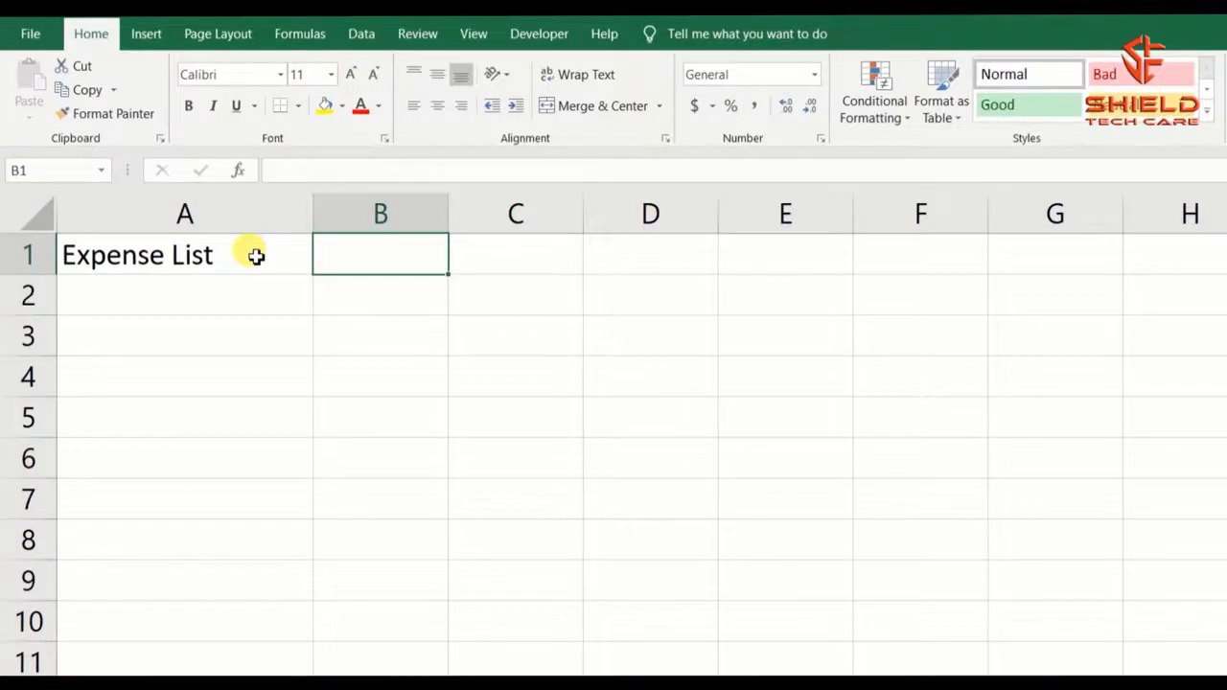
key(Tab)
key(Tab)
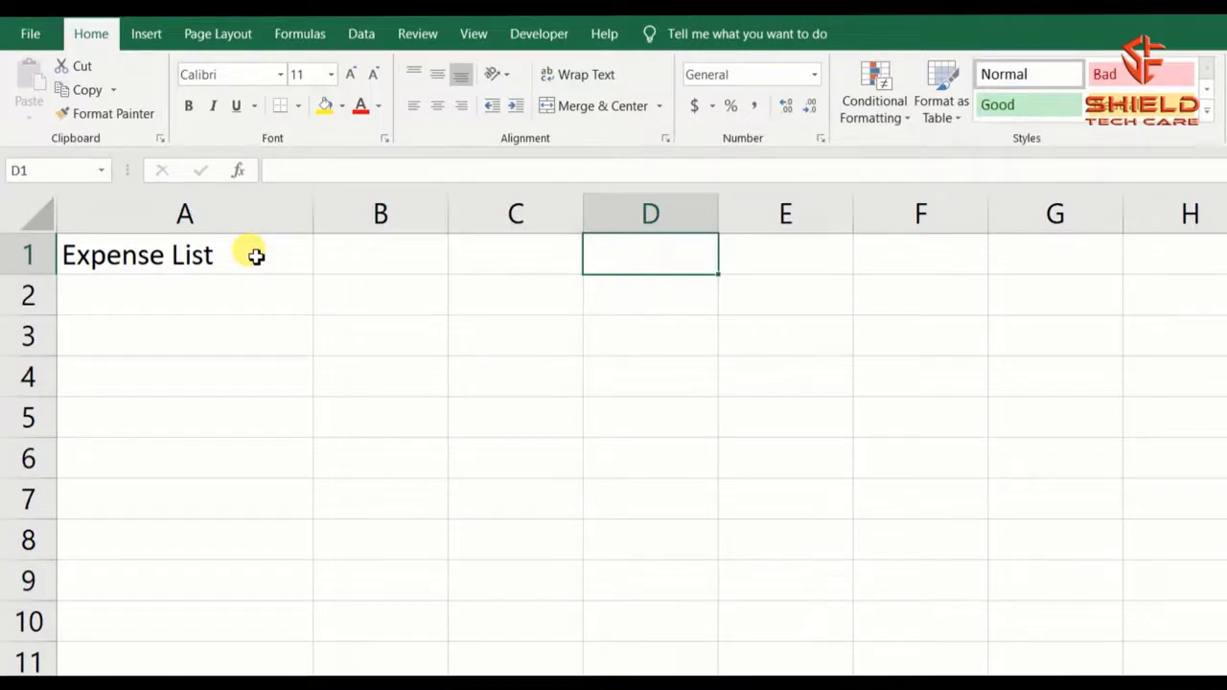
key(Return)
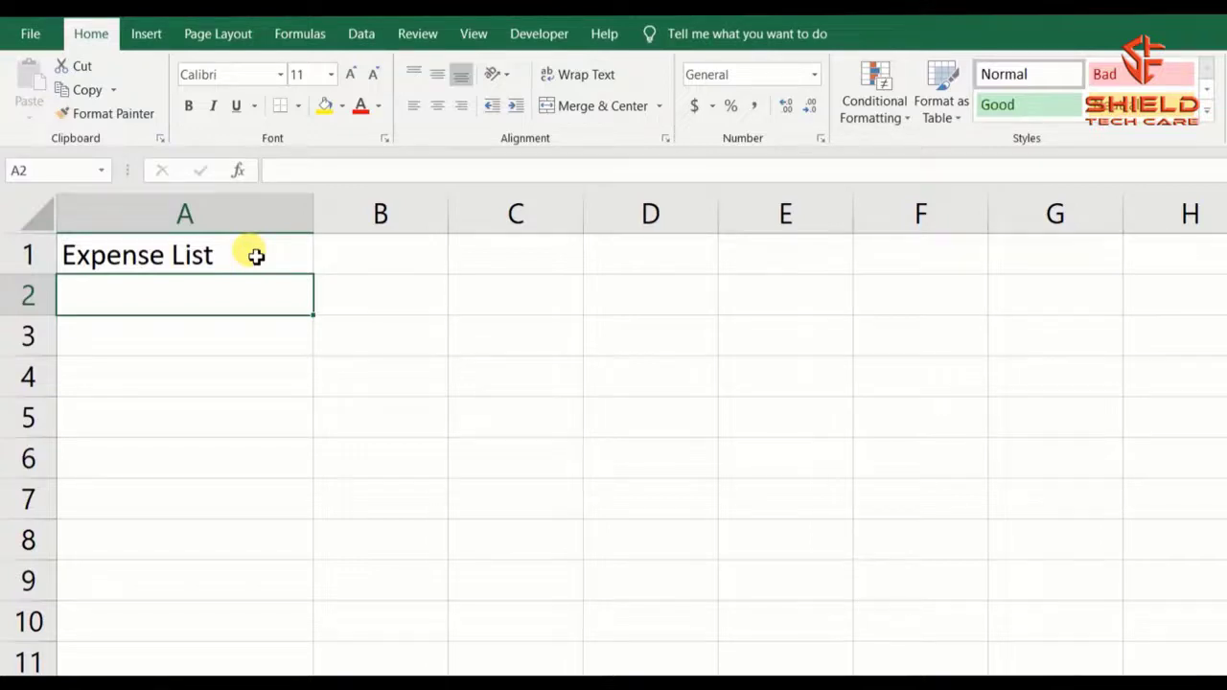
- Move cell by cell from column A to C in each of rows 2 to 5, returning to column A of the following row each time
key(Tab)
key(Tab)
key(Return)
key(Tab)
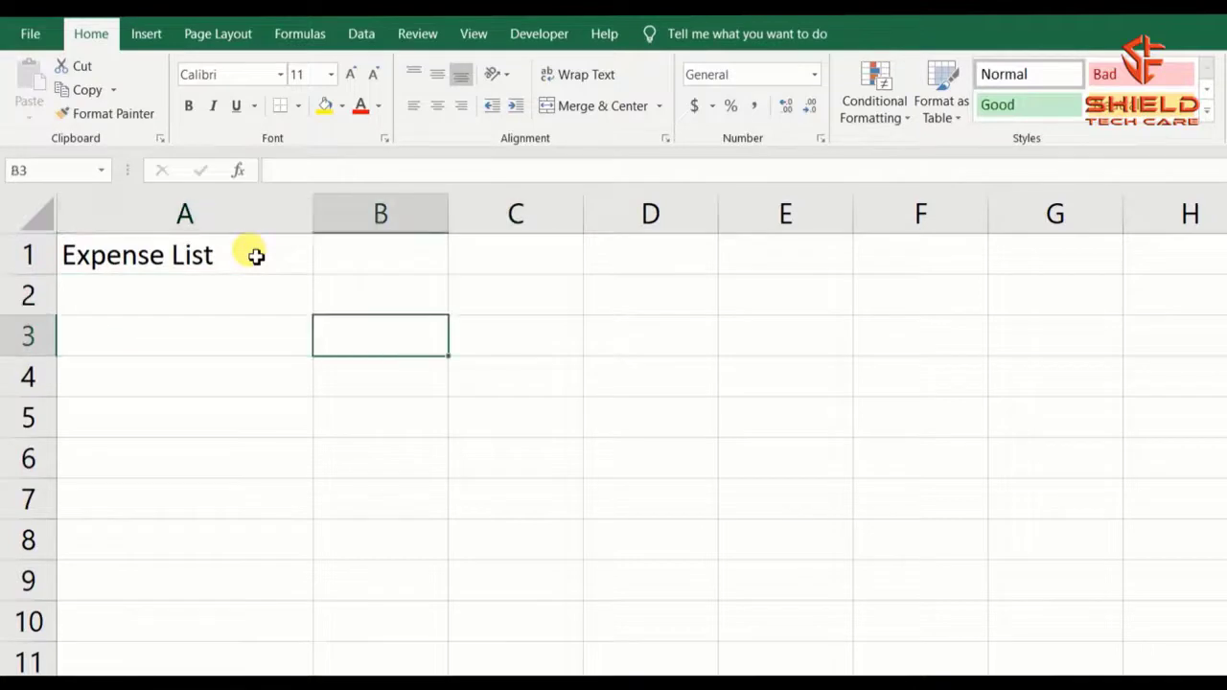
key(Tab)
key(Return)
key(Tab)
key(Tab)
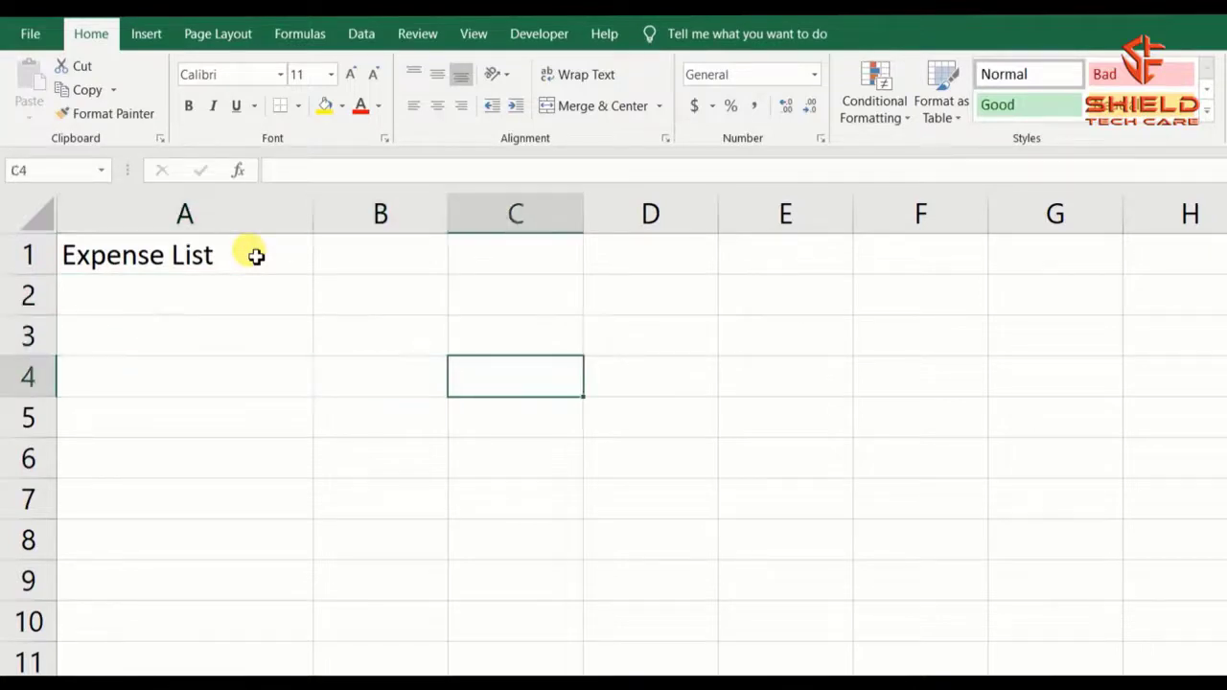
key(Return)
key(Tab)
key(Tab)
key(Return)
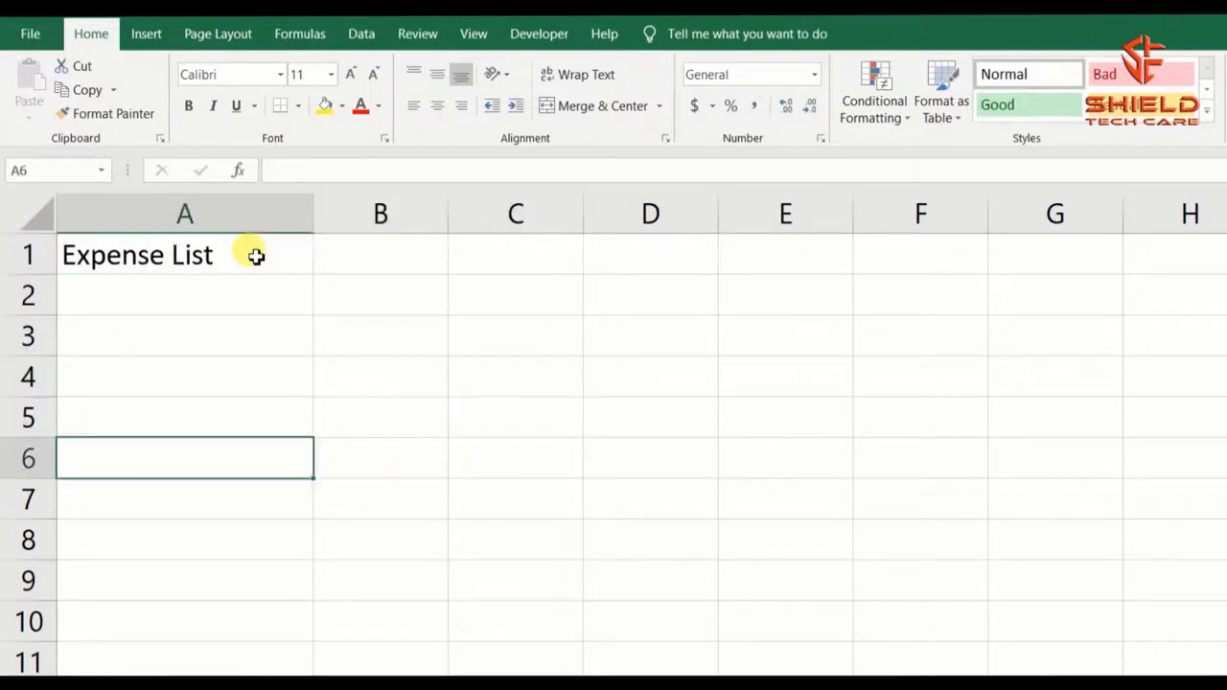
- Starting from A1, go down to row 3 and enter the headers "Item" in A3 and "Cost" in B3, finishing in A4
click(255, 256)
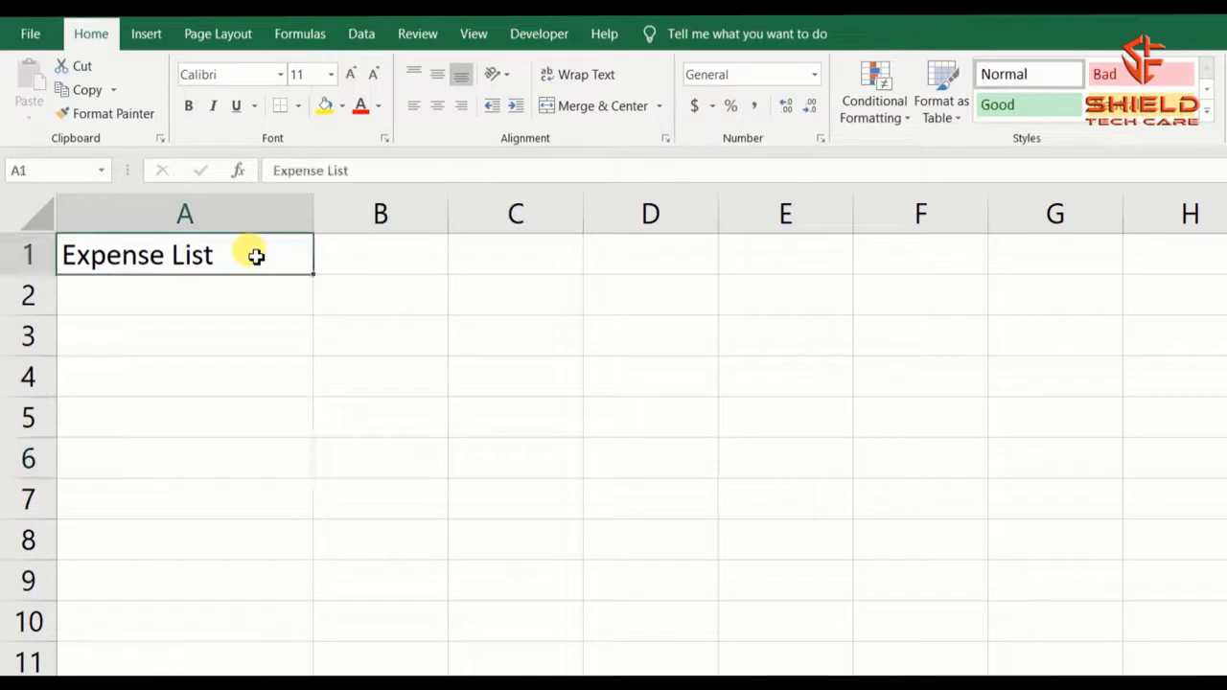
key(Return)
key(Return)
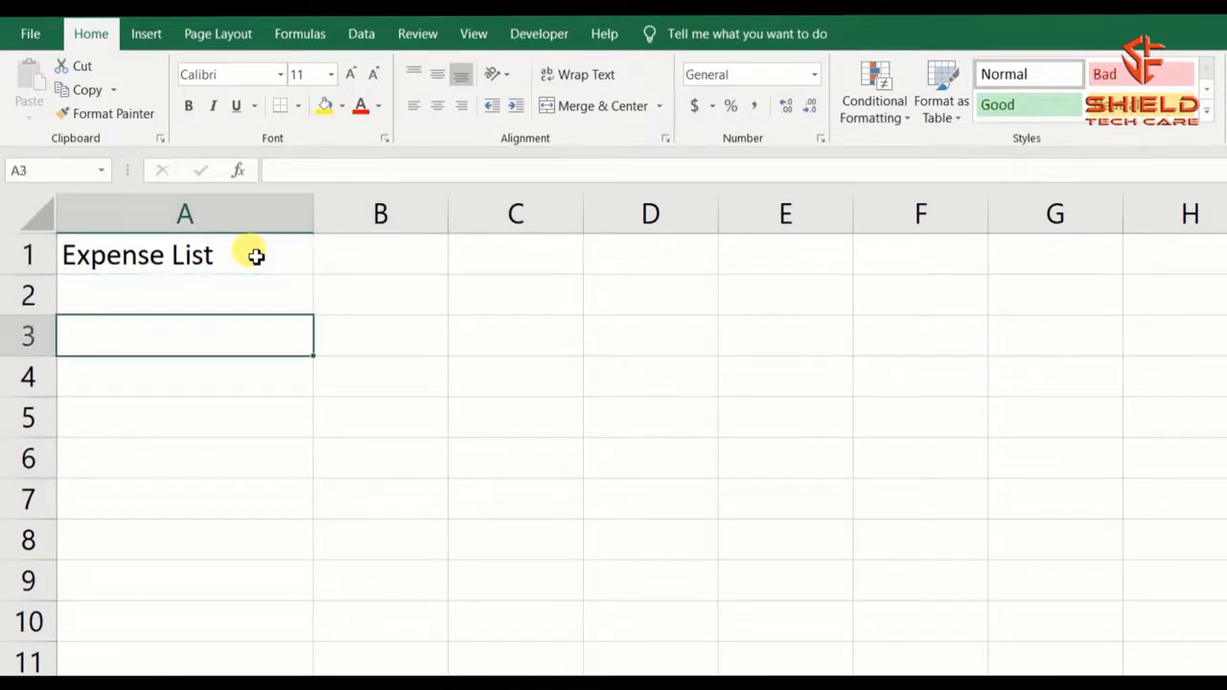
text(Item)
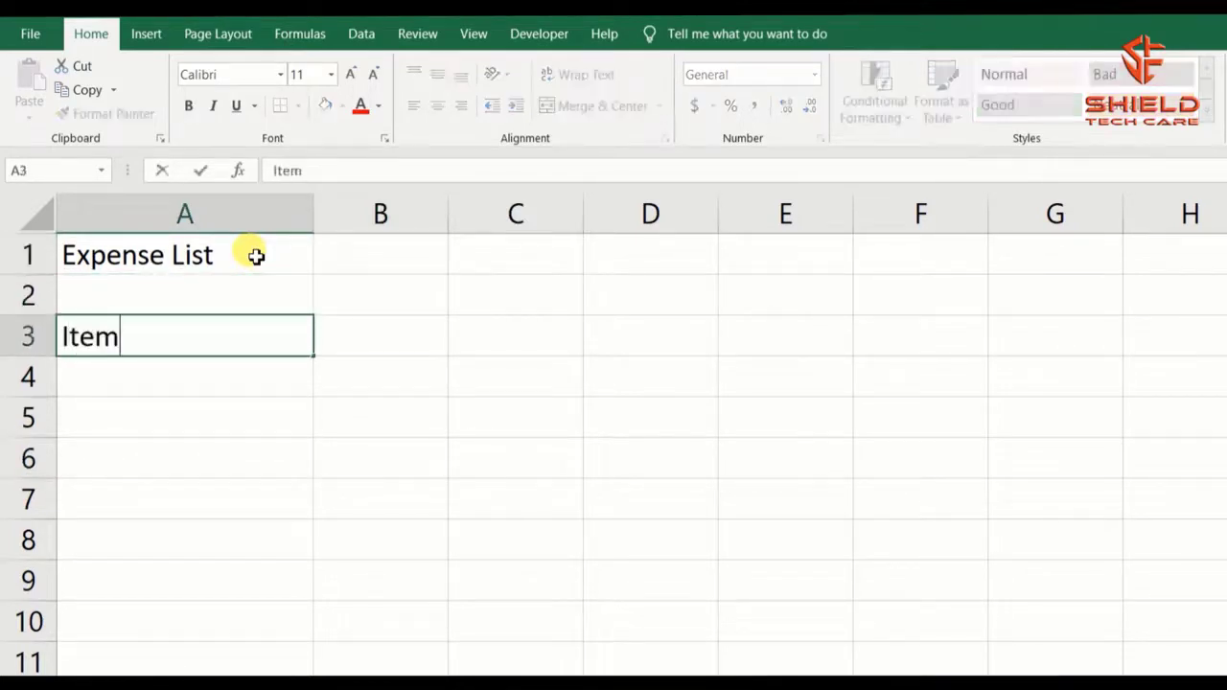
key(Tab)
text(Cost)
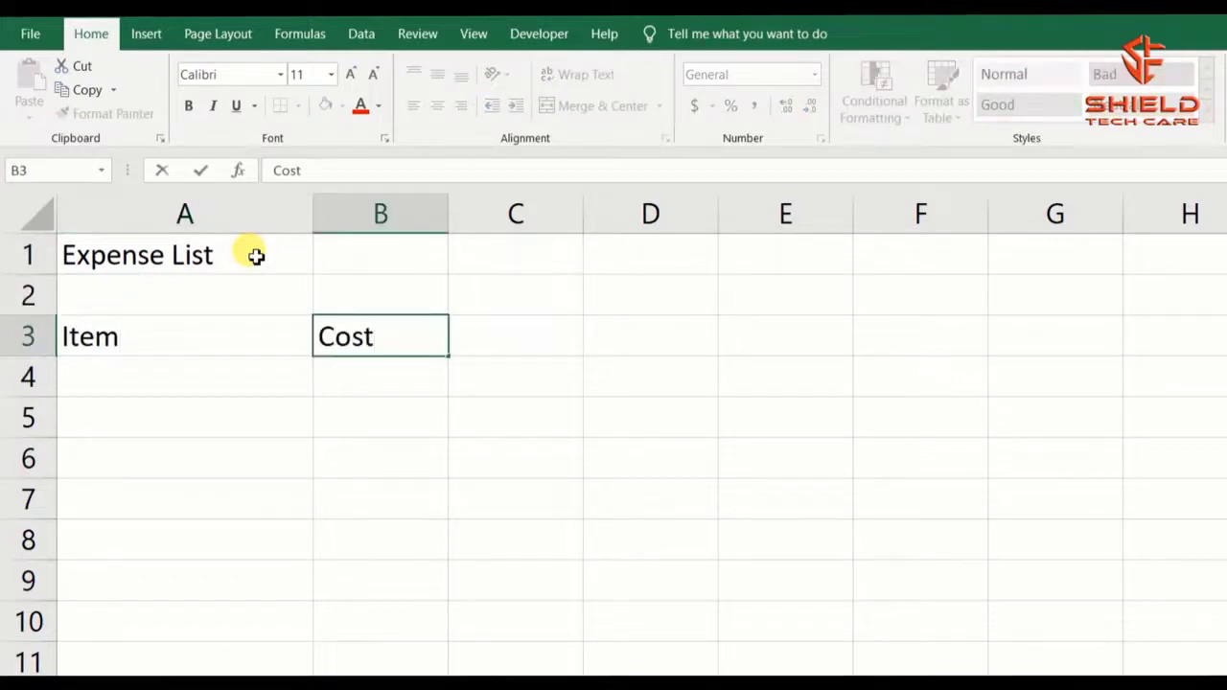
key(ctrl+Return)
key(Return)
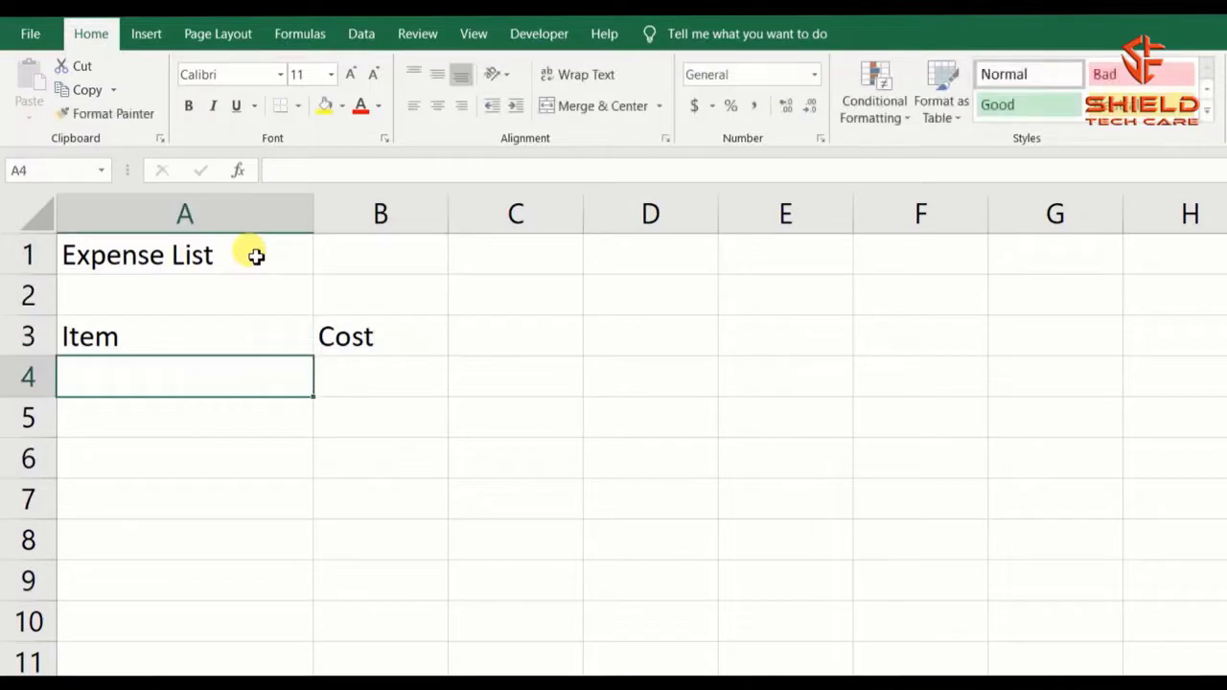
- Enter the first two expenses: "Rickshaw" with cost 80 in row 4 and "Lunch" with cost 120 in row 5
text(Rickshaw)
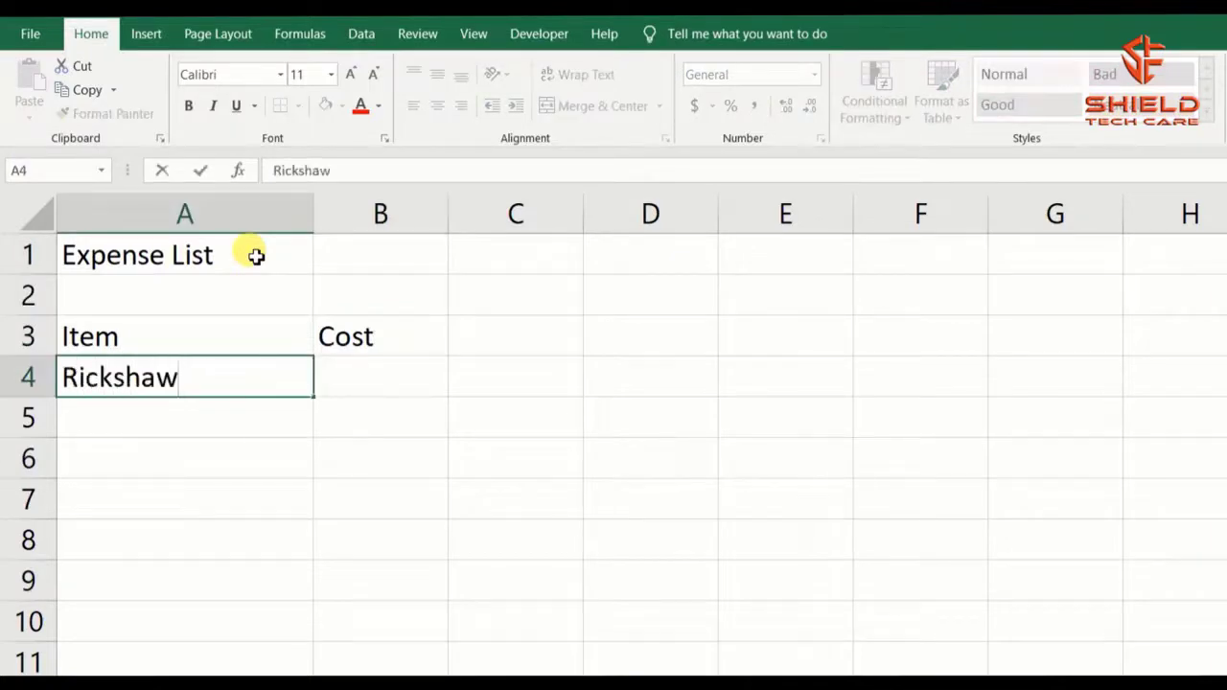
key(Tab)
text(80)
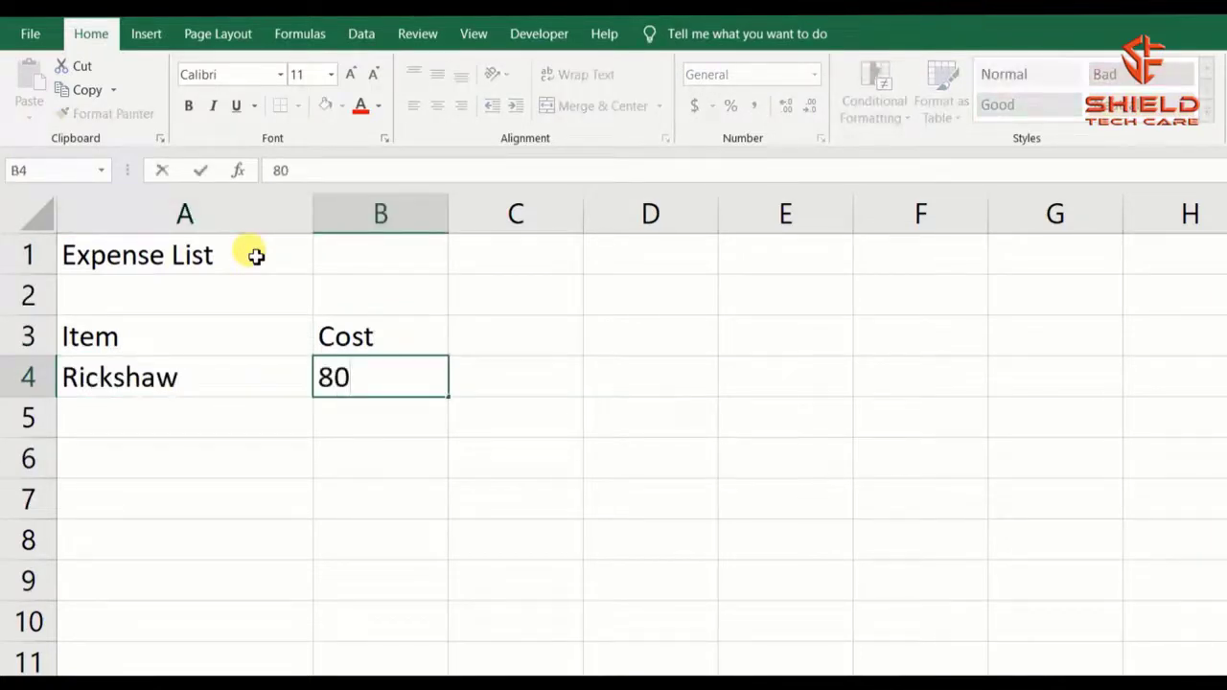
key(Return)
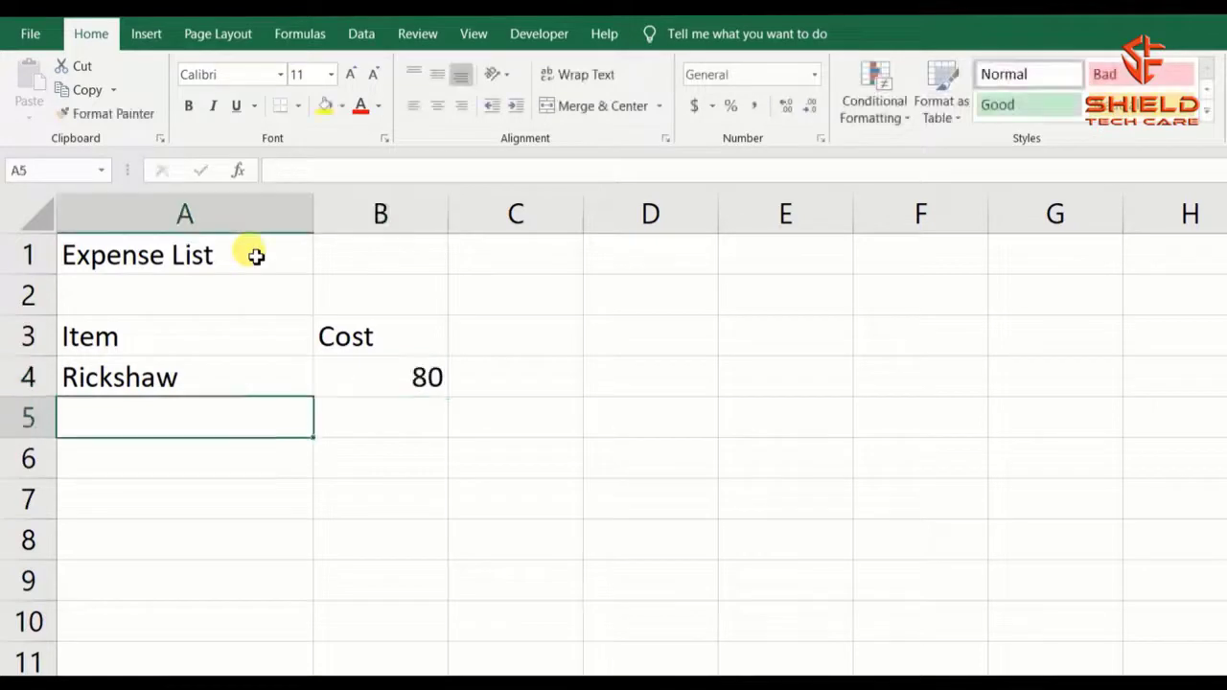
text(Lunch)
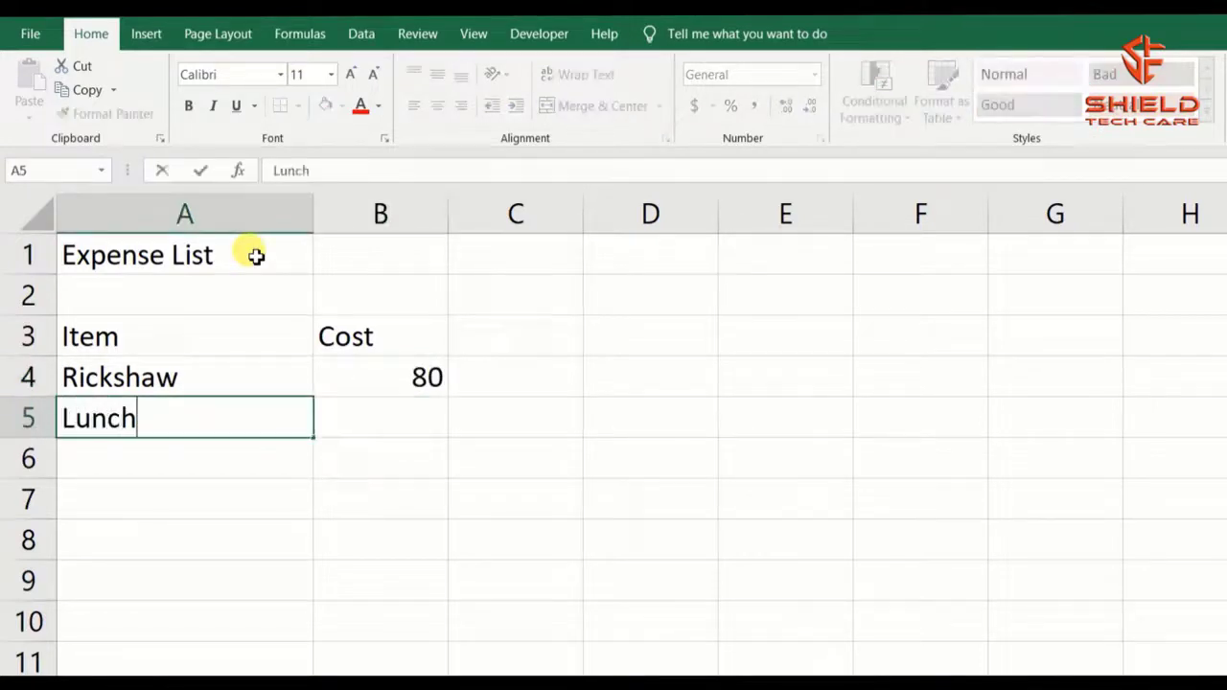
key(Tab)
text(120)
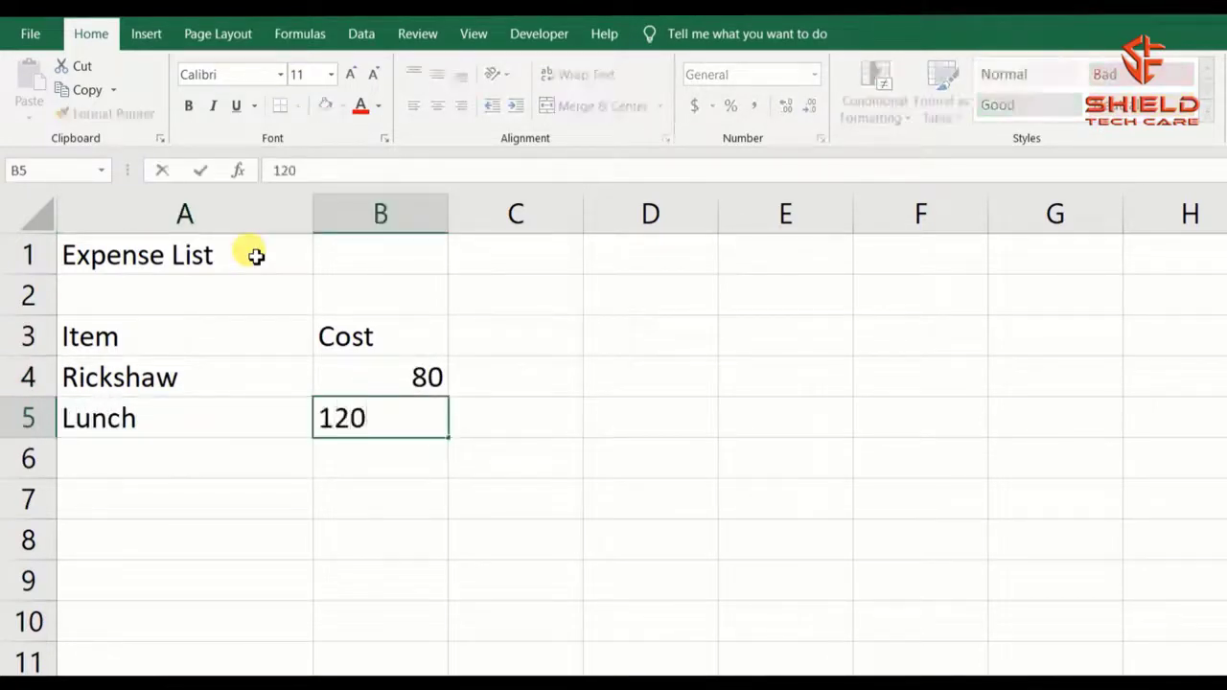
key(Return)
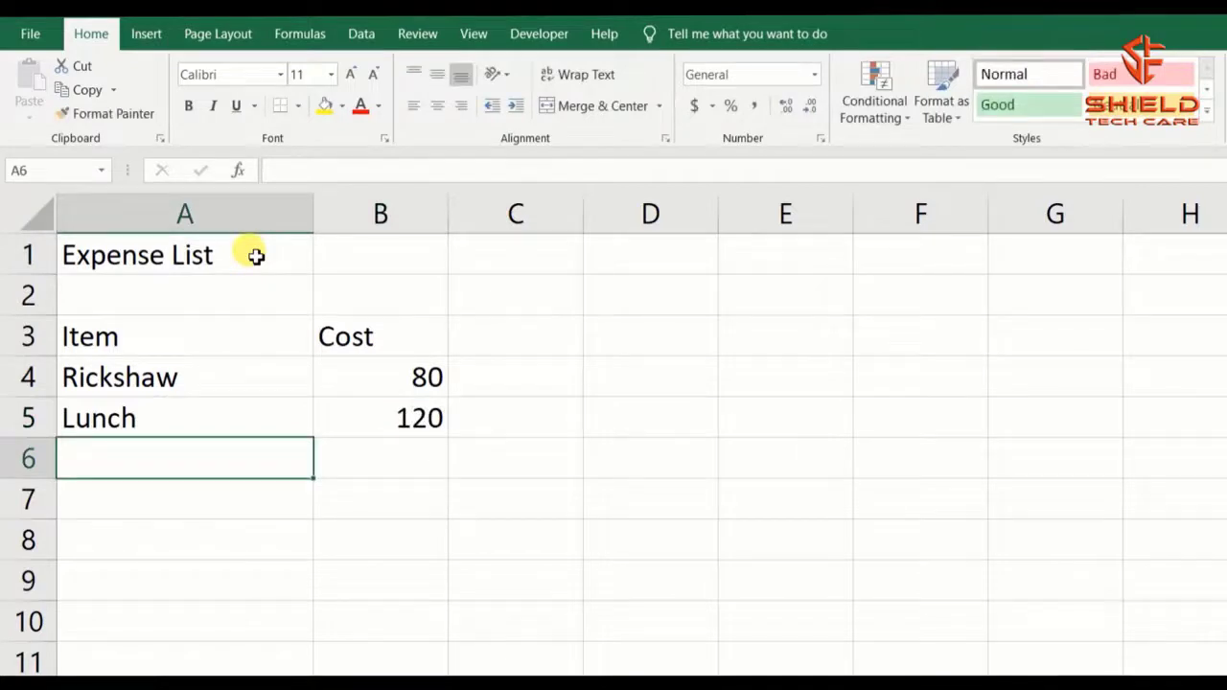
- Add the expenses "Nasta" with cost 50 in row 6 and "Pathao" with cost 100 in row 7
text(Nasta)
key(Tab)
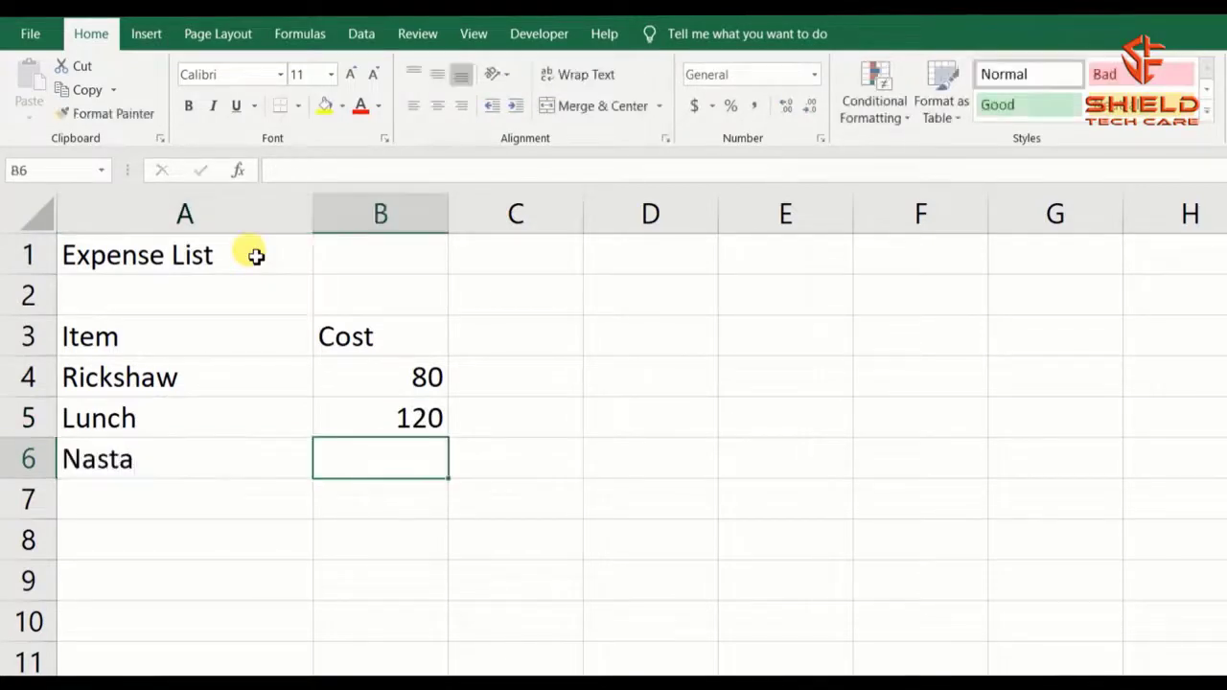
text(50)
key(Return)
text(Pathao)
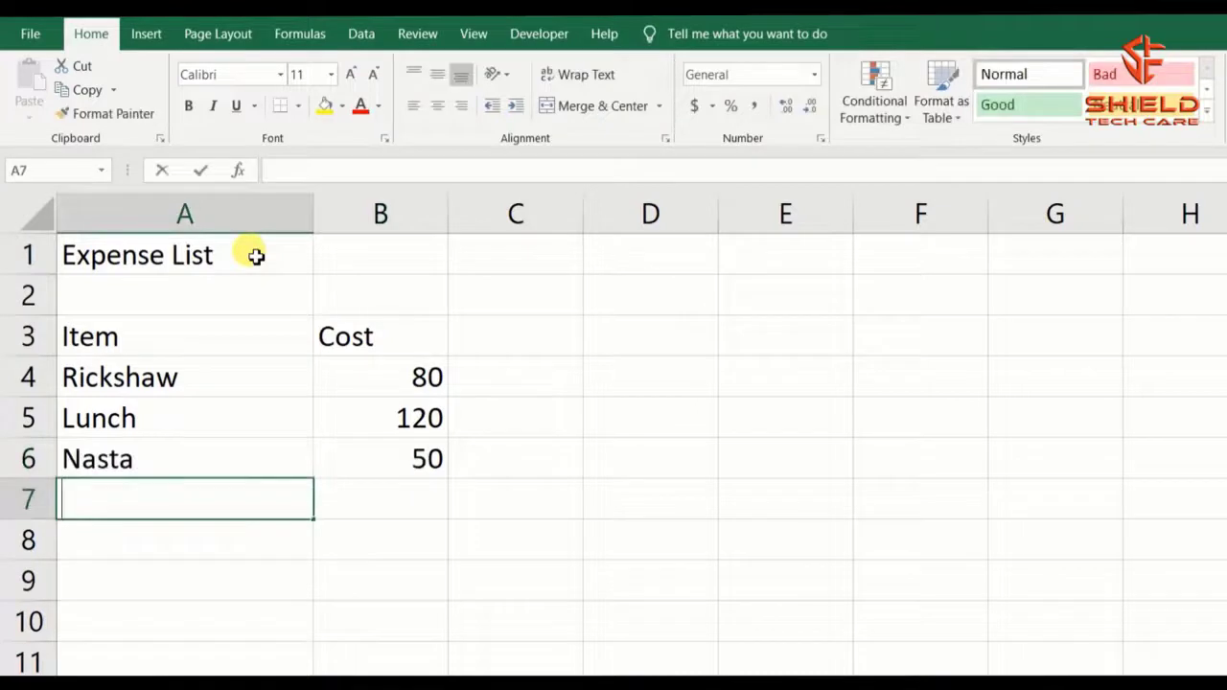
key(Tab)
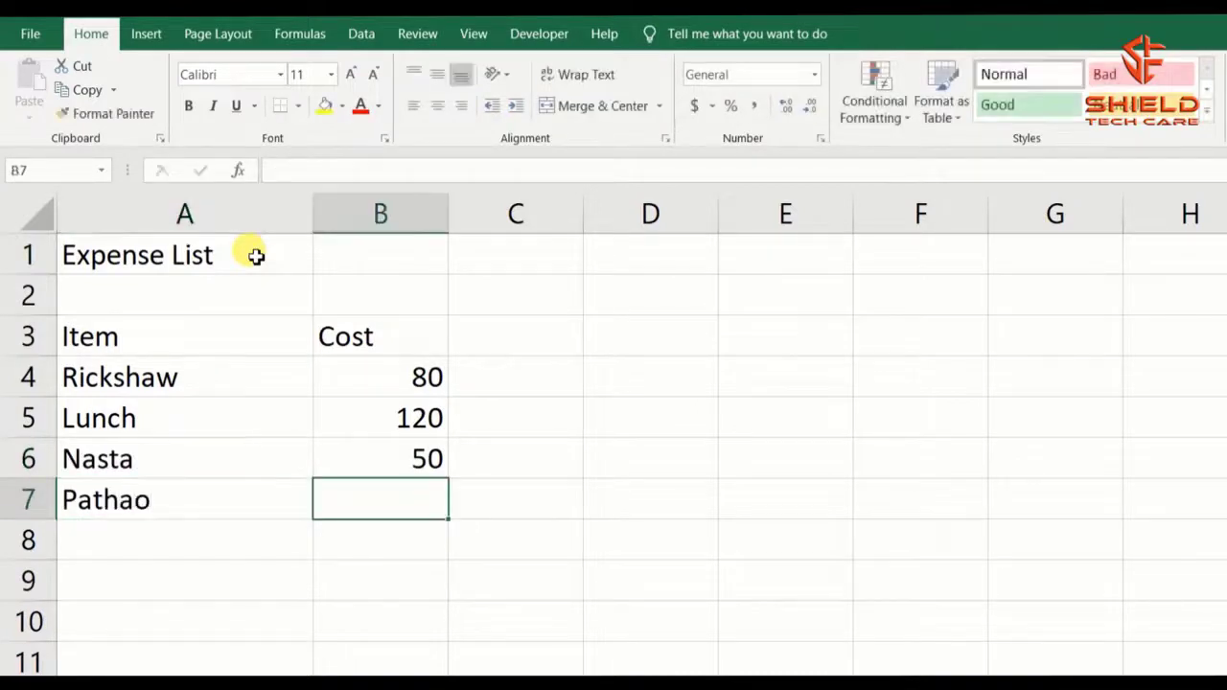
text(100)
key(Return)
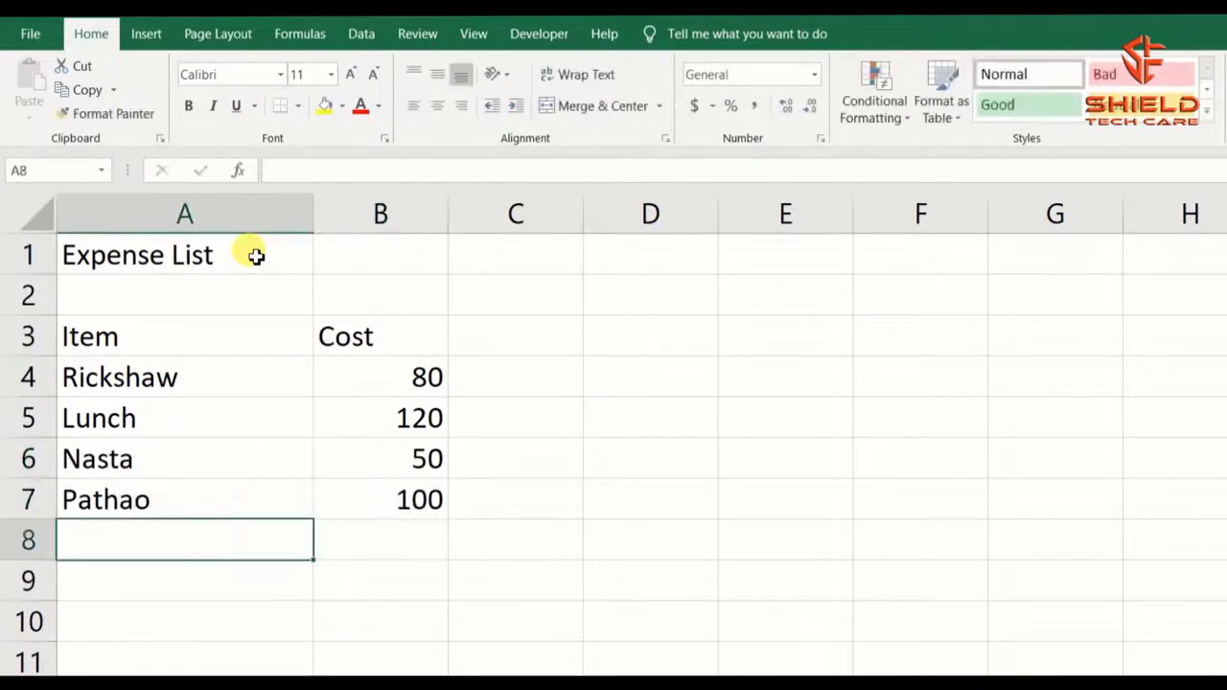
- Enter the label "Total" in A8 and the amount 350 in B8
text(Total)
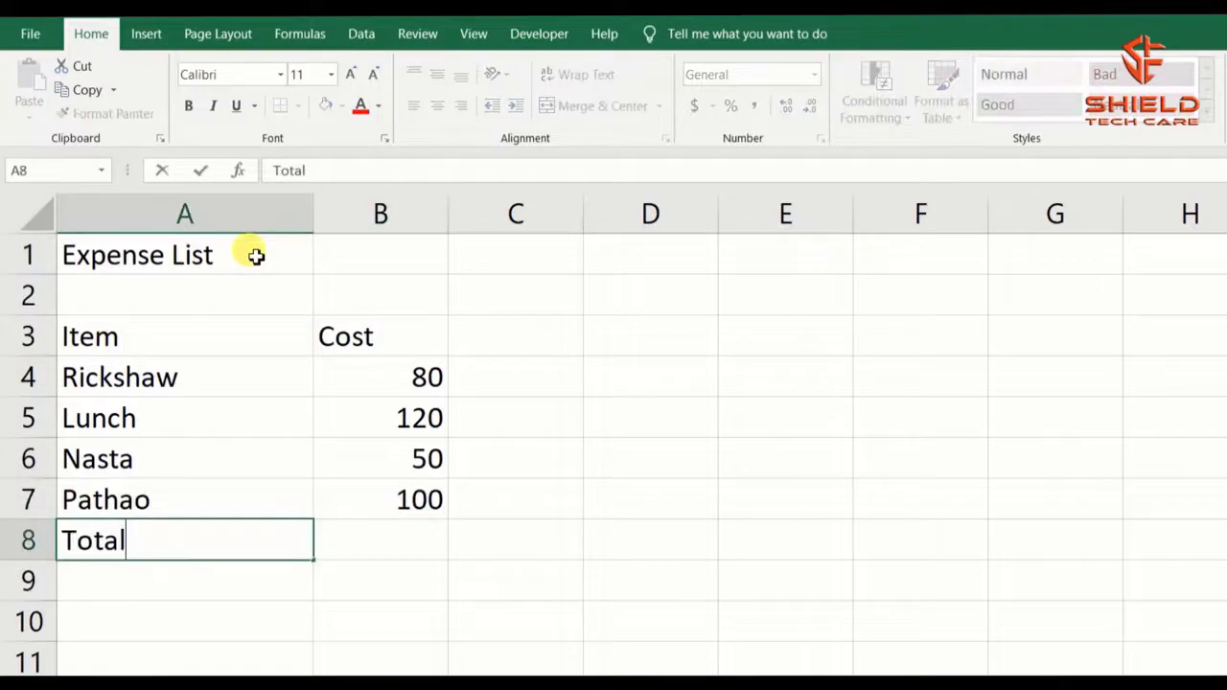
key(Tab)
text(350)
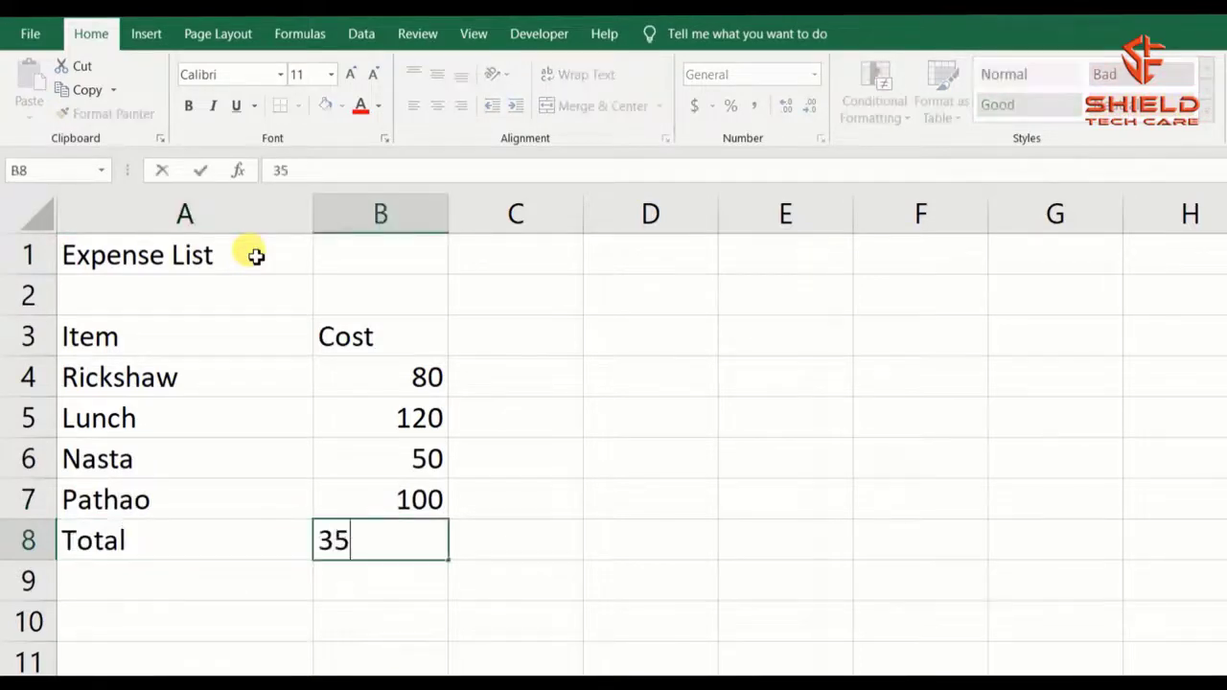
key(Return)
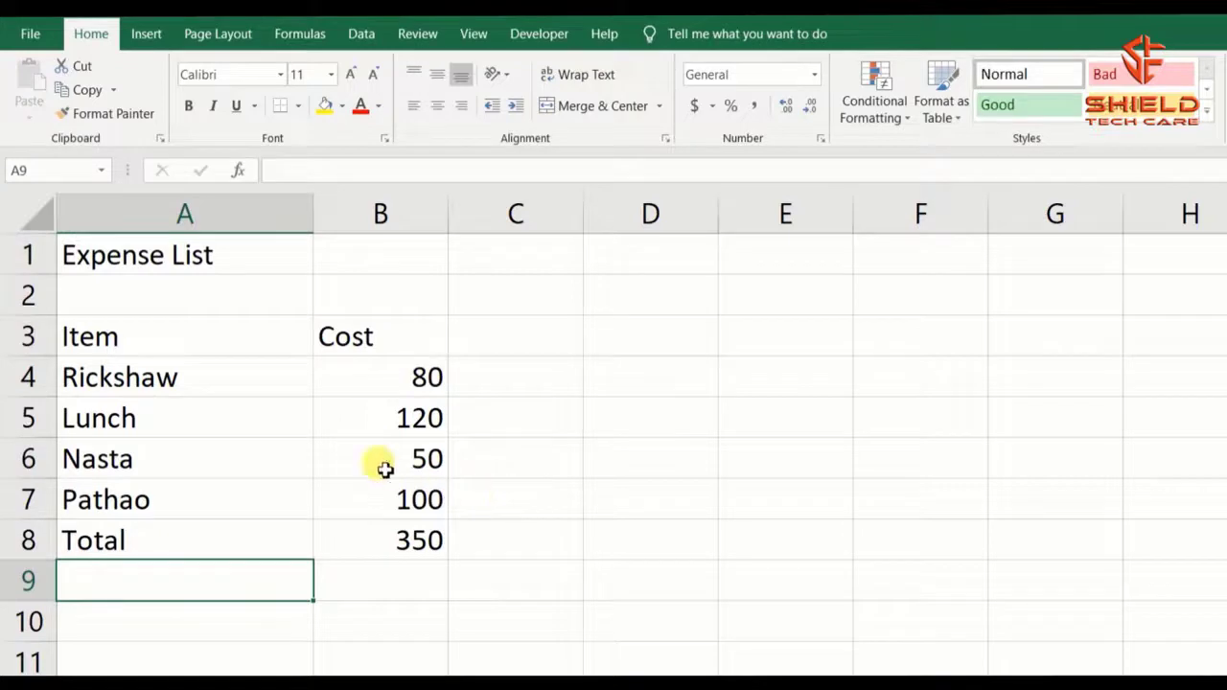
- Replace the item name in A7 with "Uber" and move down to A9
click(192, 501)
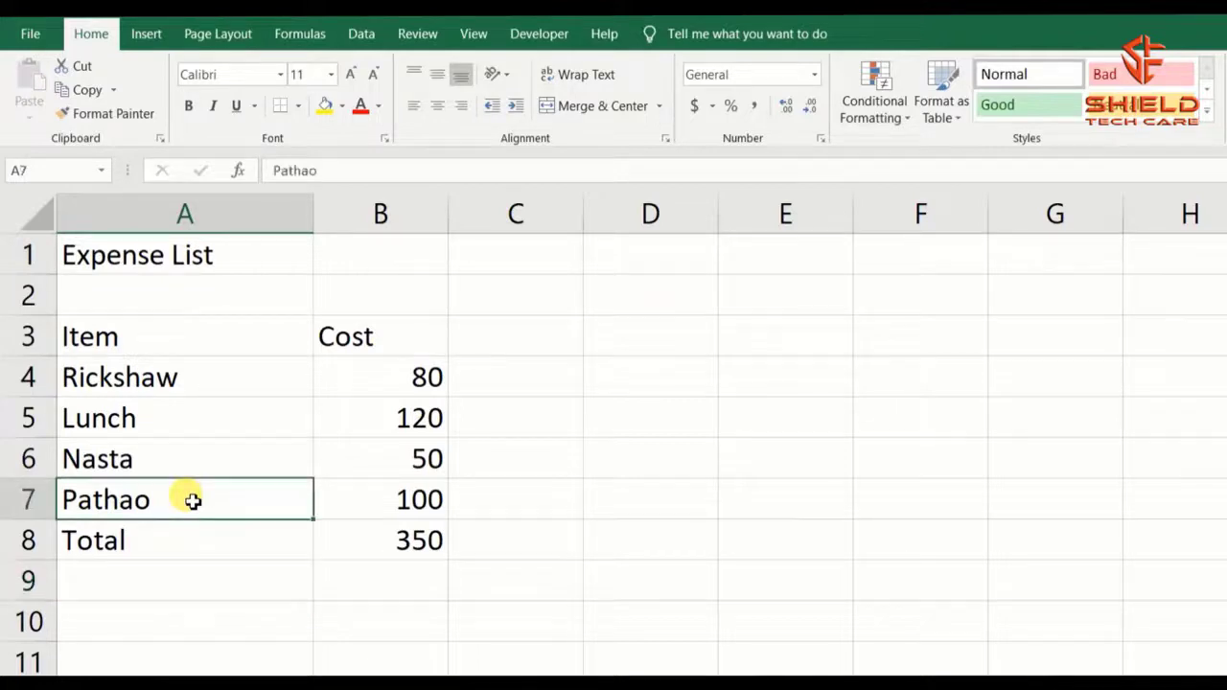
text(Uber)
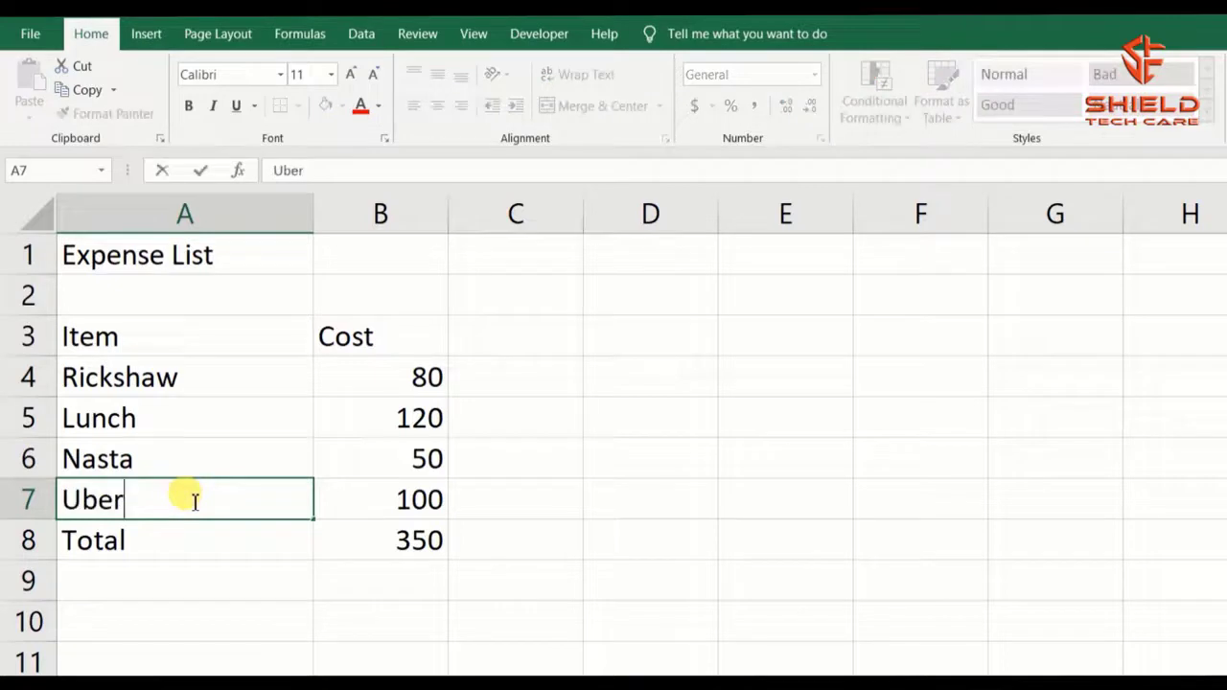
key(Return)
key(Return)
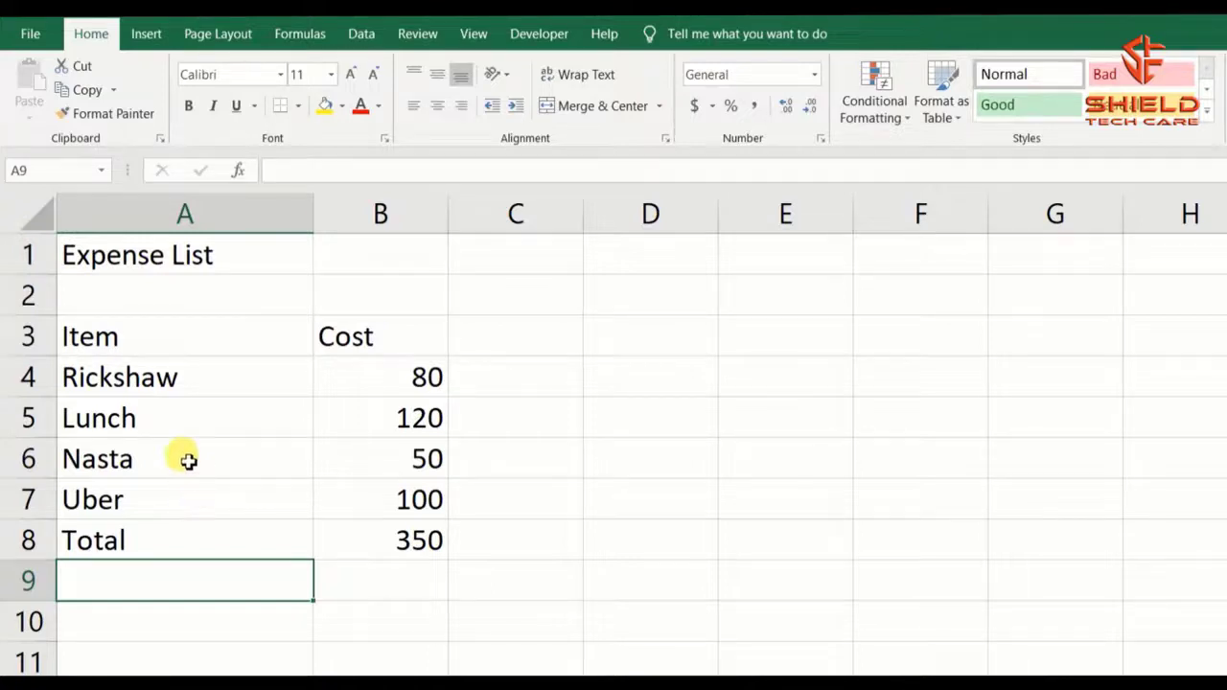
- Edit the "Nasta" entry in A6 in place and append "(Snacks)" to it
click(187, 460)
double_click(187, 460)
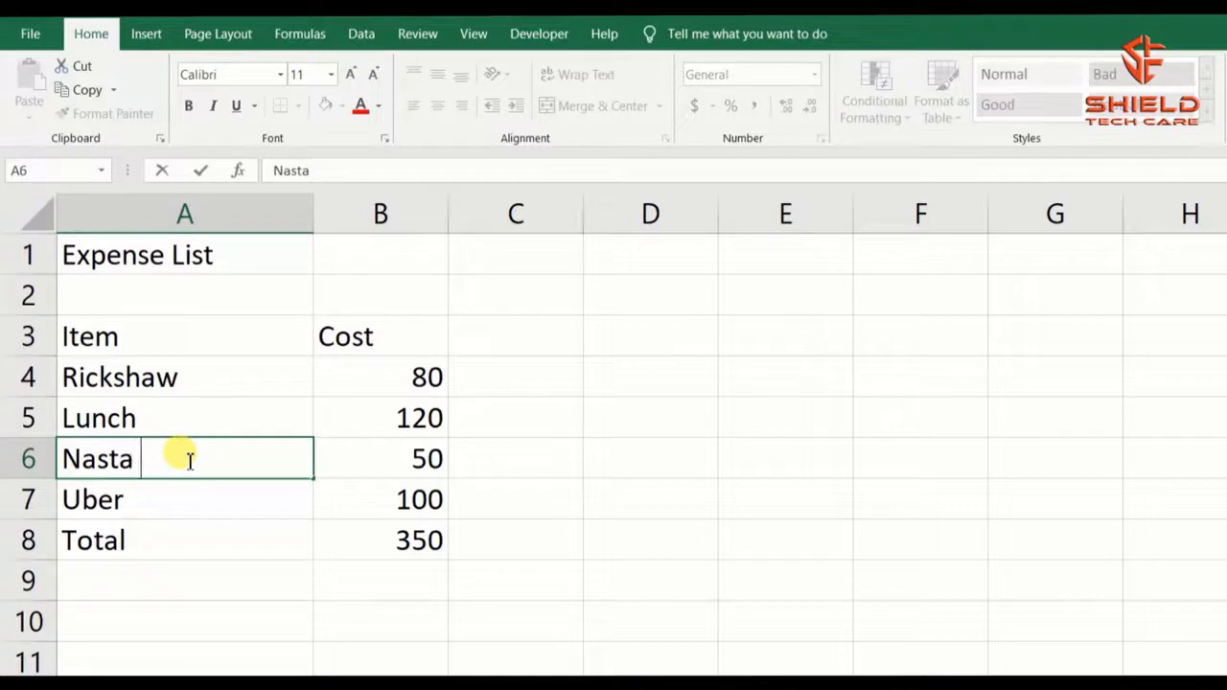
text((Sna)
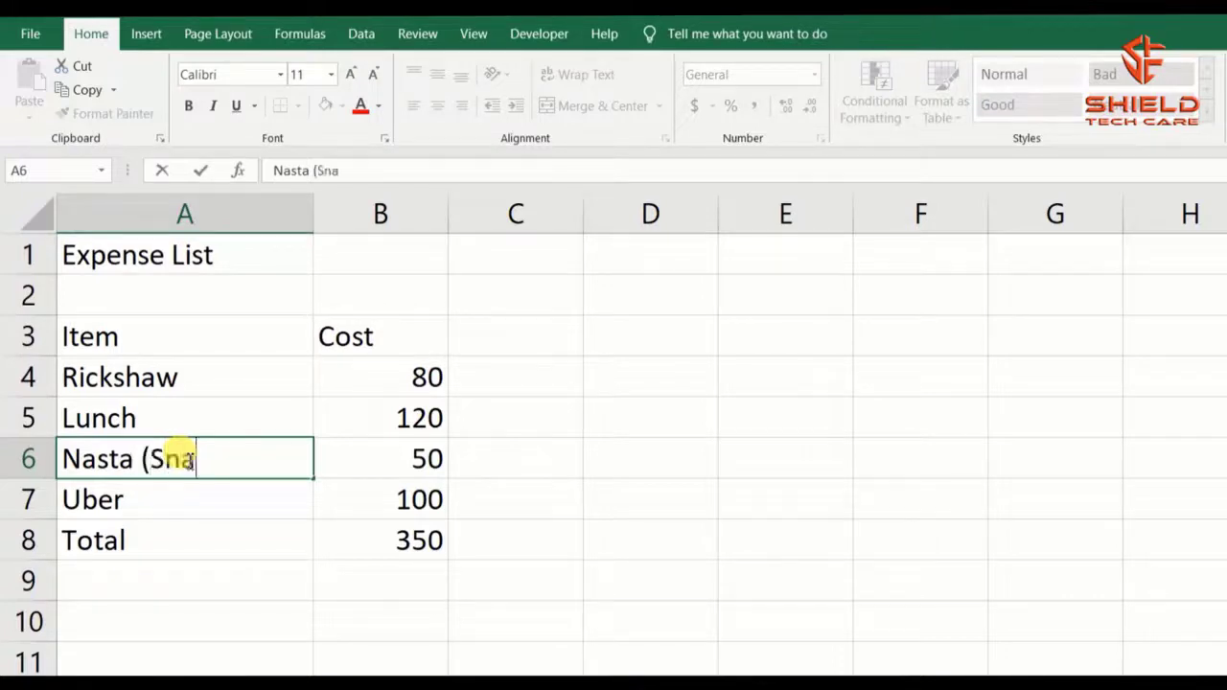
text(cks))
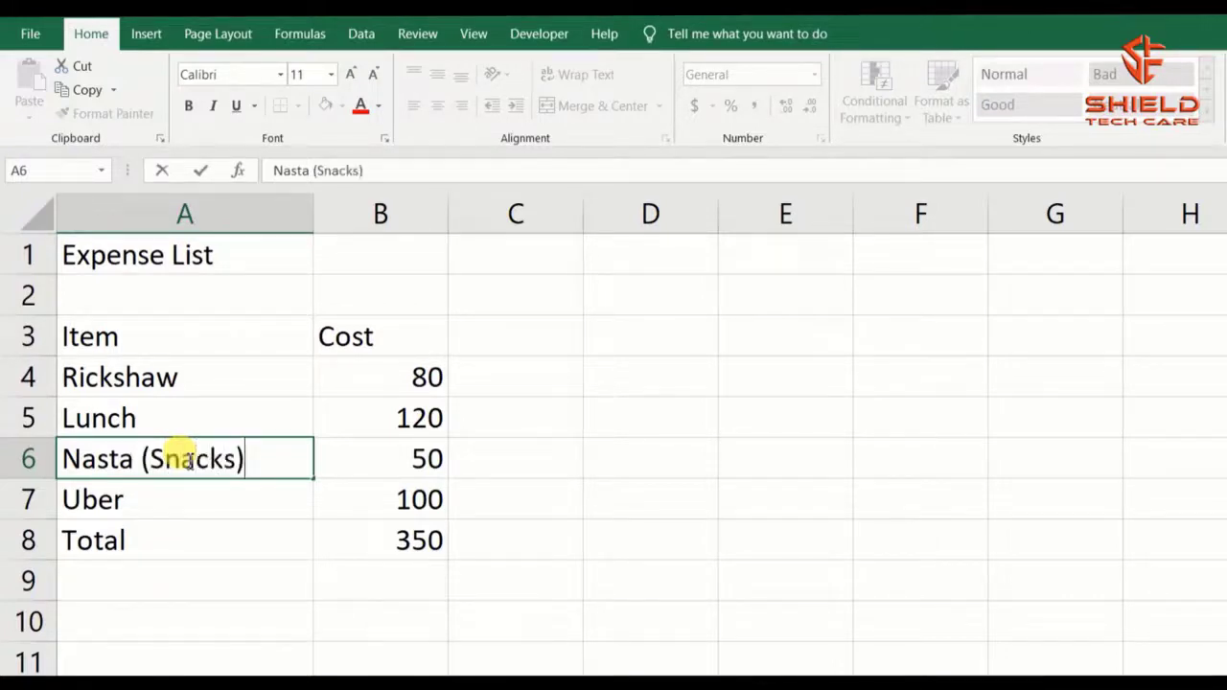
- Replace the bracketed addition in A6 so that the entry reads "Nasta - Snacks"
key(BackSpace)
key(BackSpace)
key(BackSpace)
key(BackSpace)
key(BackSpace)
key(BackSpace)
key(BackSpace)
key(BackSpace)
key(BackSpace)
text(- Snacks)
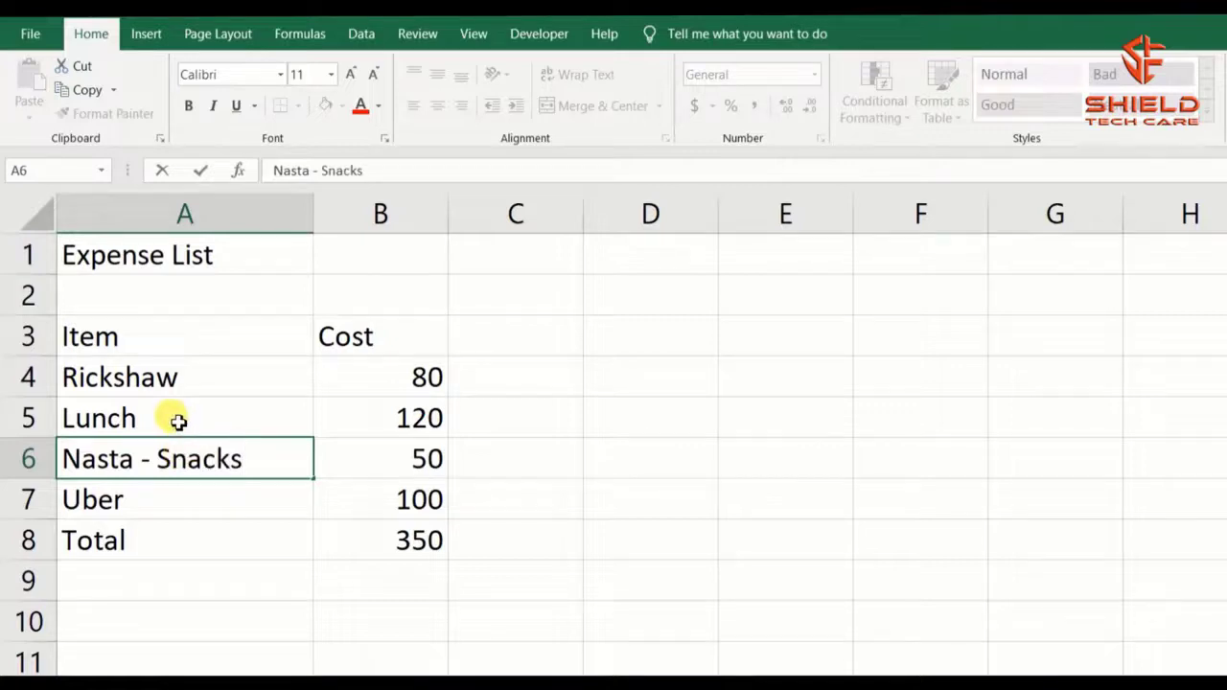
- Clear the contents of cell A5 ("Lunch") and undo the deletion
click(176, 420)
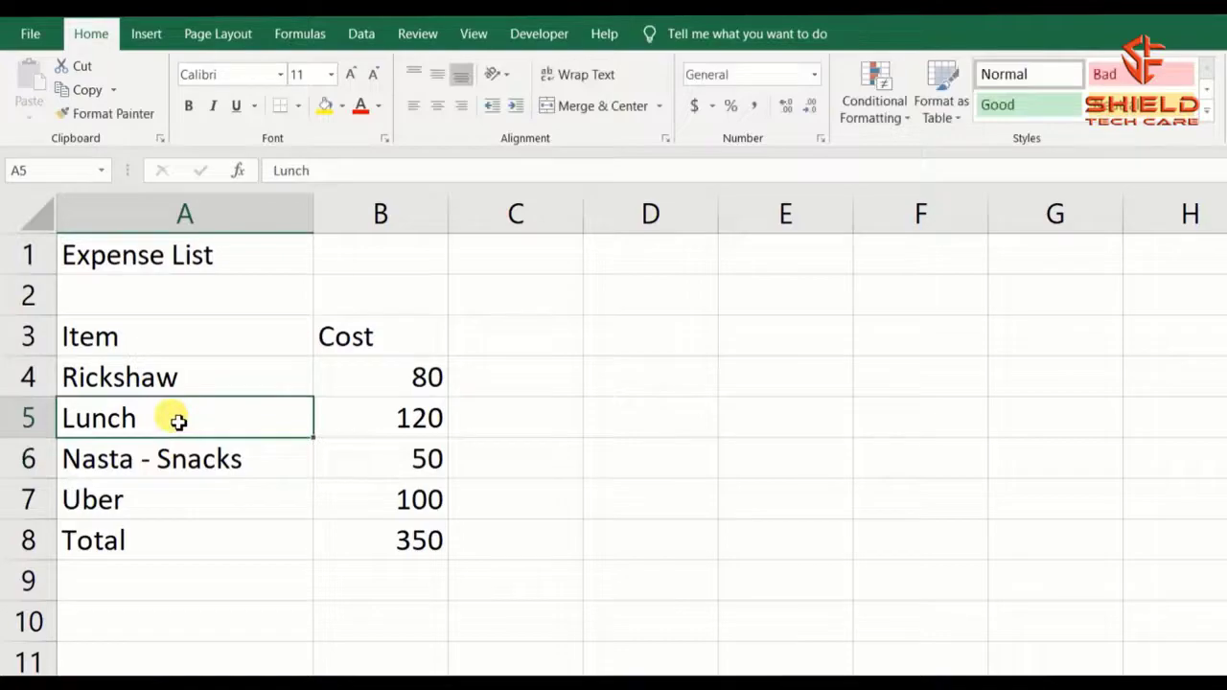
key(Delete)
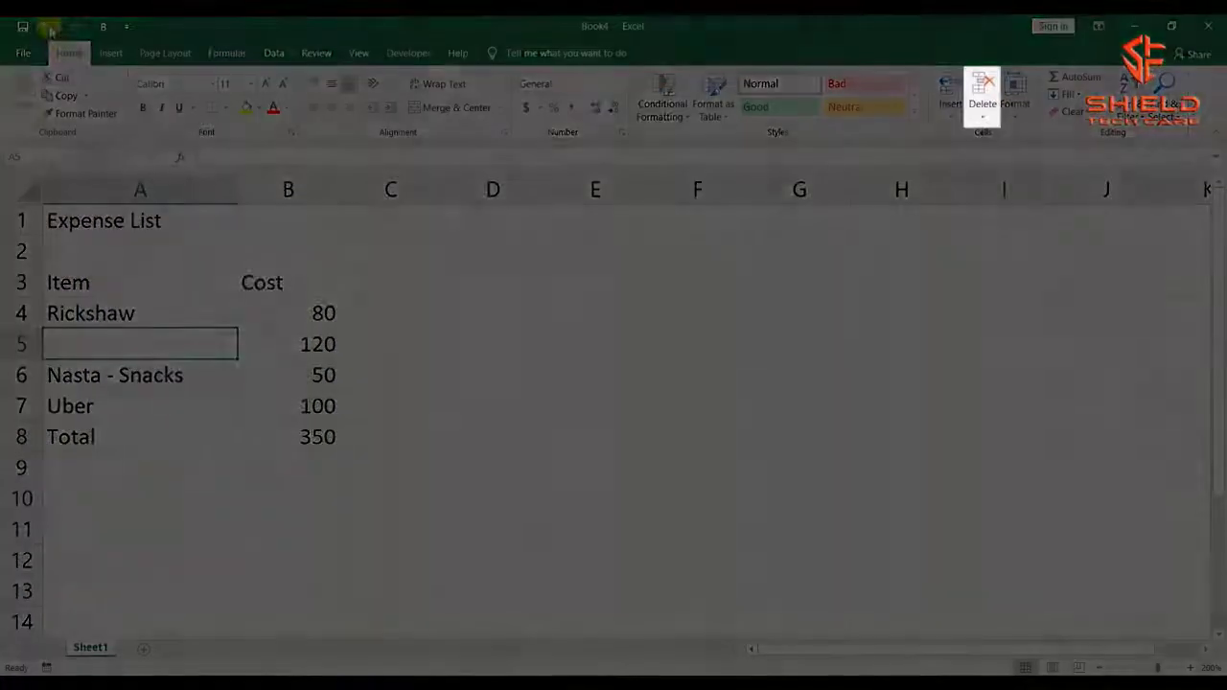
click(47, 28)
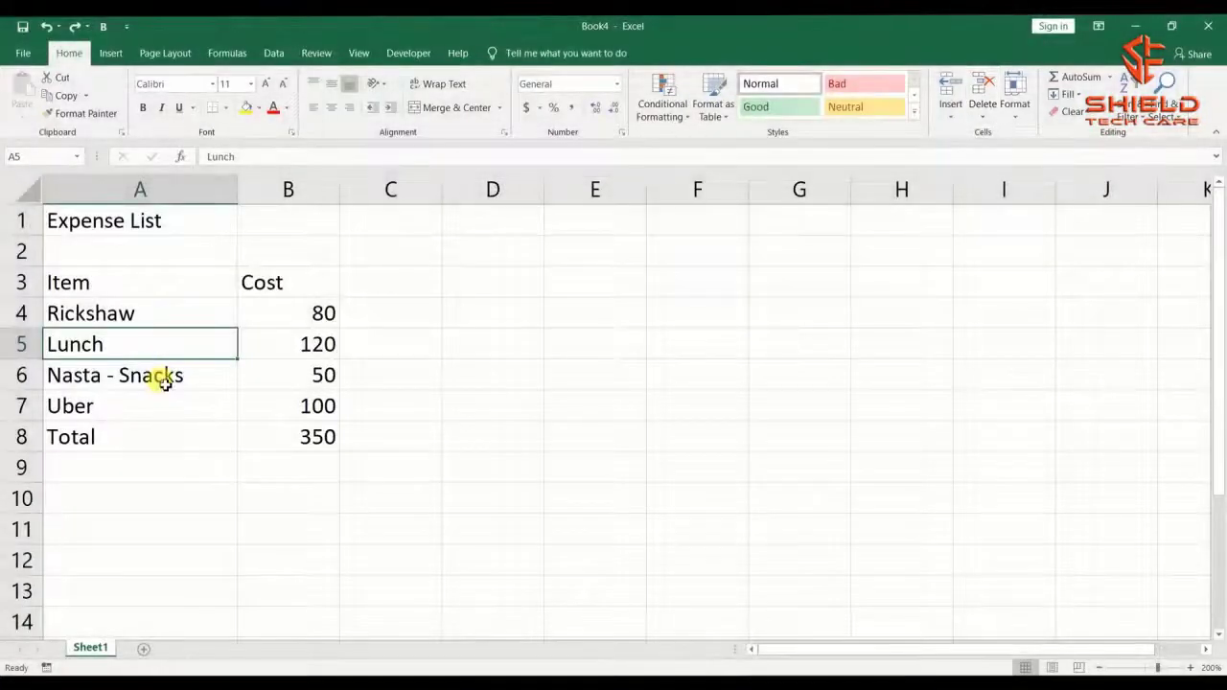
- Delete the whole cell A6 ("Nasta - Snacks"), shifting the cells below it up
click(165, 378)
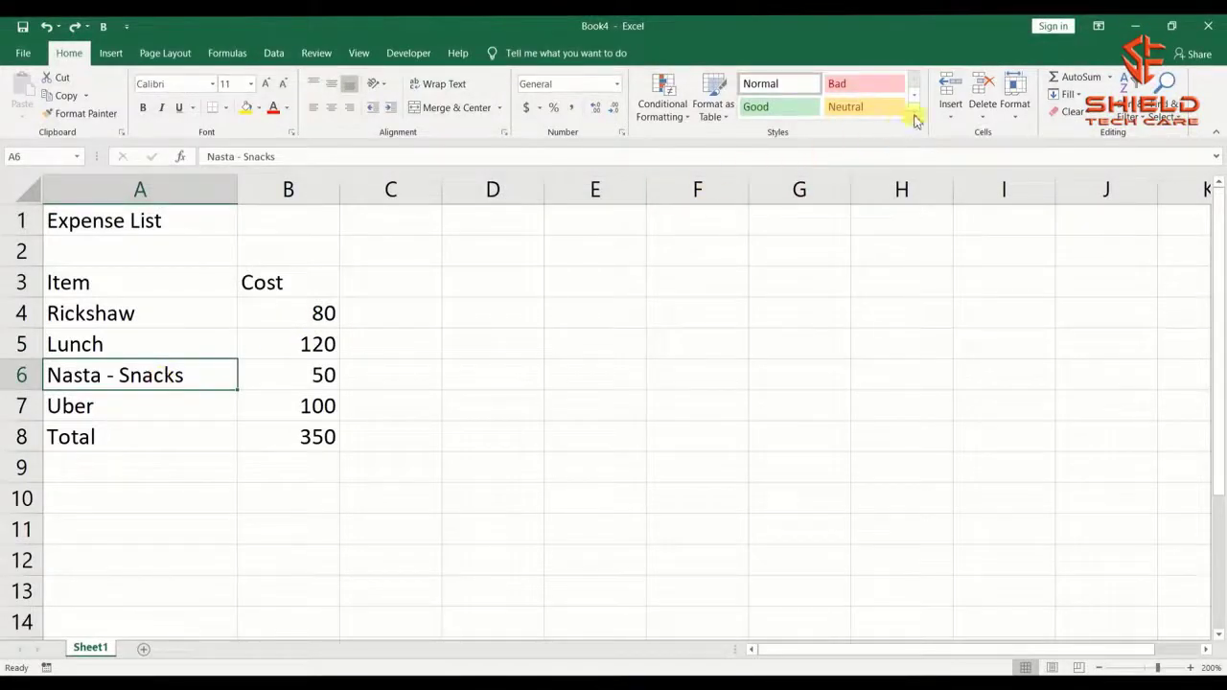
click(974, 93)
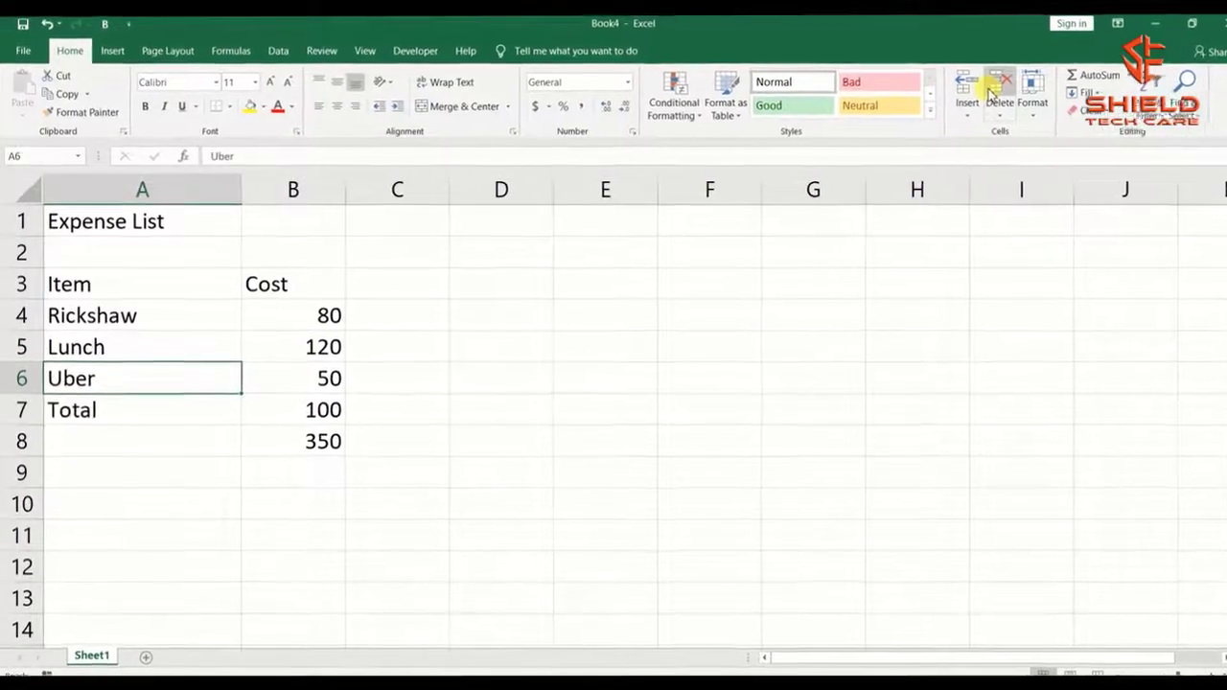